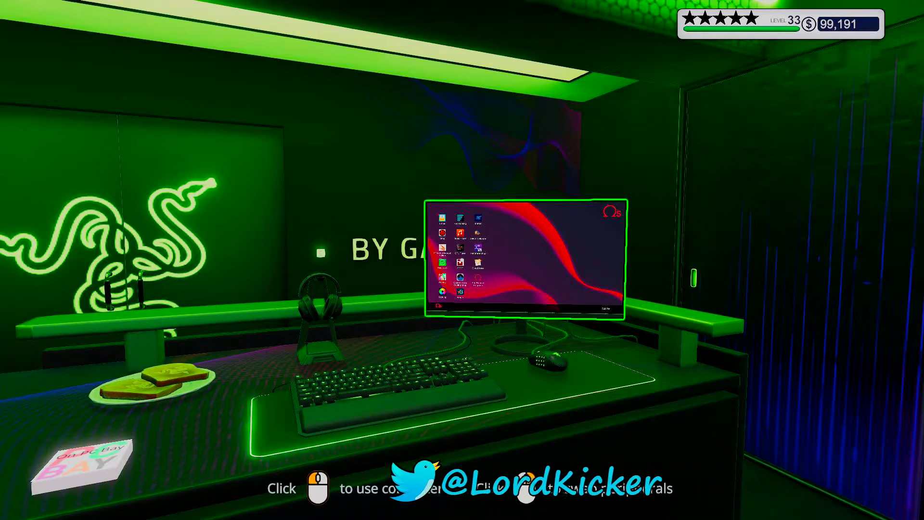
Step: Read the FIX NEEDED milk-spill repair e-mail on the in-game computer, then open the parts shop
left_click(321, 251)
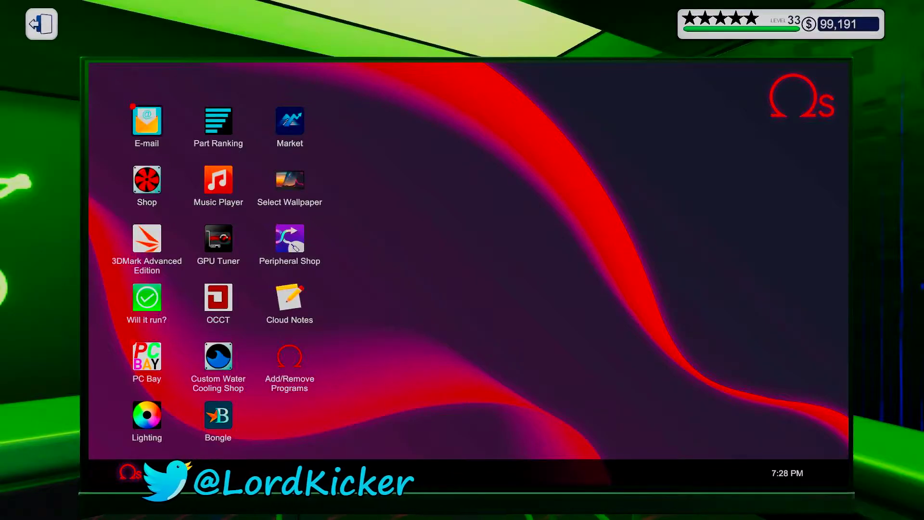
left_click(146, 123)
left_click(335, 418)
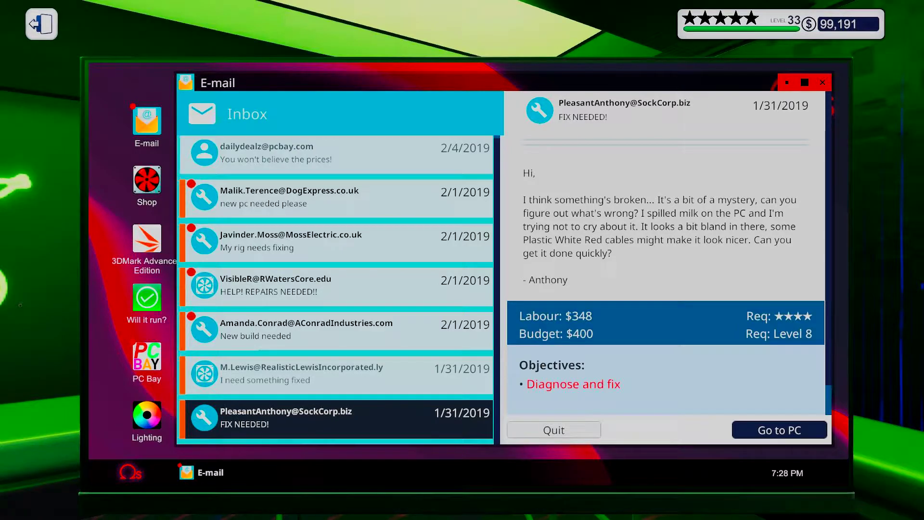
left_click(147, 181)
left_click(378, 251)
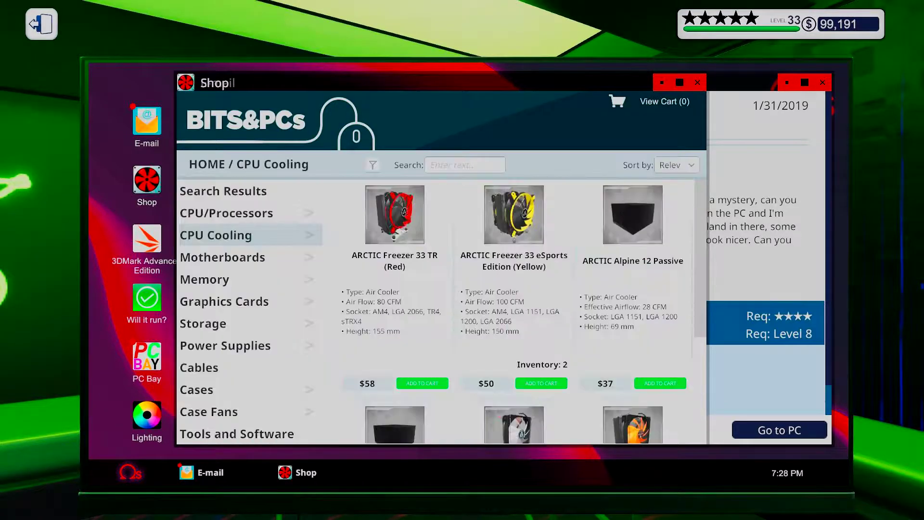
key("Escape")
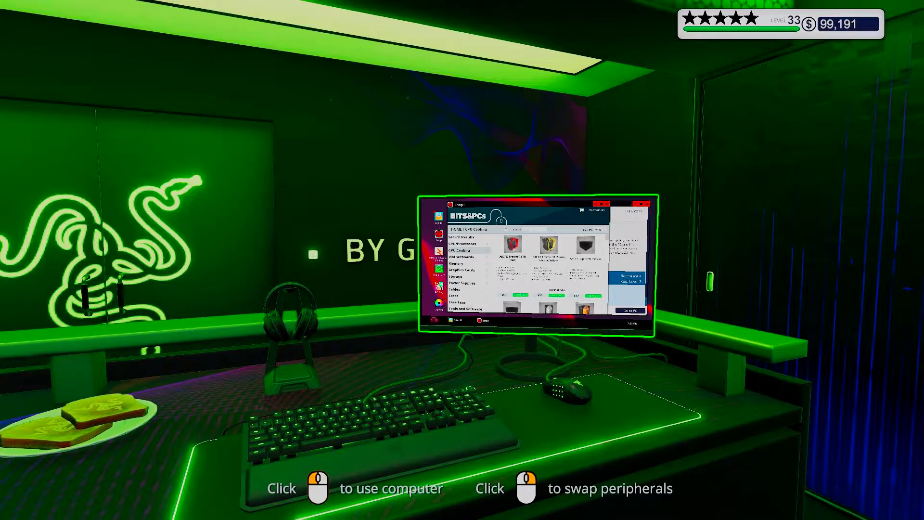
key("i")
key("Up")
key("Up")
key("Up")
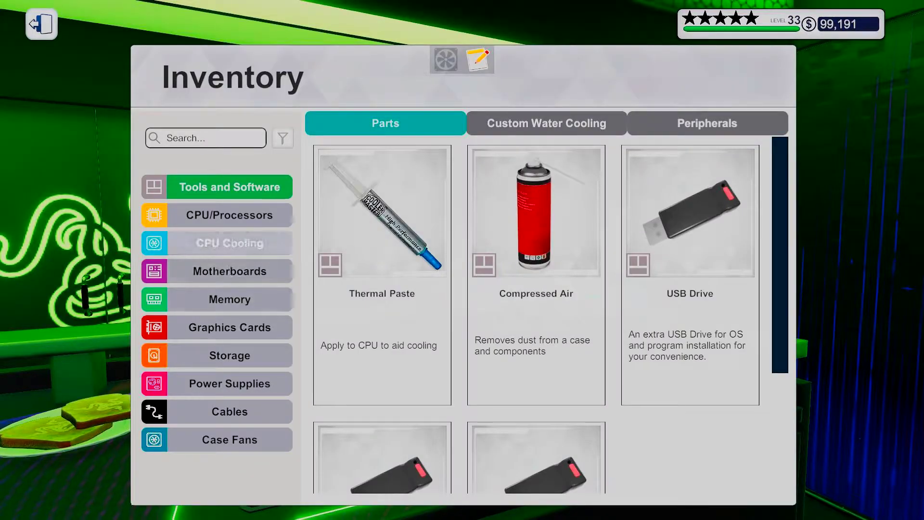
key("Return")
key("Down")
key("Down")
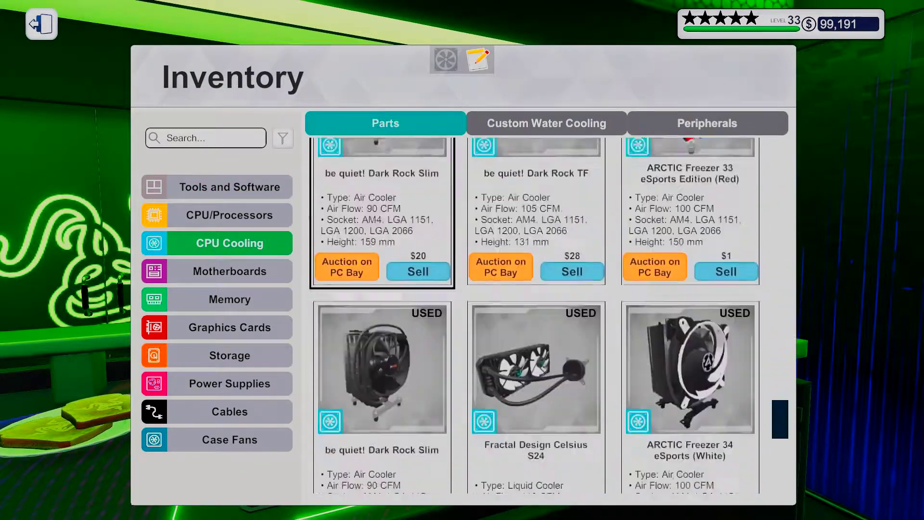
key("Down")
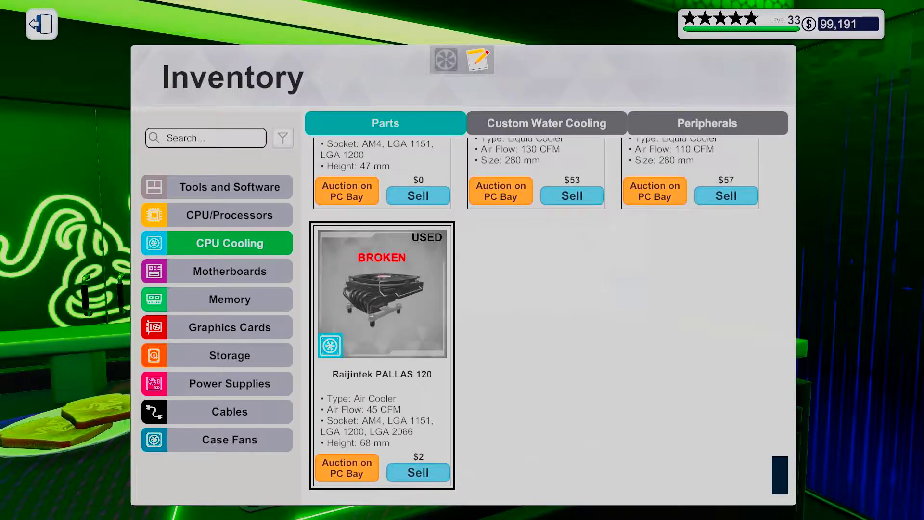
key("Left")
key("Up")
key("Up")
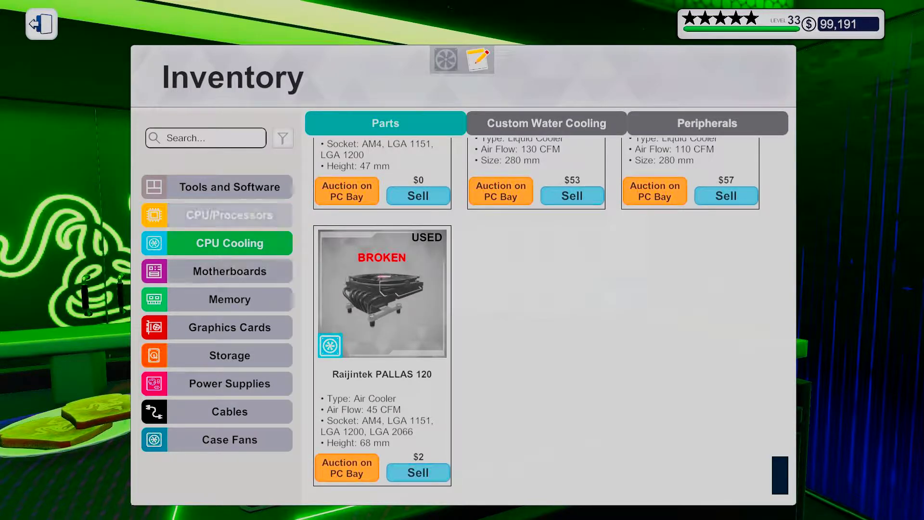
key("Return")
key("Down")
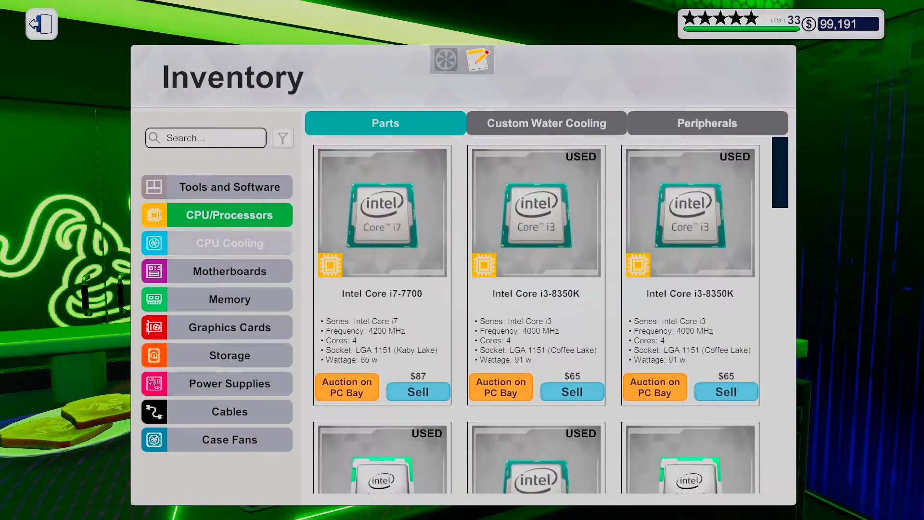
key("Return")
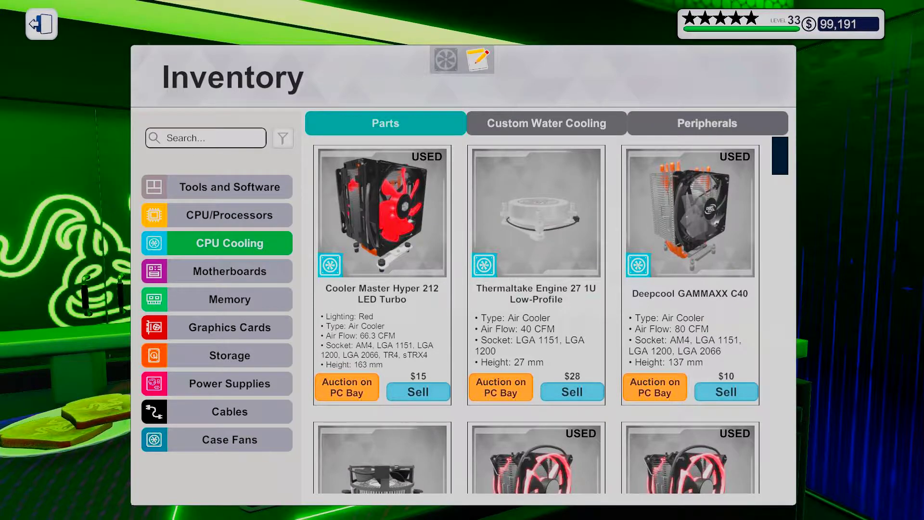
key("Escape")
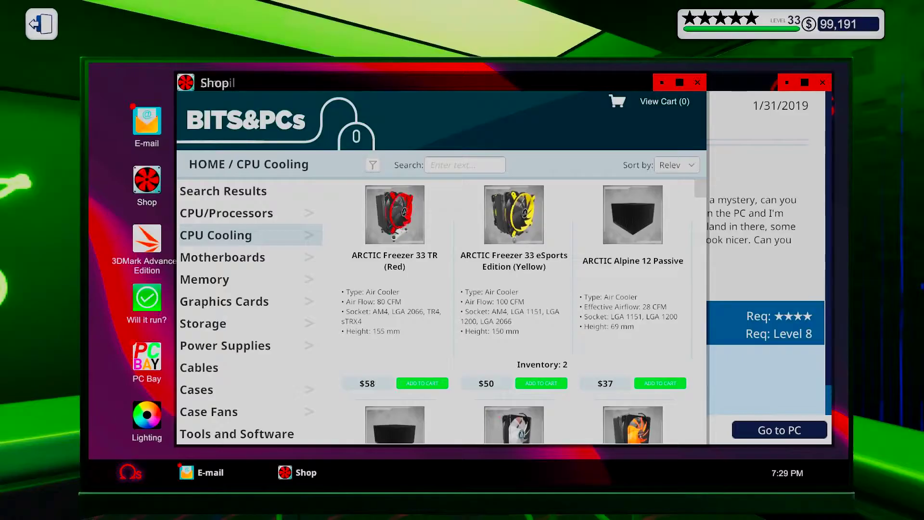
type("p")
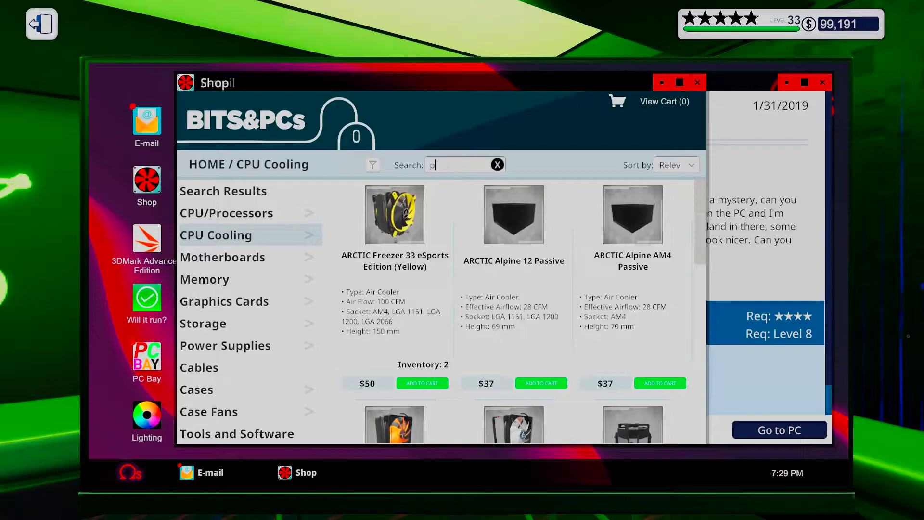
type("all")
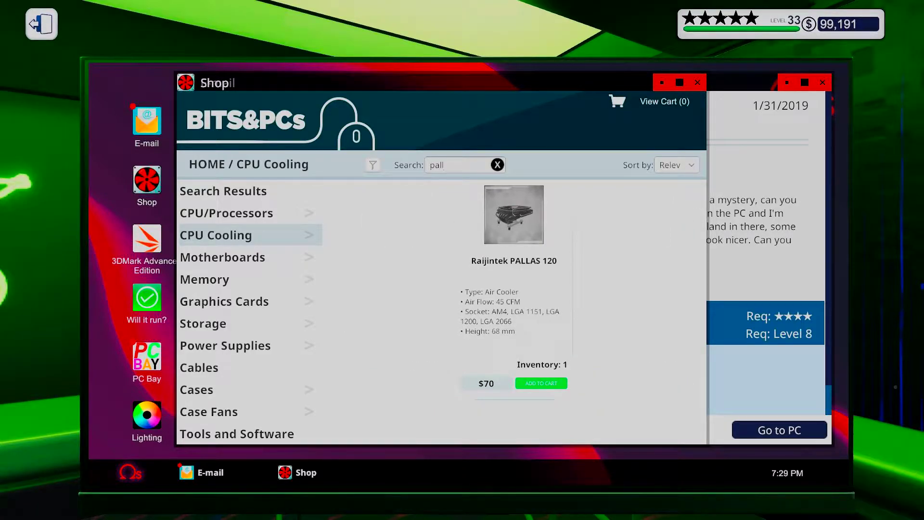
Step: Add the Raijintek PALLAS 120 to the cart, recheck the job e-mail, then show Memory listings
left_click(541, 382)
left_click_drag(433, 82, 290, 77)
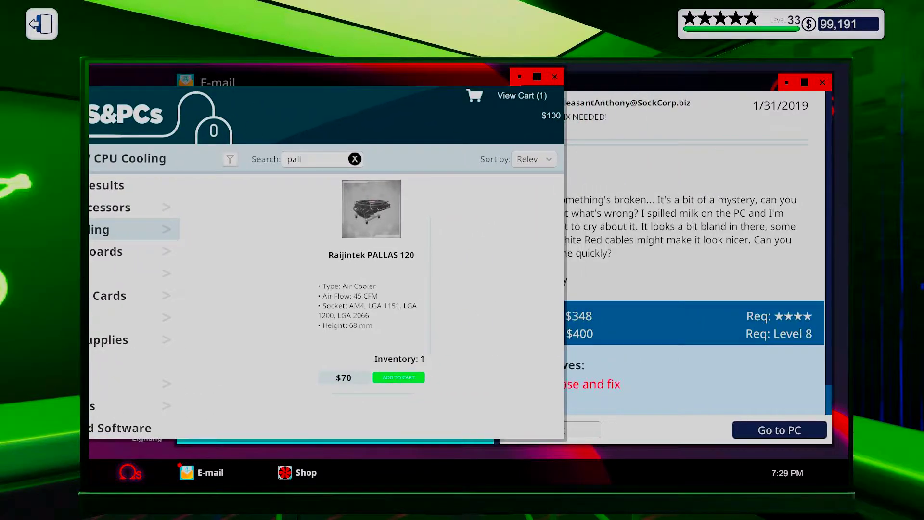
left_click(218, 82)
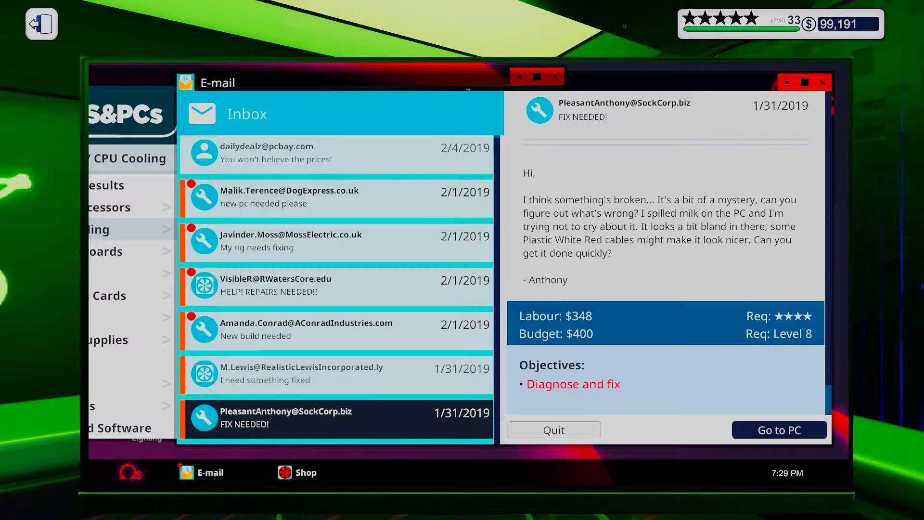
left_click_drag(137, 76, 181, 76)
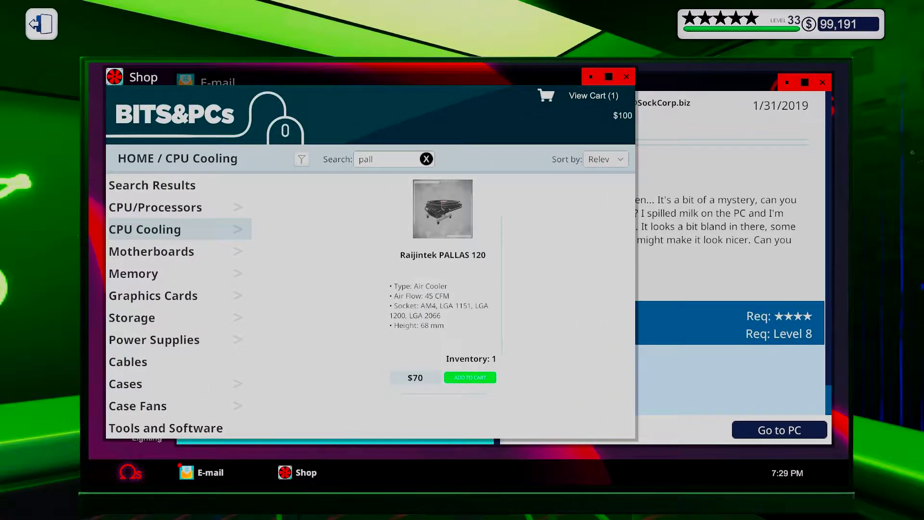
key("Down")
Step: Clear the memory search and sort the listings by price, highest first
left_click(426, 160)
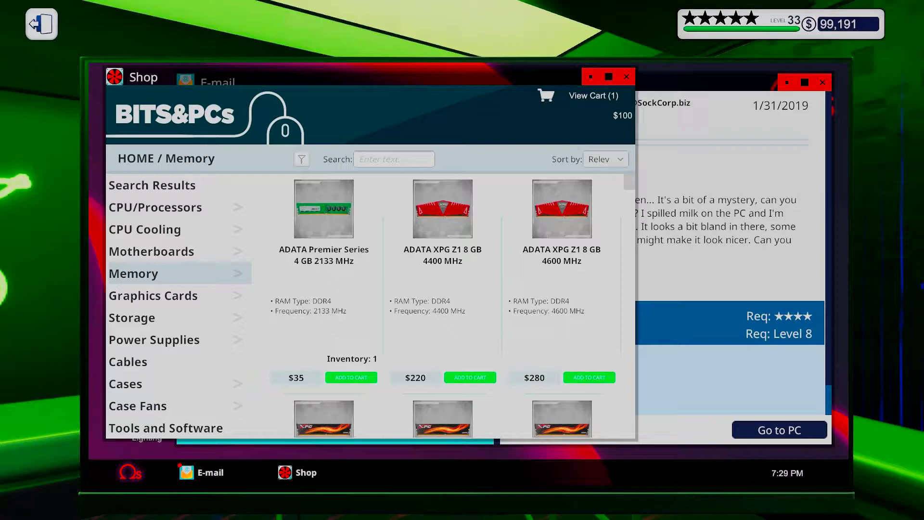
left_click(605, 159)
left_click(509, 198)
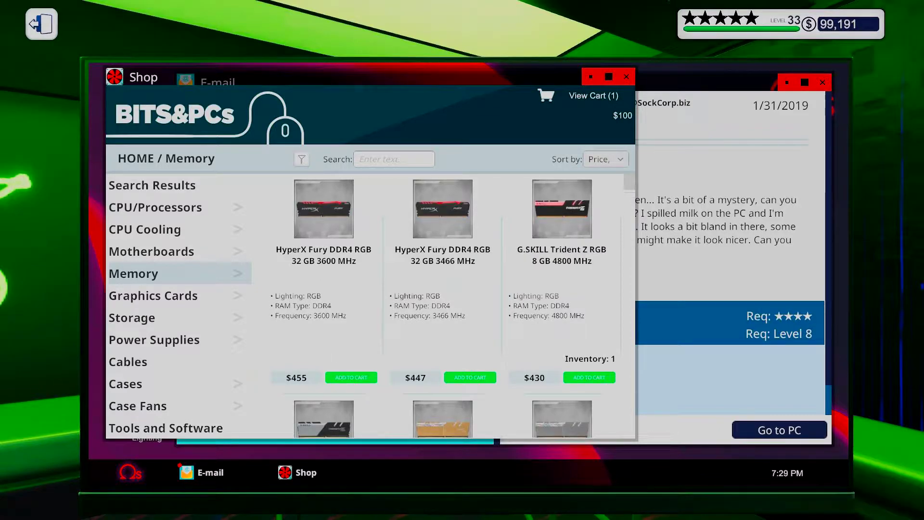
scroll(443, 304, "down", 2)
scroll(442, 304, "down", 2)
scroll(443, 303, "down", 2)
scroll(442, 304, "down", 2)
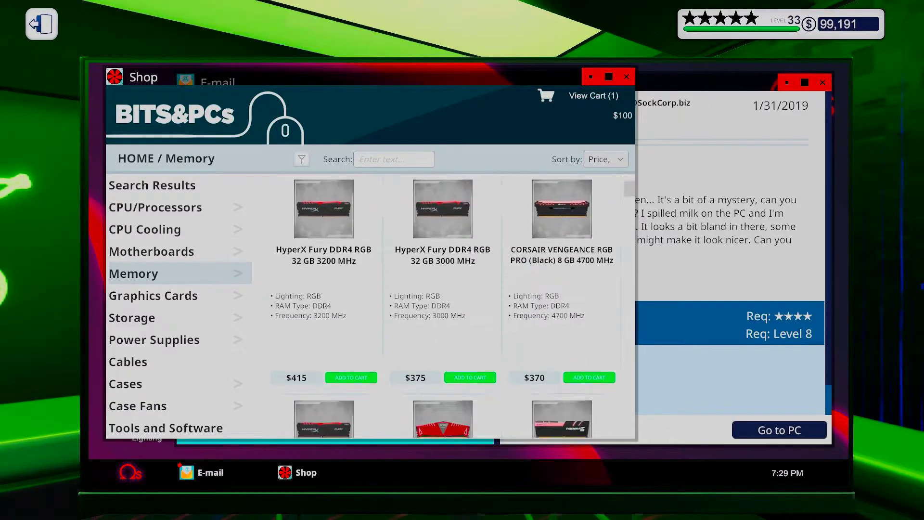
scroll(442, 303, "down", 2)
scroll(442, 303, "down", 2)
scroll(442, 303, "down", 1)
scroll(442, 303, "down", 1)
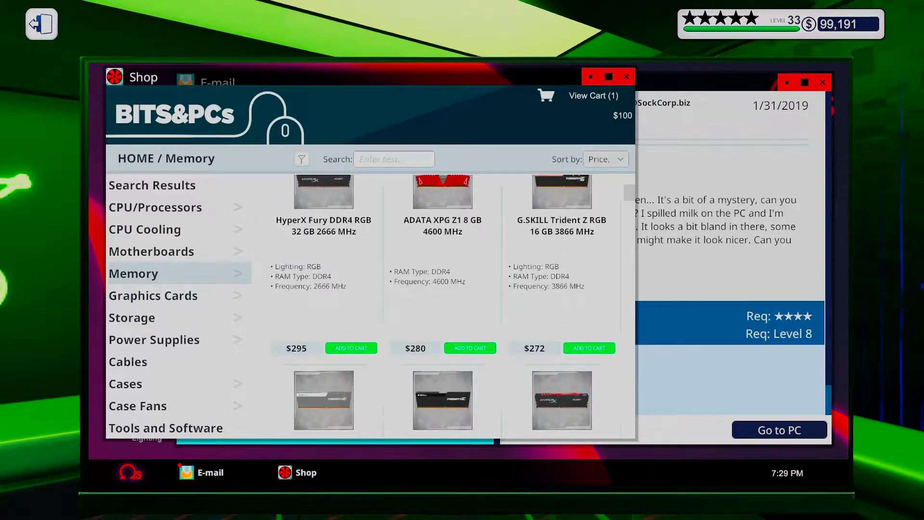
scroll(443, 303, "up", 2)
scroll(442, 304, "up", 1)
scroll(442, 304, "up", 1)
scroll(443, 303, "up", 1)
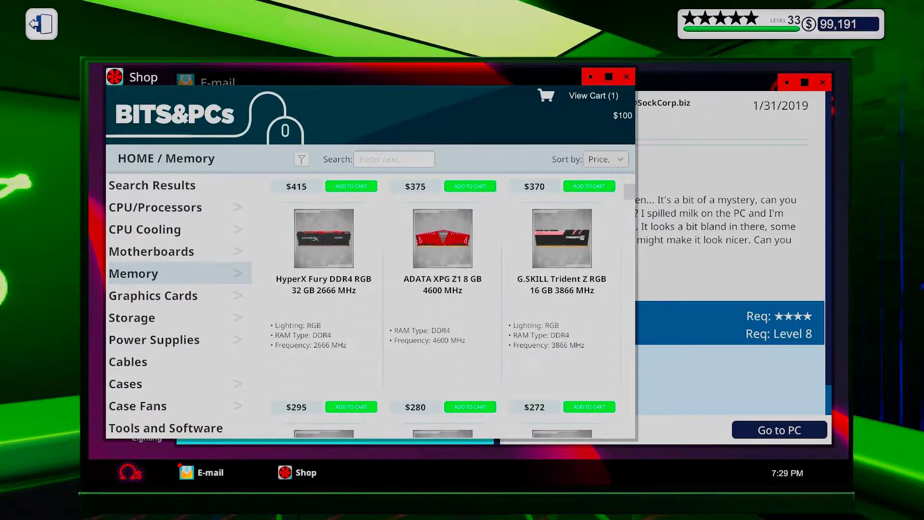
scroll(442, 304, "down", 1)
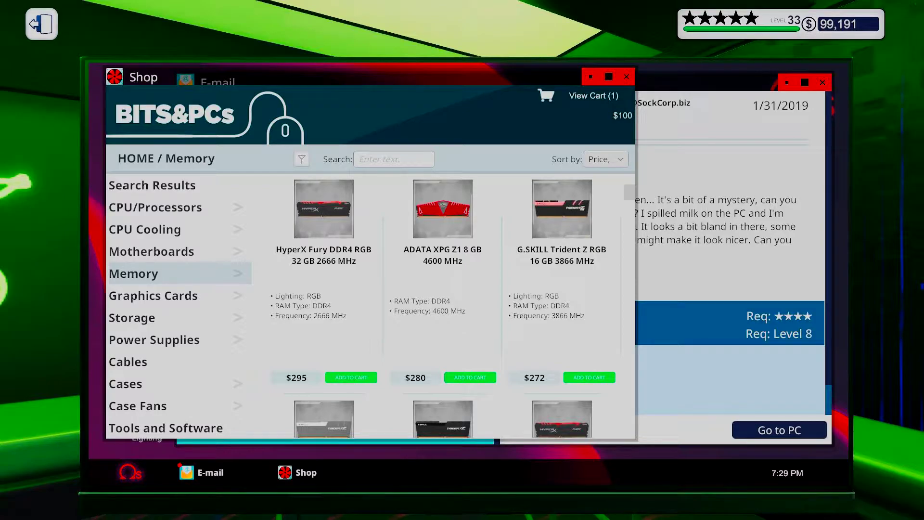
key("Escape")
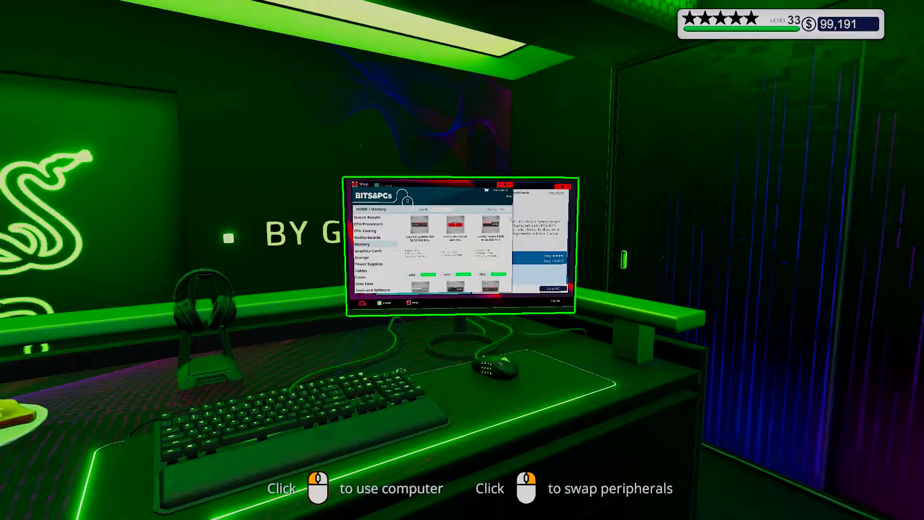
key("i")
key("Up")
key("Return")
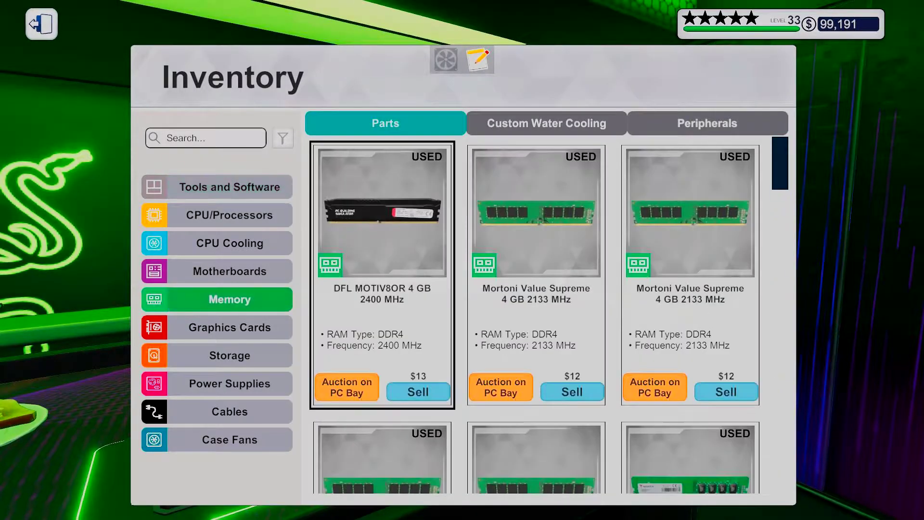
scroll(534, 304, "down", 3)
scroll(534, 303, "down", 3)
scroll(534, 304, "down", 3)
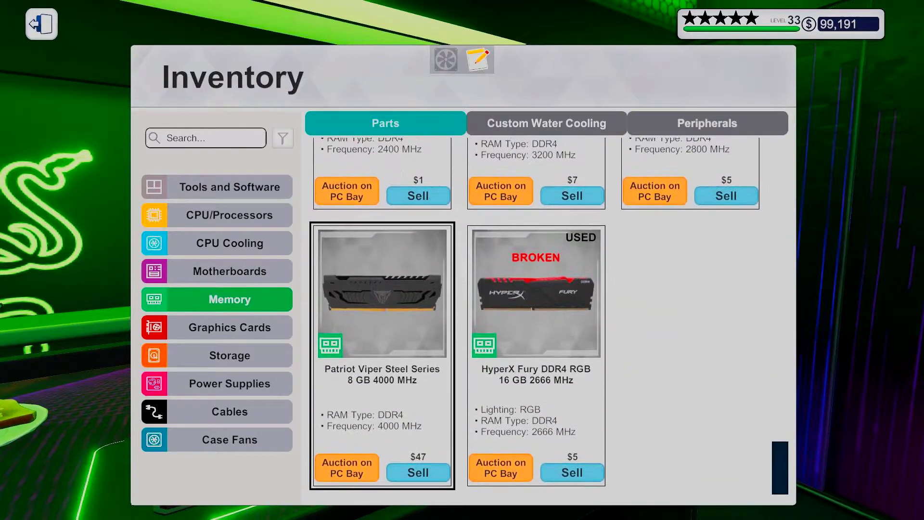
key("Right")
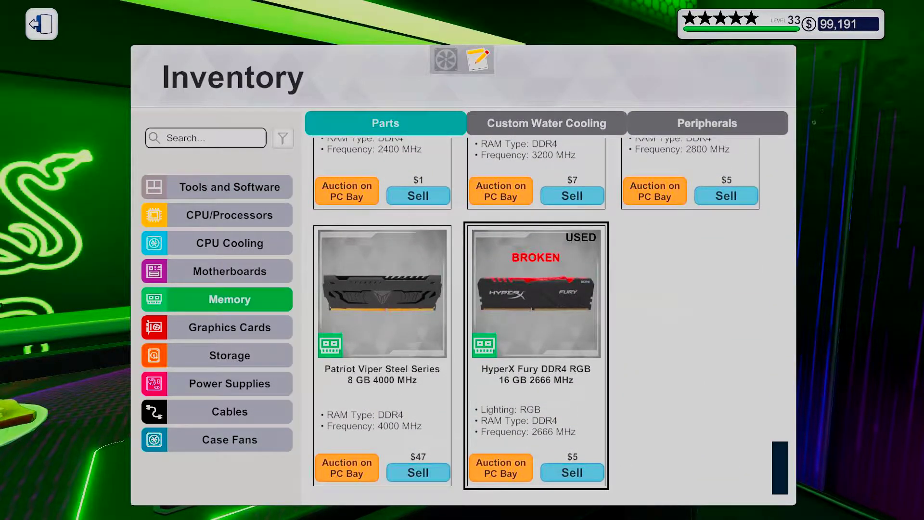
key("Escape")
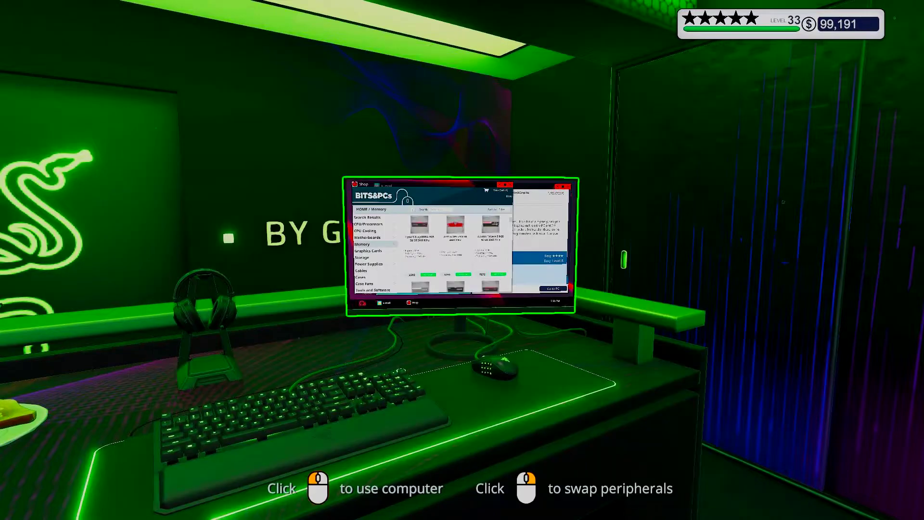
left_click(462, 261)
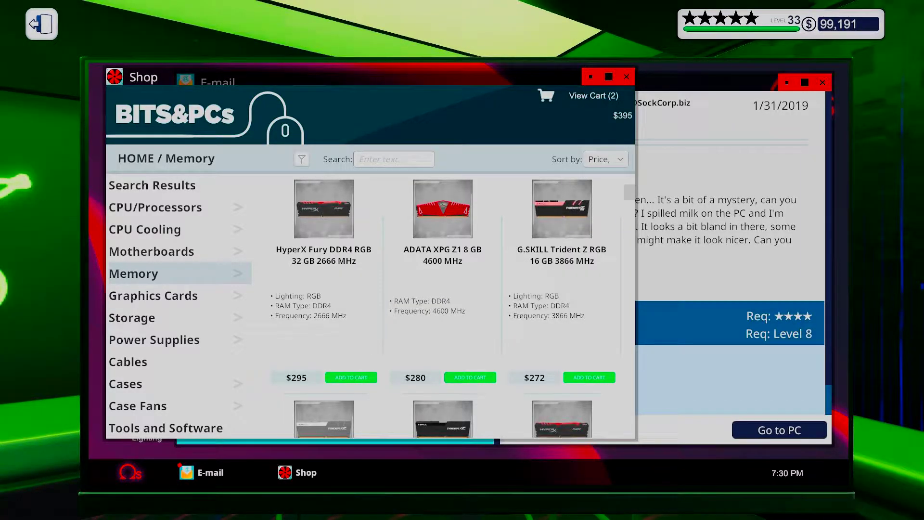
Step: Check out and buy the cooler and memory in the cart
key("Return")
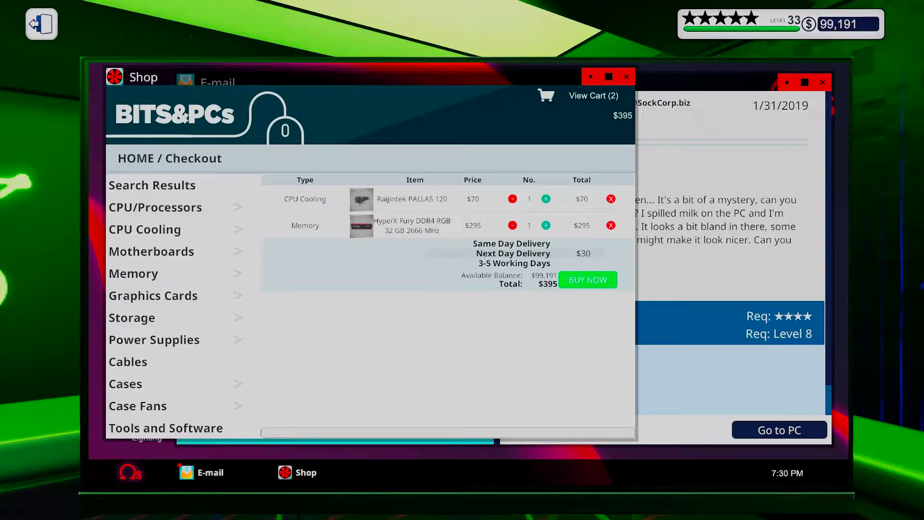
left_click(587, 280)
key("Escape")
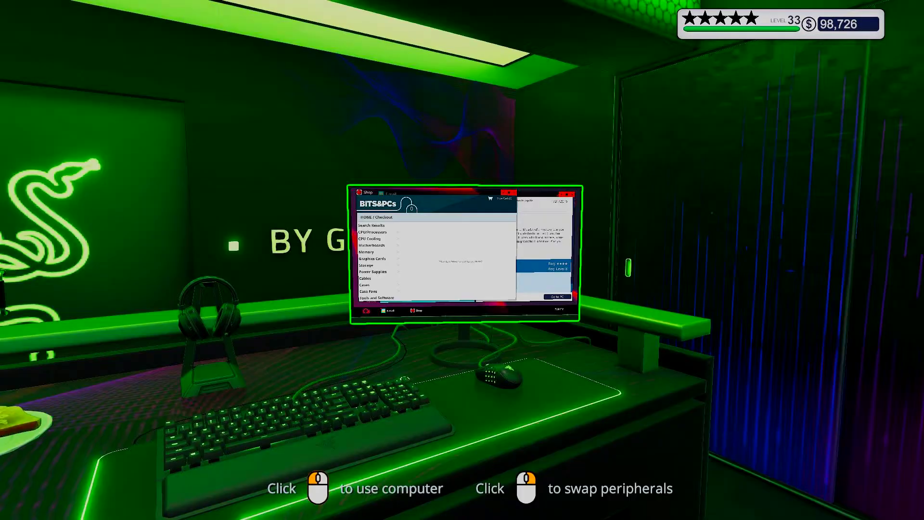
Step: Collect the delivery boxes, then start working on the repair PC at the workbench
key("w")
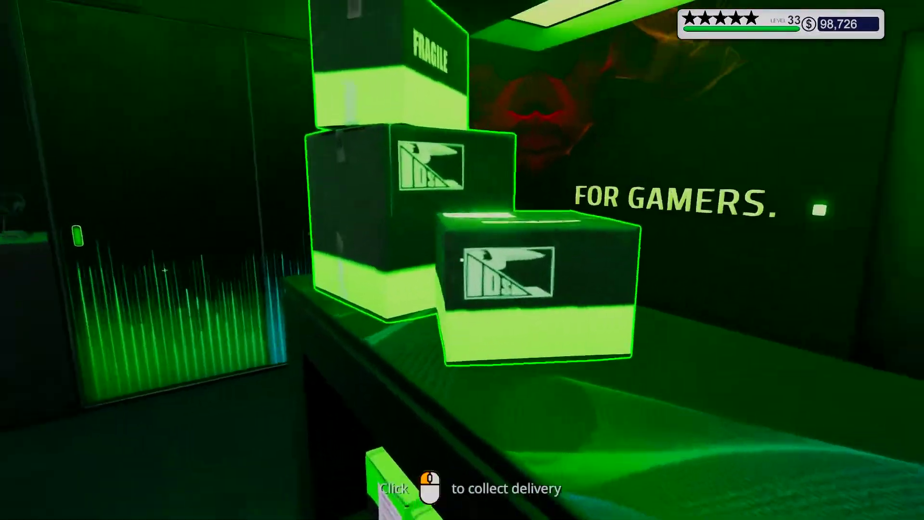
left_click(462, 261)
left_click(462, 260)
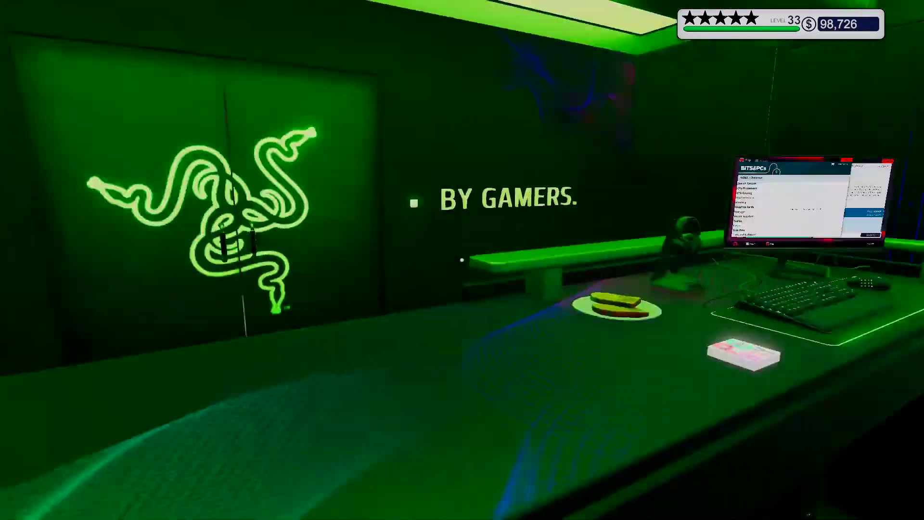
key("w")
key("w")
left_click(461, 260)
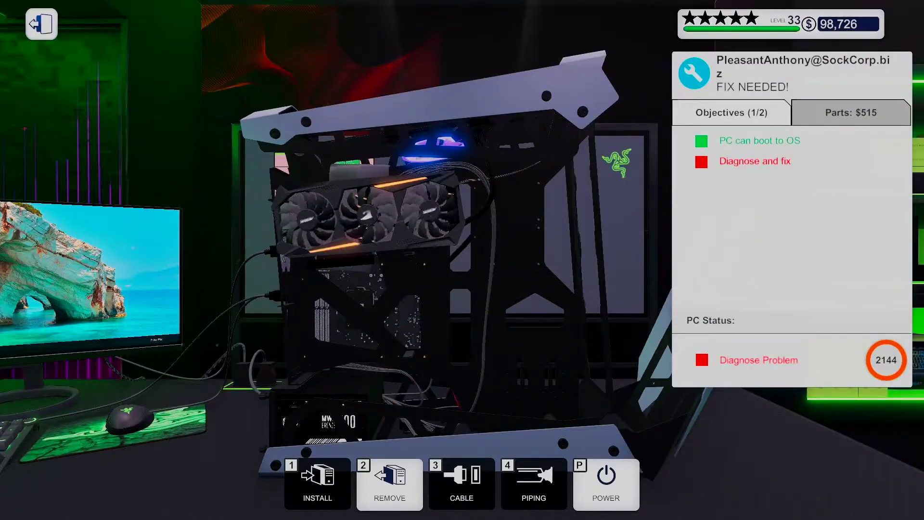
Step: Unplug the motherboard power, then remove the Antec K120 liquid cooler and HyperX Fury RAM
left_click_drag(366, 213, 462, 239)
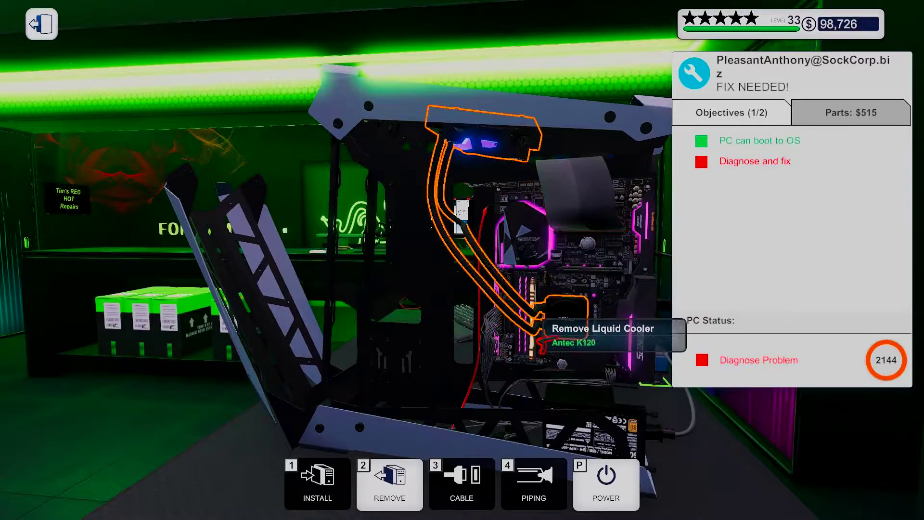
key("3")
left_click(543, 346)
key("2")
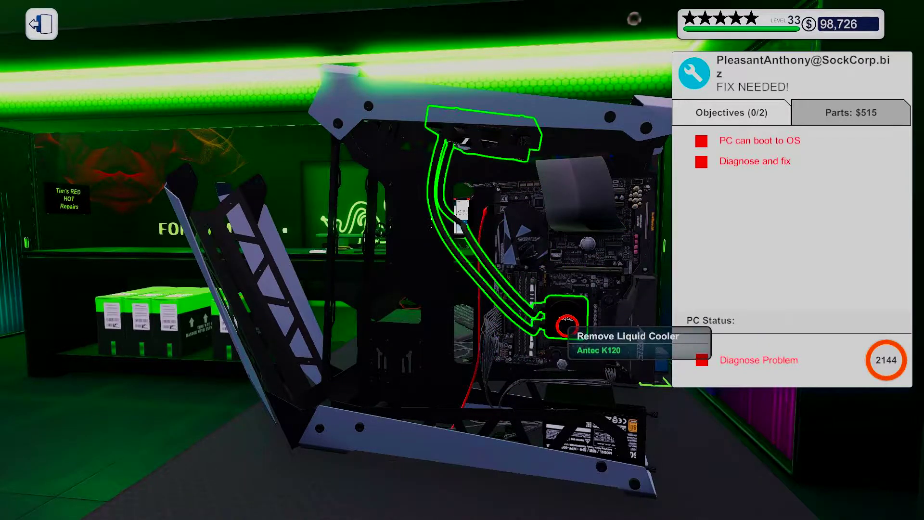
left_click(534, 276)
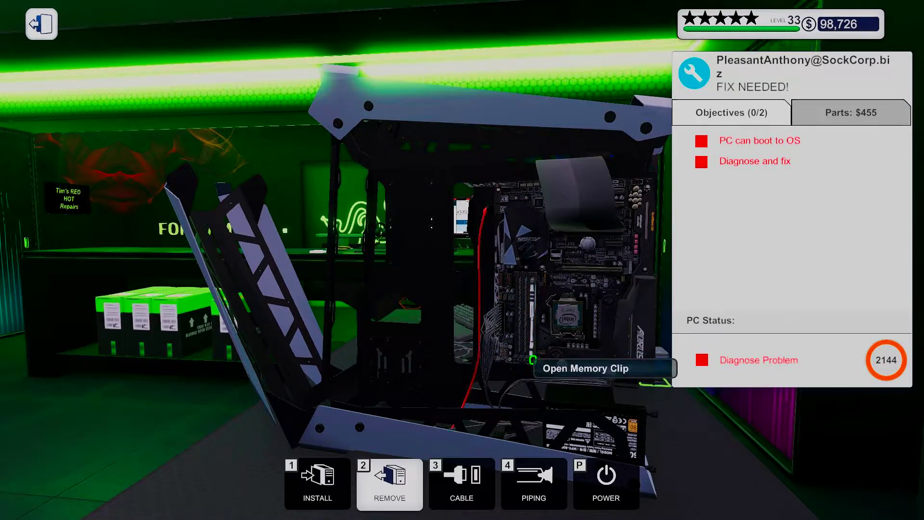
left_click(533, 275)
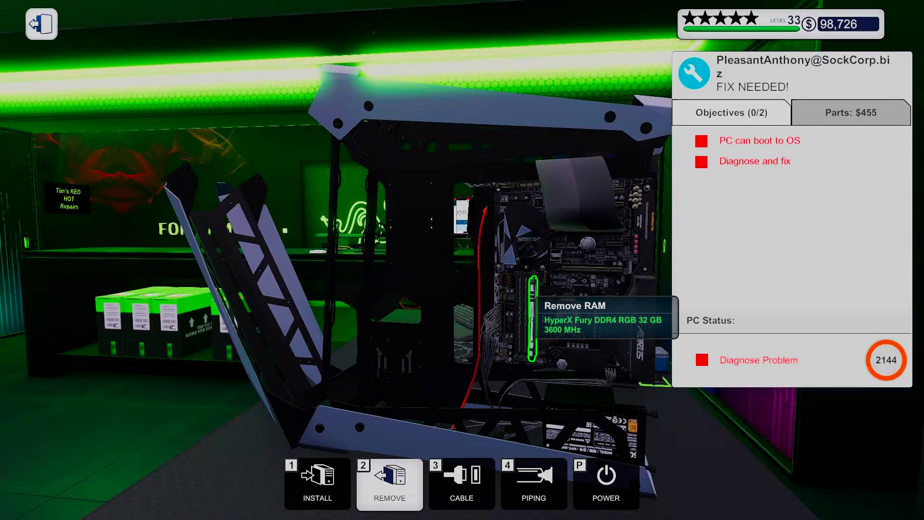
left_click(534, 304)
Step: Install a HyperX Fury DDR4 RGB 32 GB 3600 MHz stick from inventory into the RAM slot
key("1")
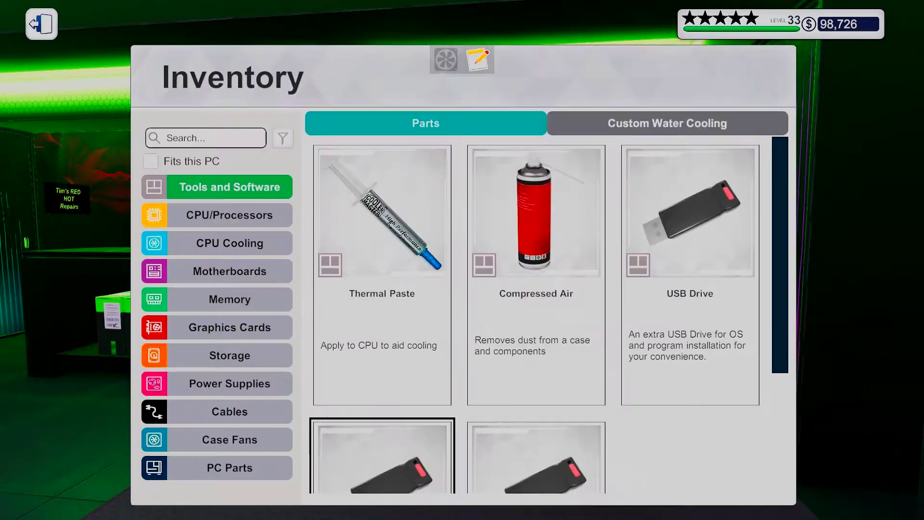
key("Down")
key("Down")
key("Return")
scroll(536, 310, "down", 5)
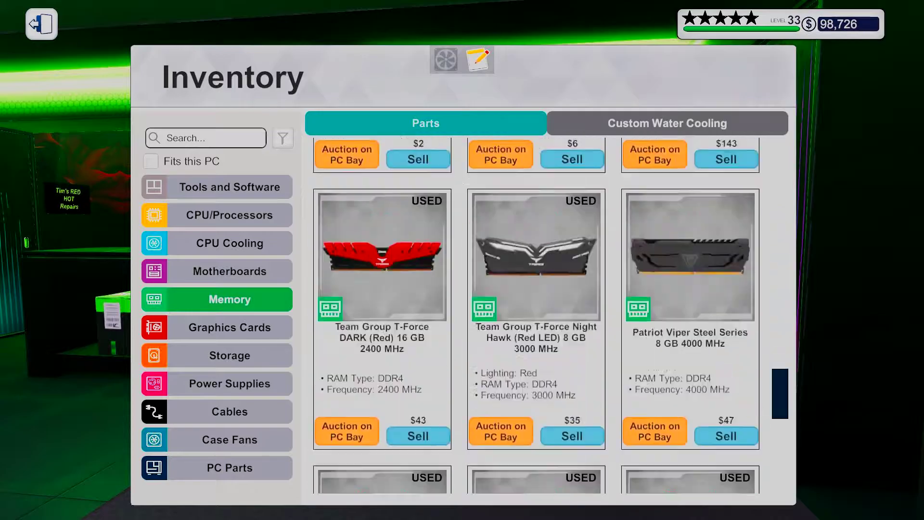
scroll(536, 311, "down", 5)
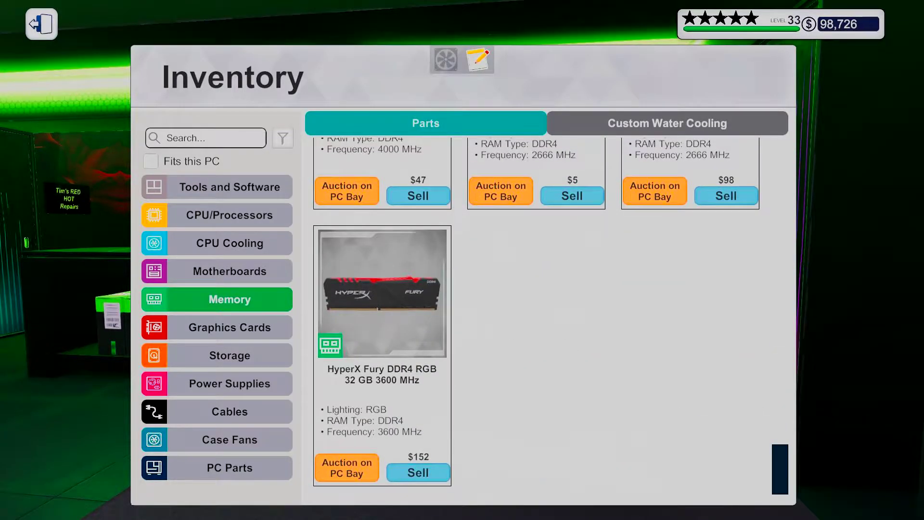
scroll(535, 310, "up", 3)
scroll(536, 311, "down", 3)
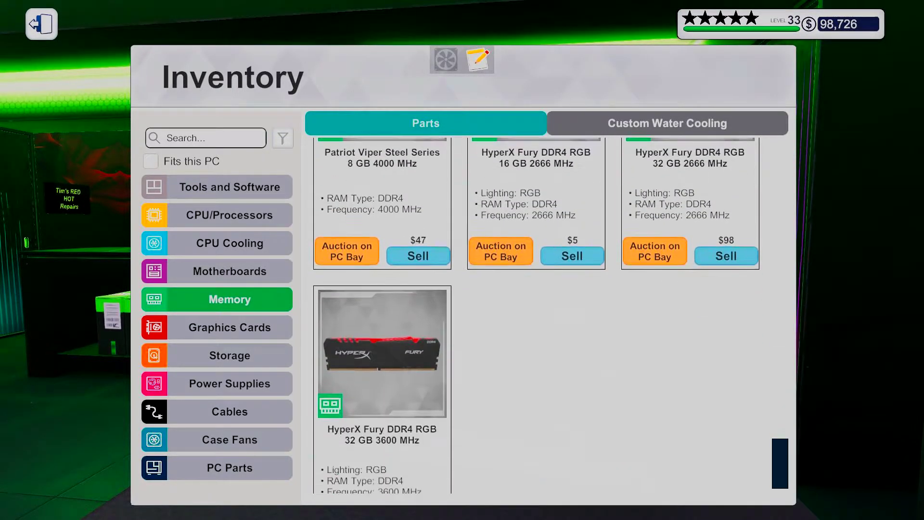
key("Right")
key("Return")
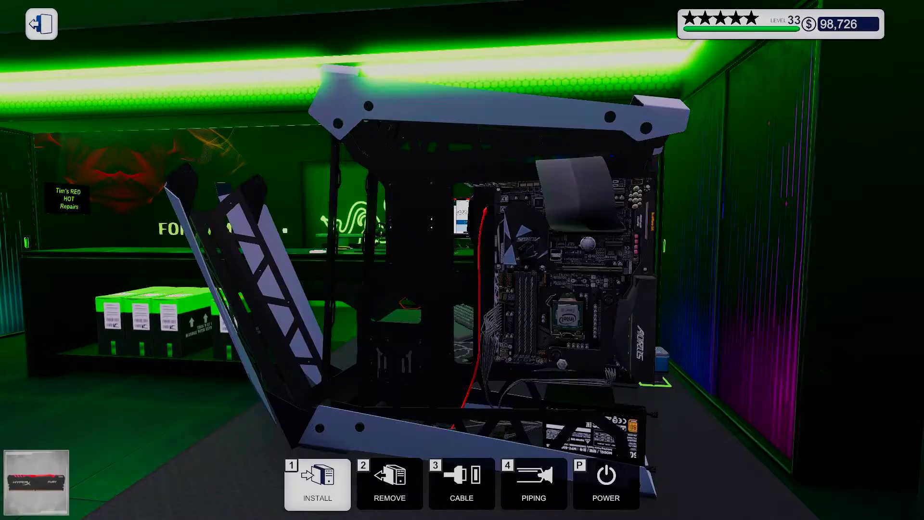
left_click(522, 318)
Step: Bring up Tools and Software in the inventory to reach the thermal paste
key("2")
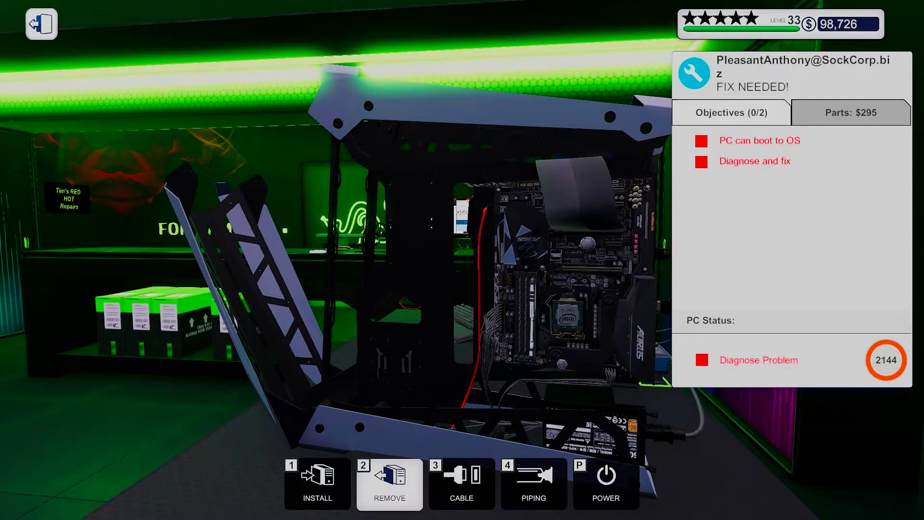
key("1")
key("Up")
Step: Spread thermal paste on the CPU, then fit the Raijintek PALLAS 120 air cooler from inventory
key("Return")
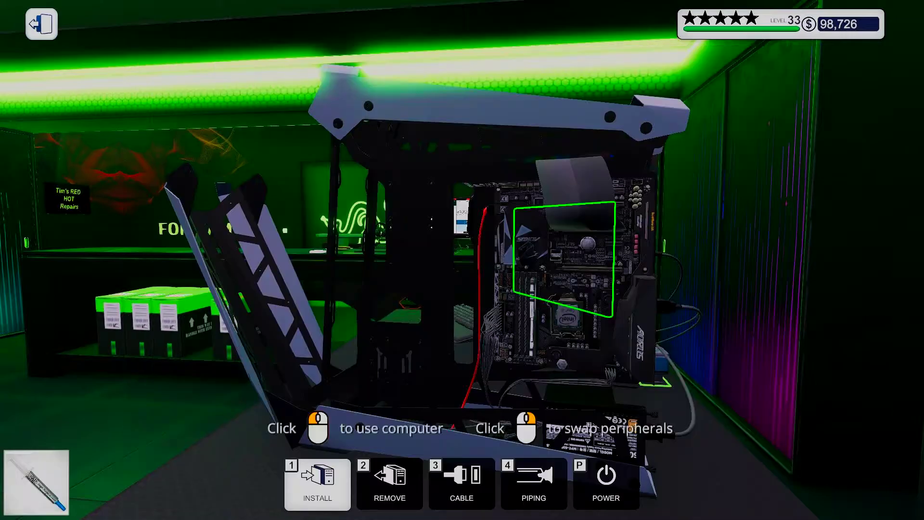
left_click(567, 316)
key("1")
key("Down")
key("Down")
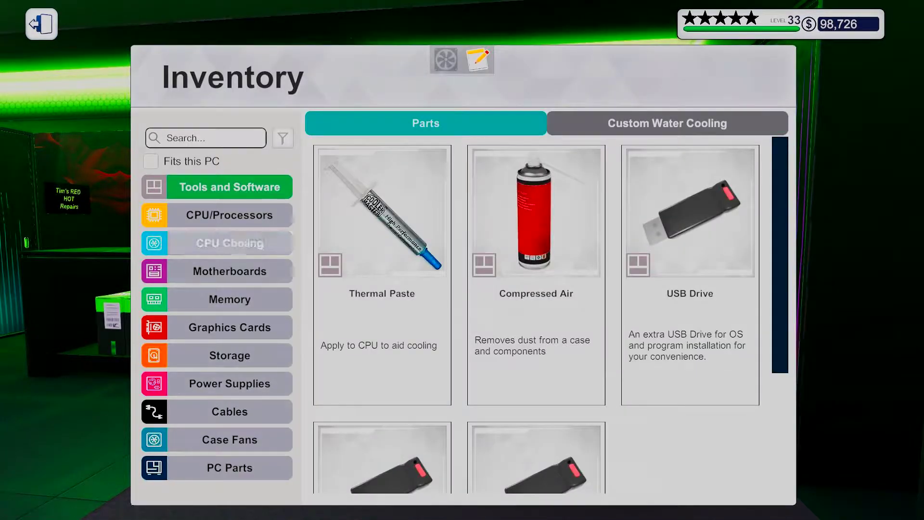
key("Right")
key("Down")
key("Down")
key("Down")
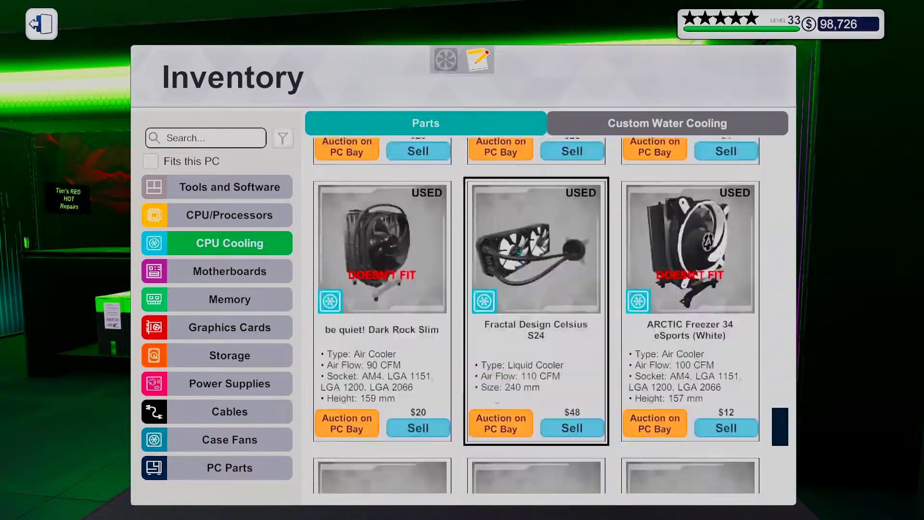
key("Down")
key("Return")
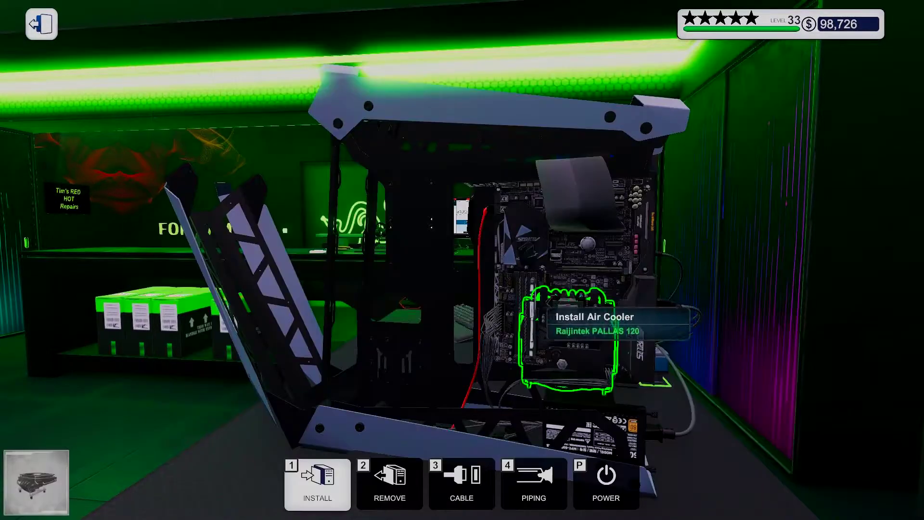
left_click(575, 316)
key("2")
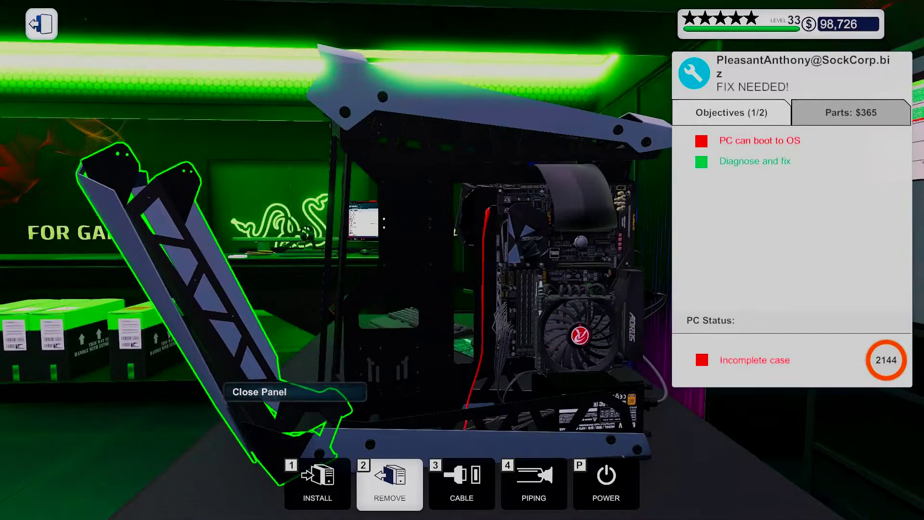
Step: Close the open panel and fit the first side panel onto the case
left_click(216, 290)
left_click_drag(434, 260, 216, 259)
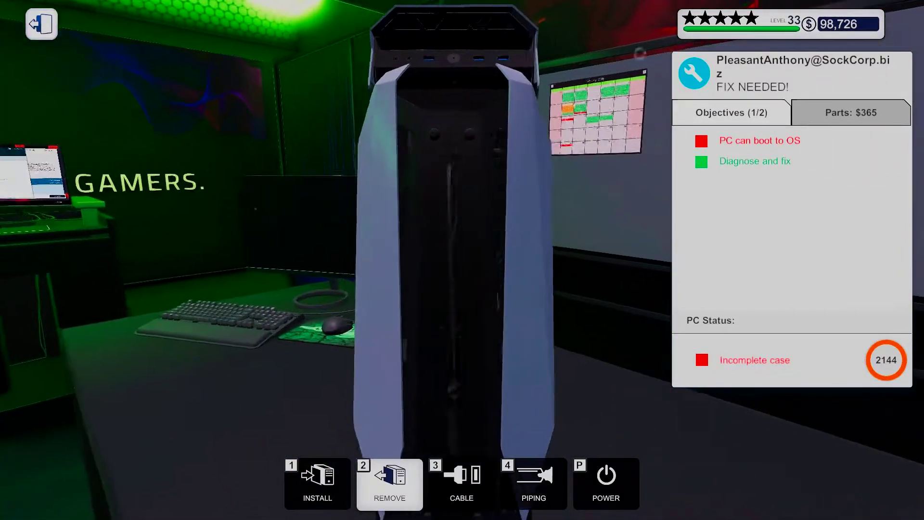
key("1")
left_click(216, 467)
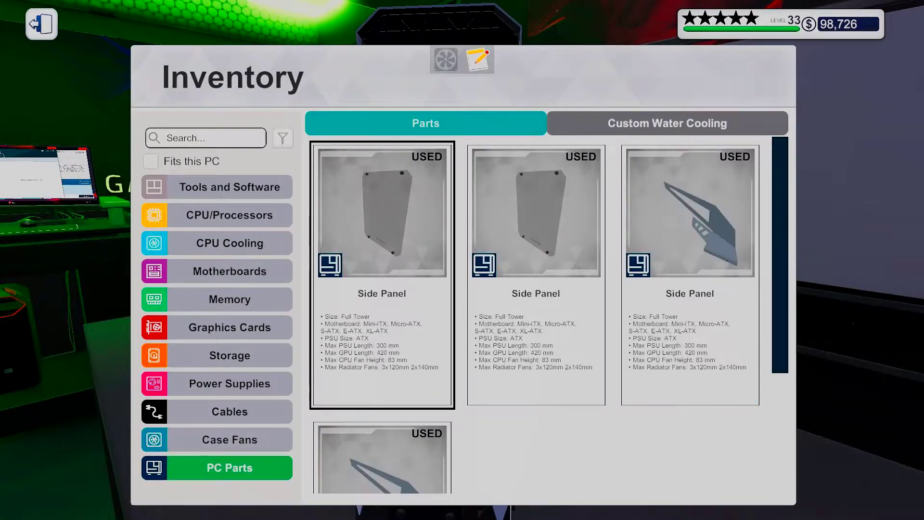
left_click(382, 275)
left_click(462, 260)
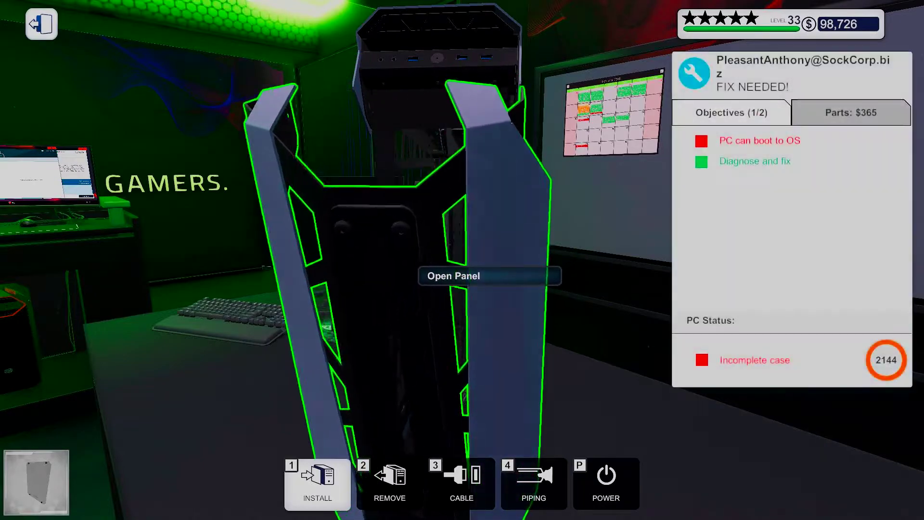
left_click_drag(461, 259, 289, 260)
left_click(404, 253)
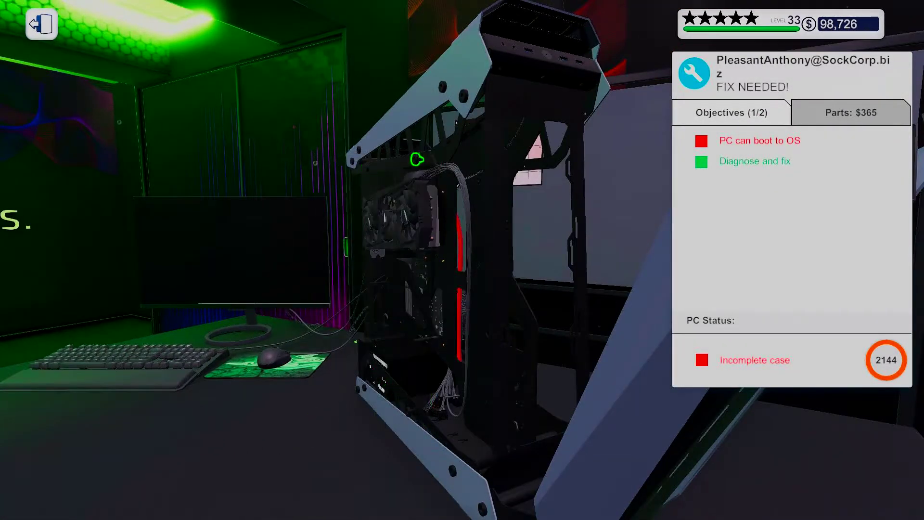
Step: Fit a second side panel from the case parts
key("Escape")
left_click(317, 481)
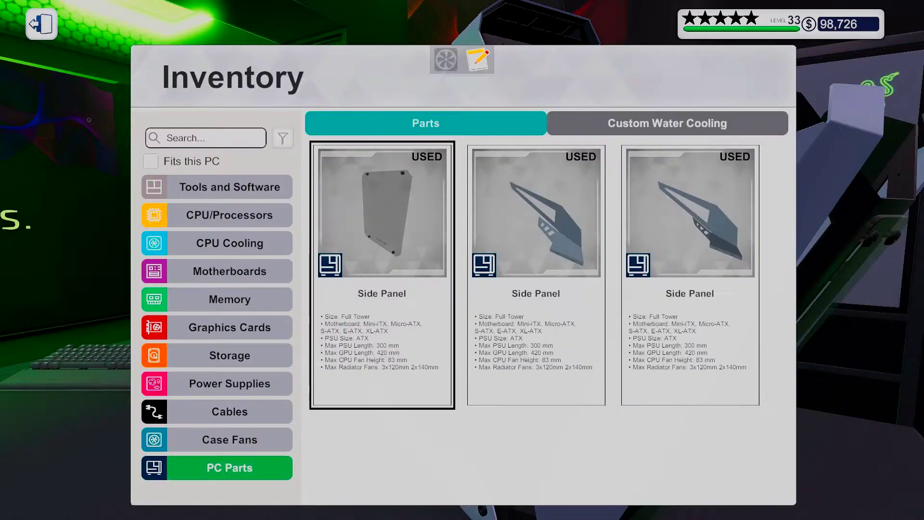
left_click(383, 238)
left_click(631, 361)
left_click_drag(462, 260, 289, 260)
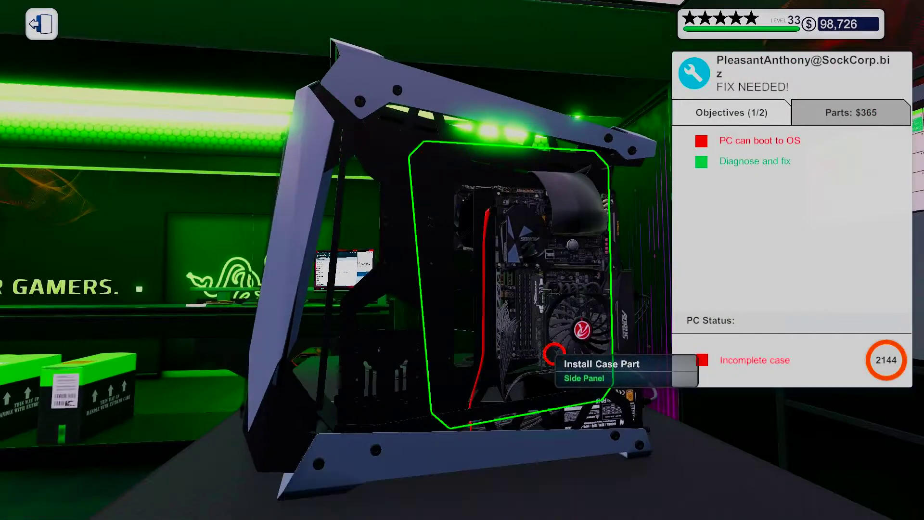
left_click(563, 346)
Step: Install the angled side panel and the last remaining panel to complete the case
key("Escape")
left_click(318, 481)
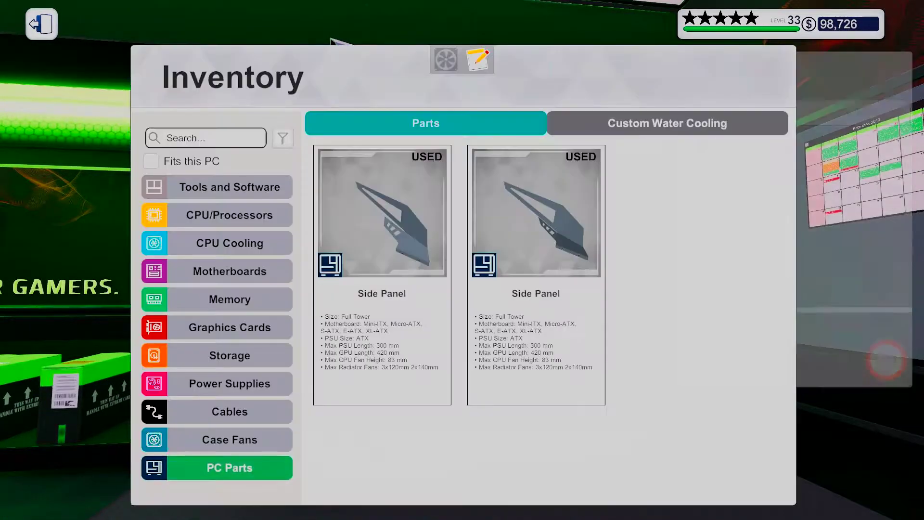
left_click(383, 238)
left_click(399, 282)
key("Escape")
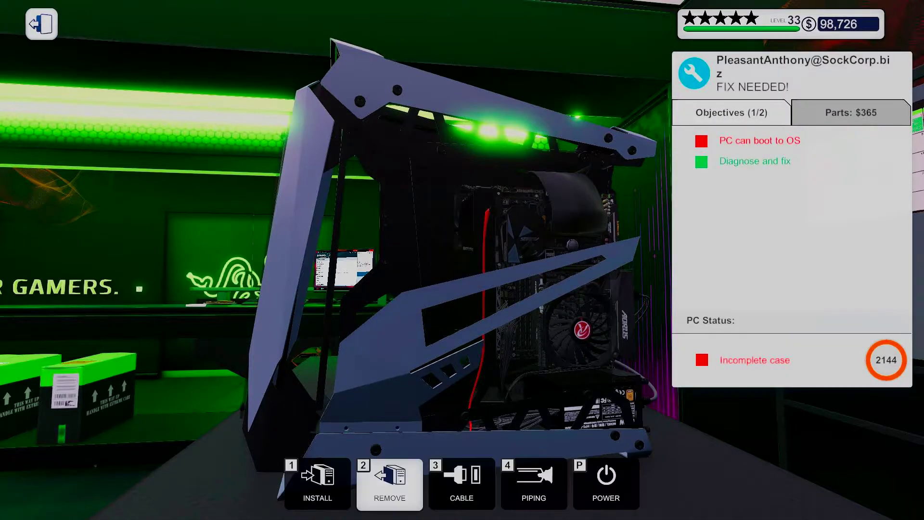
left_click(319, 481)
left_click(383, 239)
left_click_drag(463, 260, 289, 260)
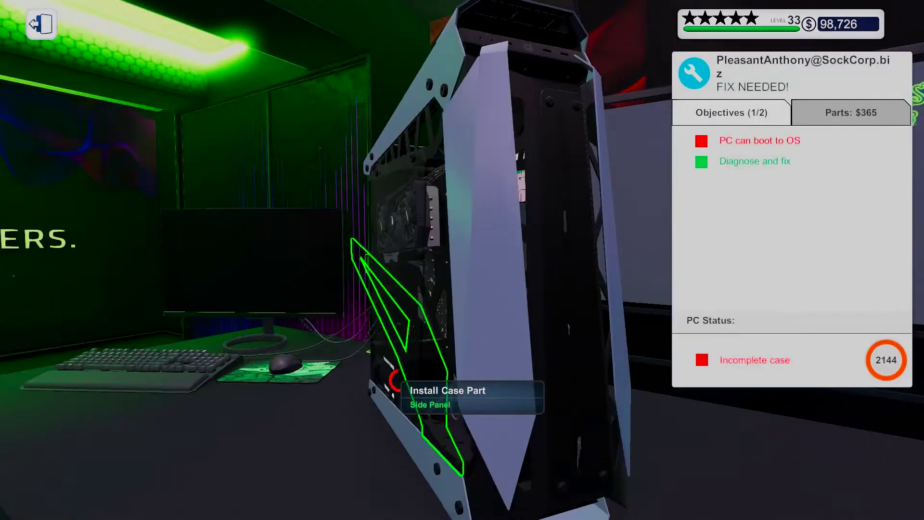
left_click(405, 375)
key("2")
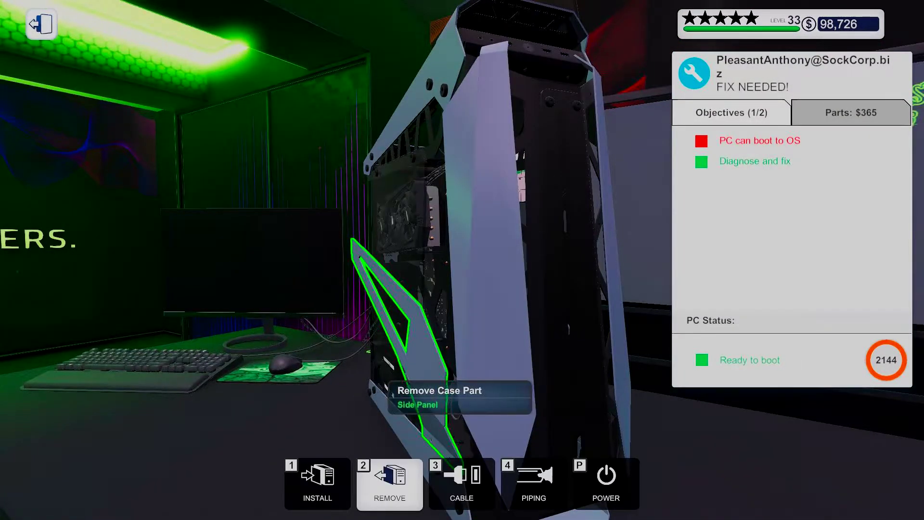
left_click_drag(386, 390, 578, 288)
Step: Insert the USB drive from Tools and Software into the PC
key("1")
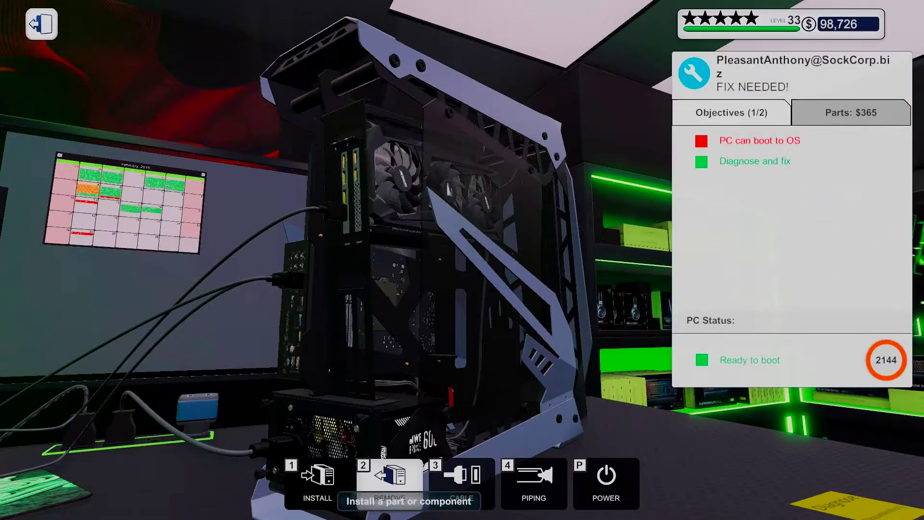
left_click(318, 481)
left_click(229, 186)
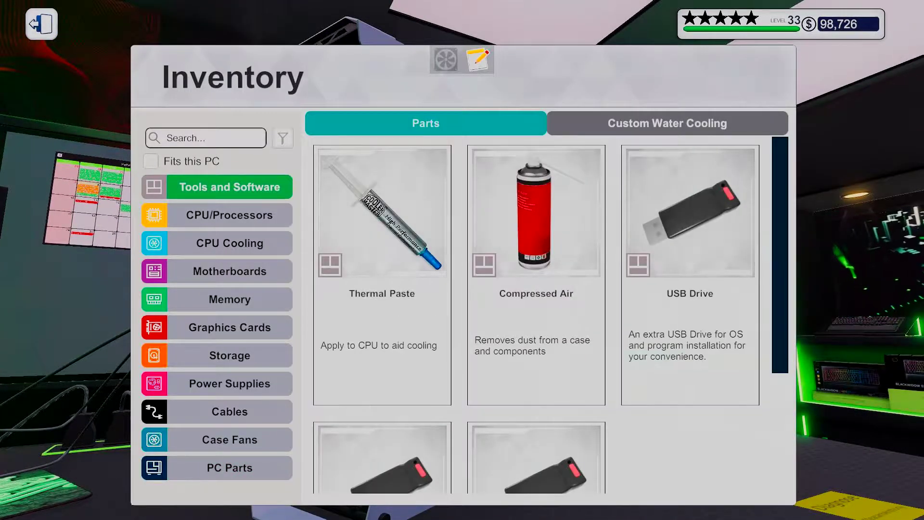
left_click(689, 274)
left_click(332, 371)
key("2")
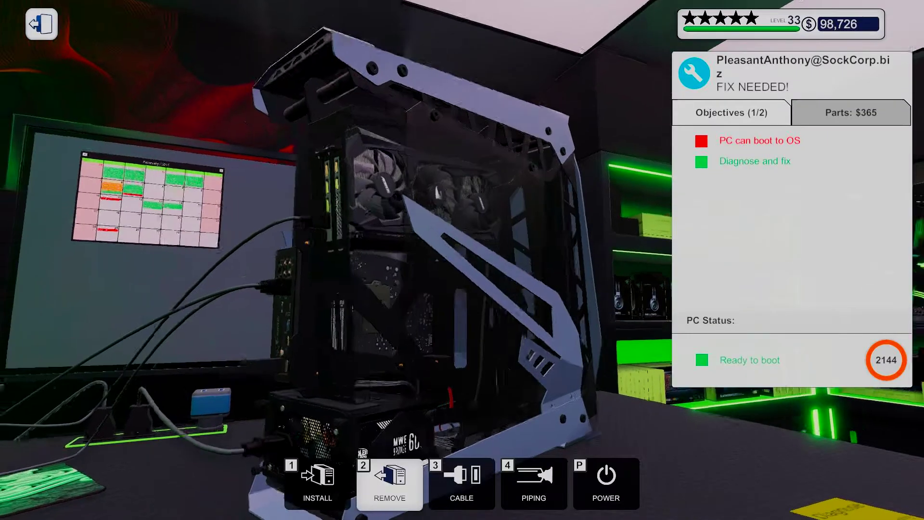
left_click_drag(267, 365, 434, 288)
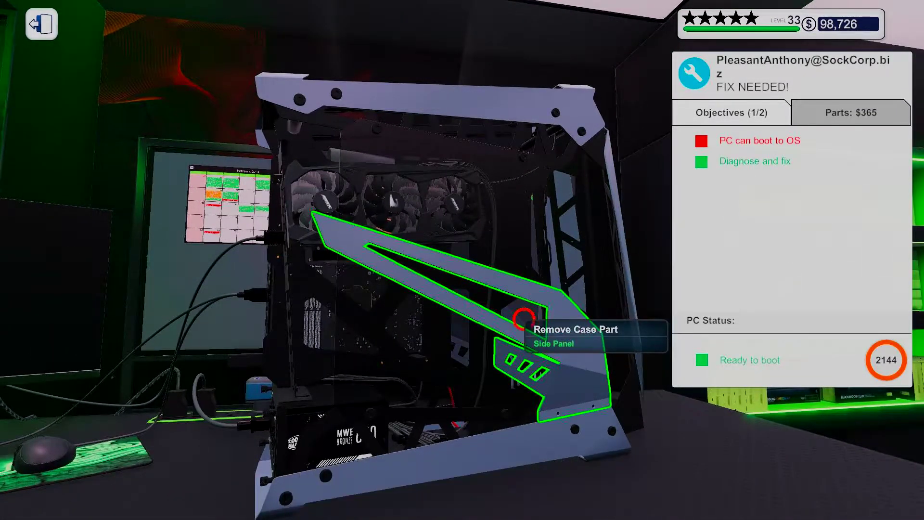
Step: Remove the decorative side pieces and glass side panels from the case
left_click(543, 316)
left_click(516, 321)
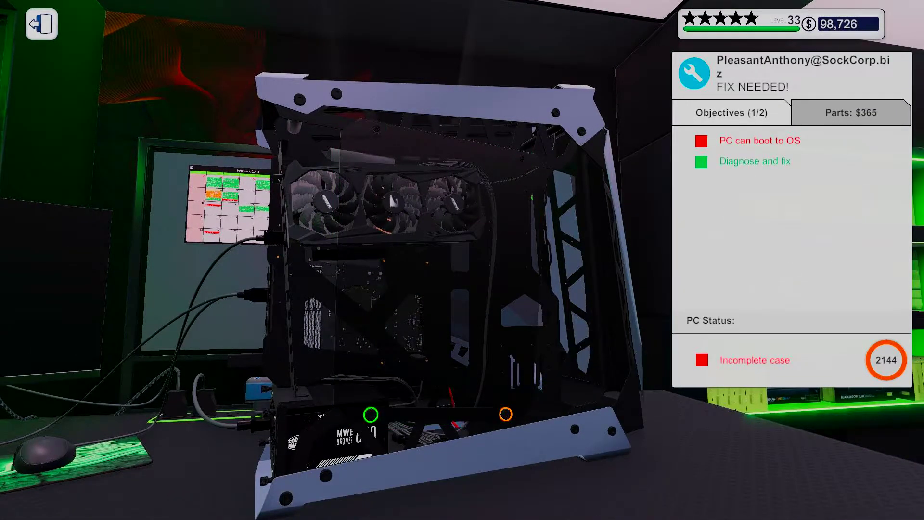
right_click(462, 289)
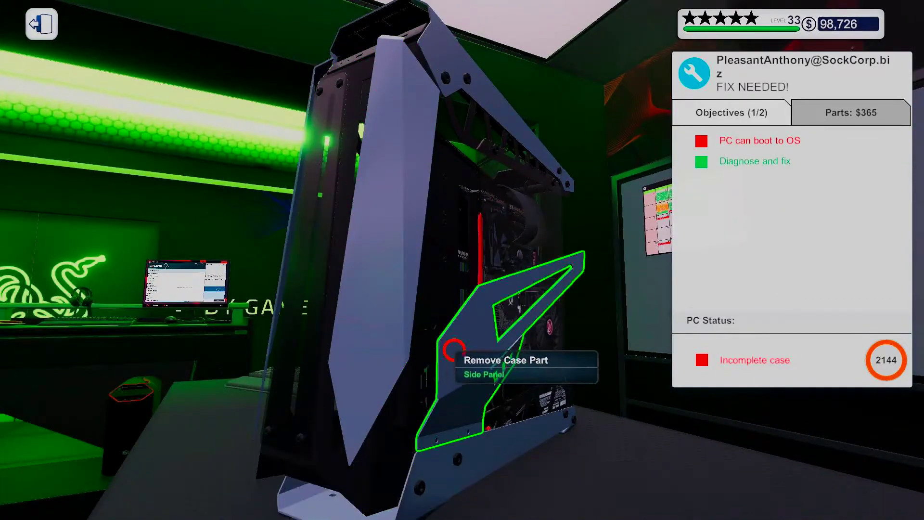
left_click(455, 351)
left_click(505, 332)
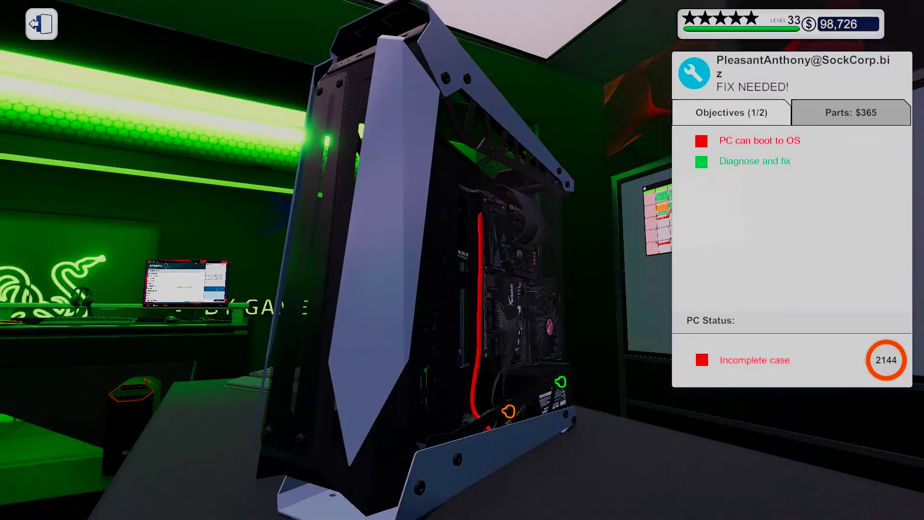
right_click(463, 289)
right_click(462, 288)
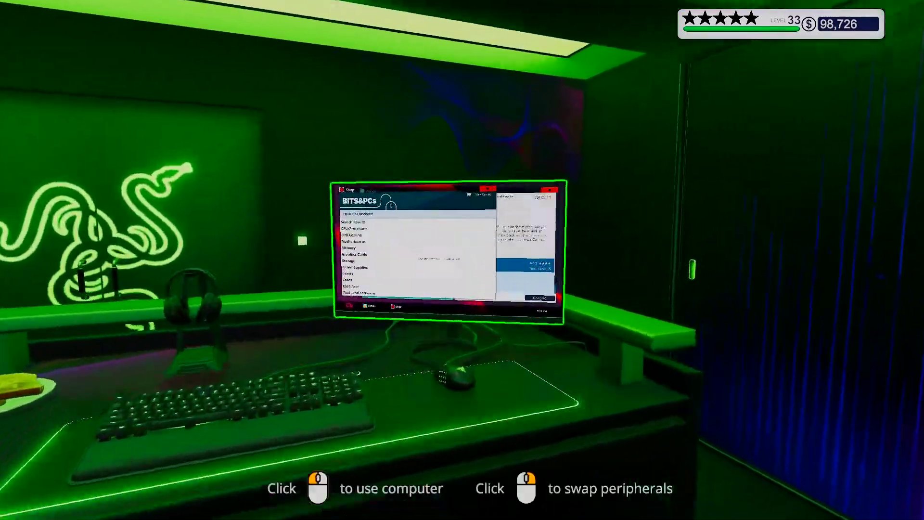
Step: Reread the FIX NEEDED e-mail requesting Plastic White Red cables, then return to the PC
left_click(461, 260)
left_click(211, 472)
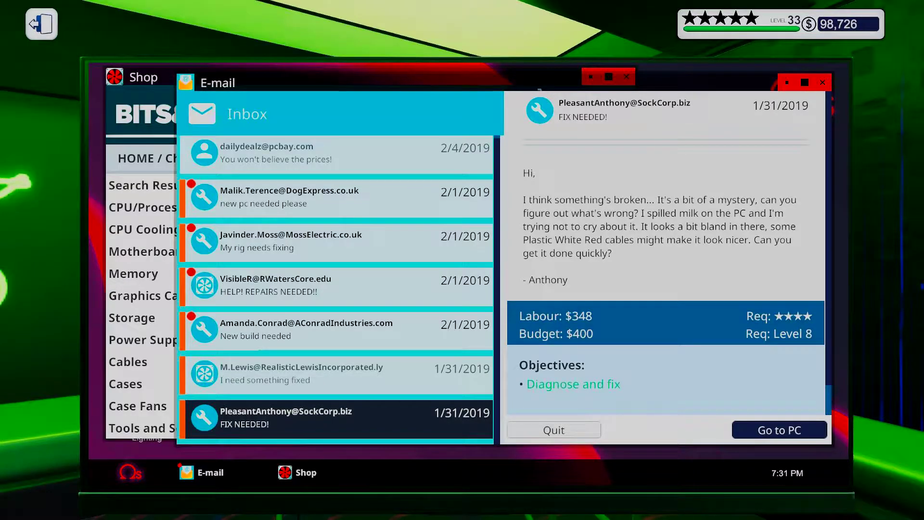
right_click(462, 260)
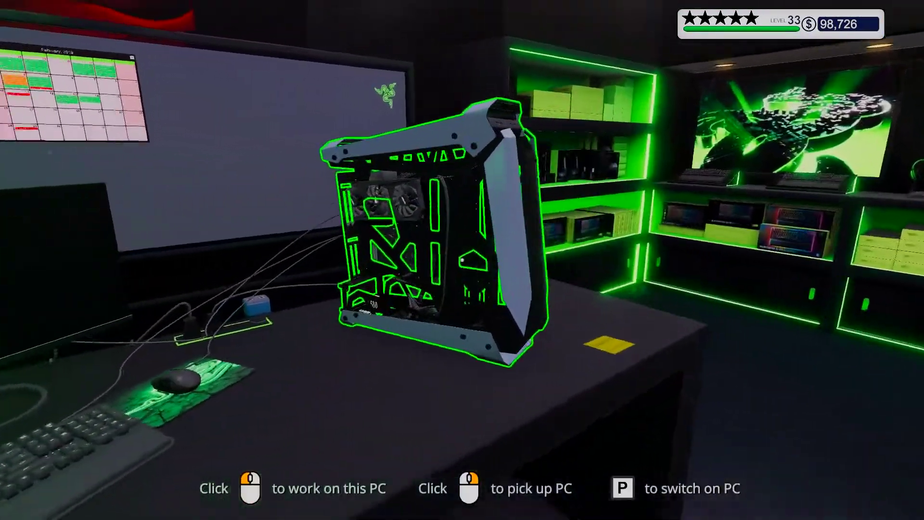
left_click(433, 238)
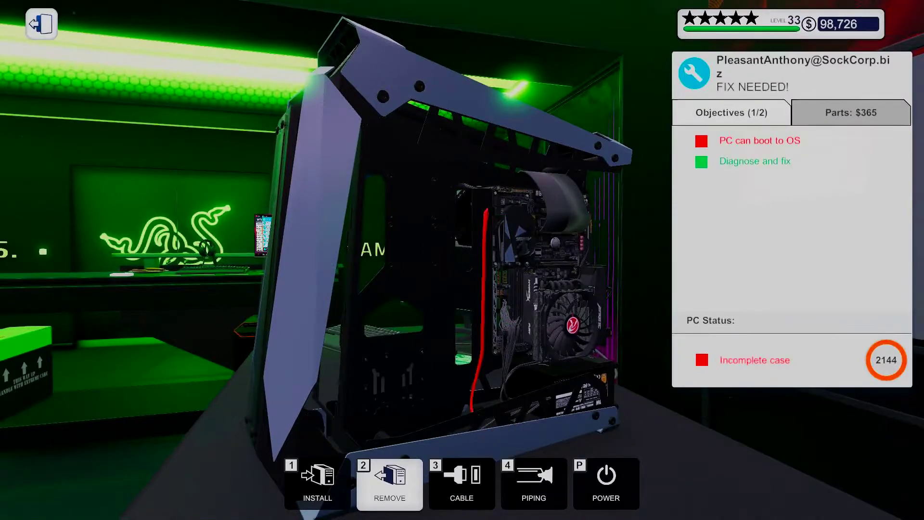
Step: Search the cable inventory for 'white red' and take the white-red ribbon cable set
key("1")
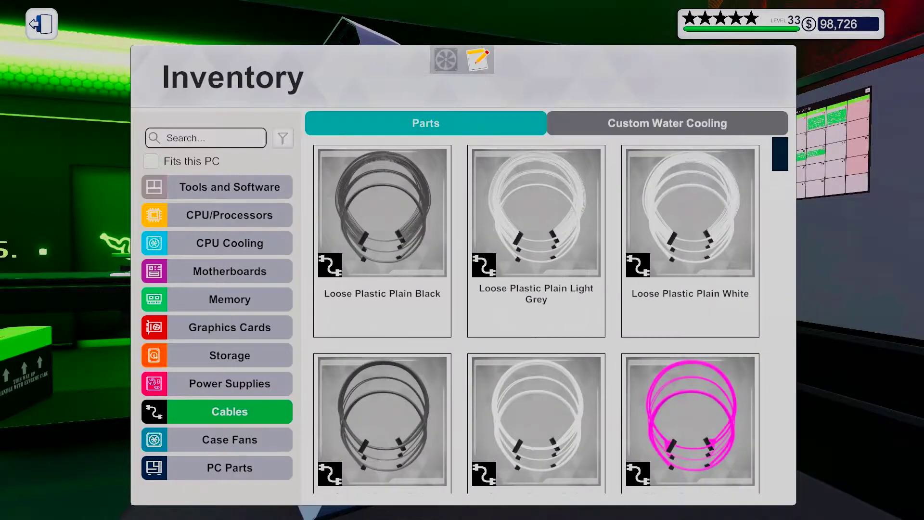
type("wh")
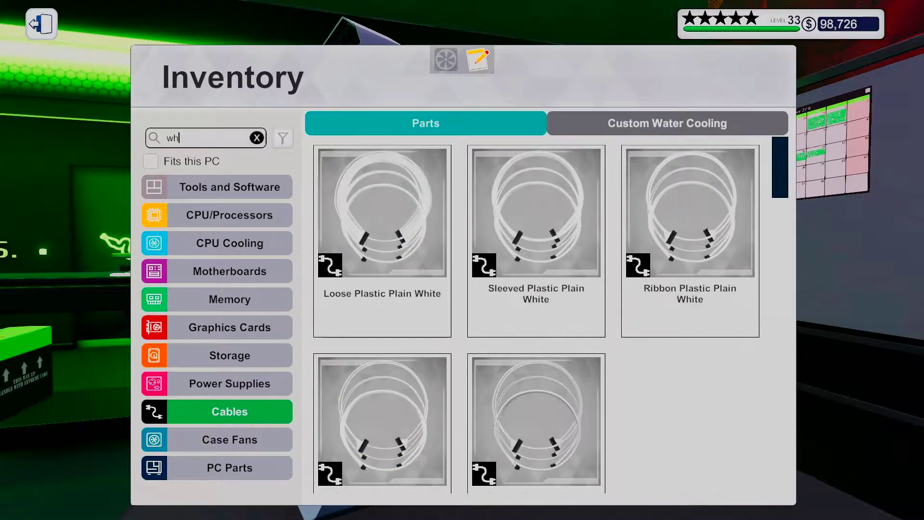
type("ite ")
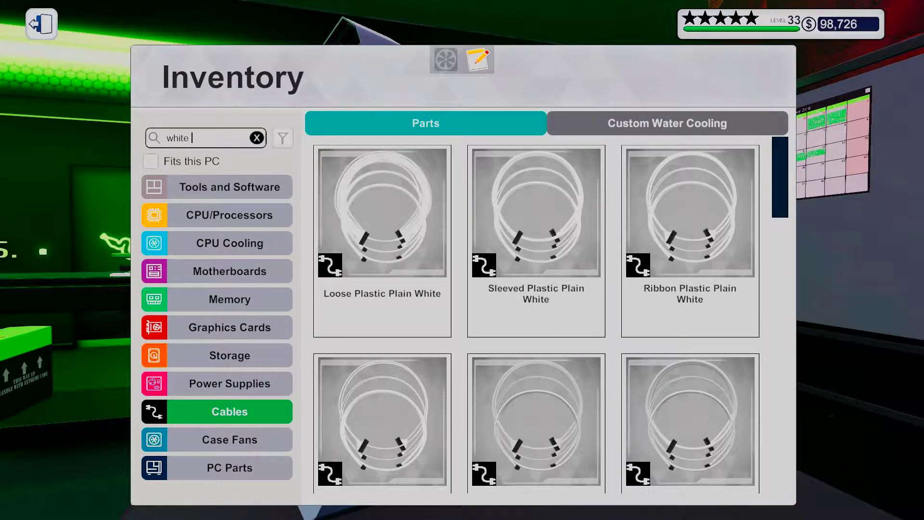
type("rw")
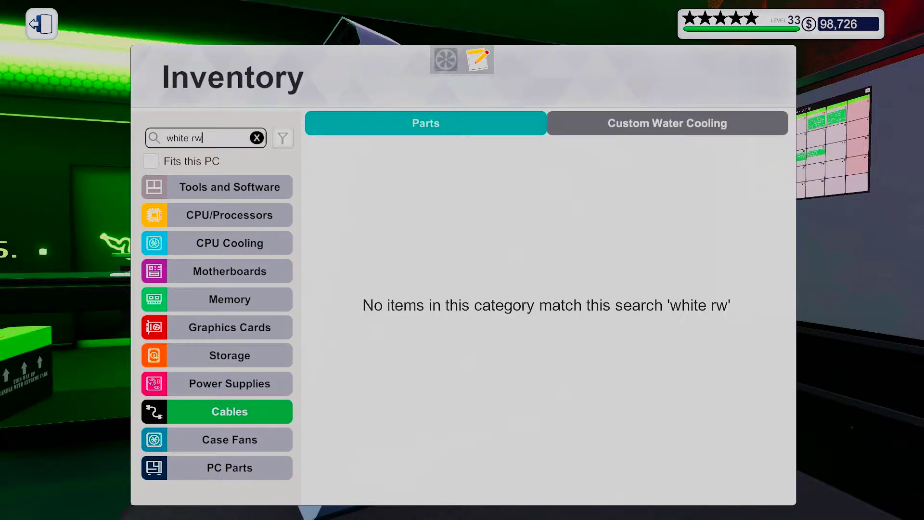
key("BackSpace")
type("ed")
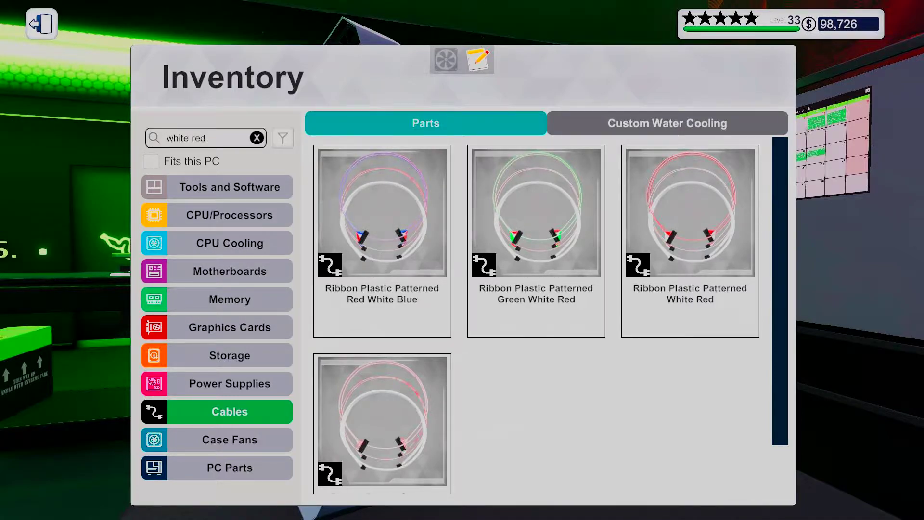
scroll(534, 310, "down", 2)
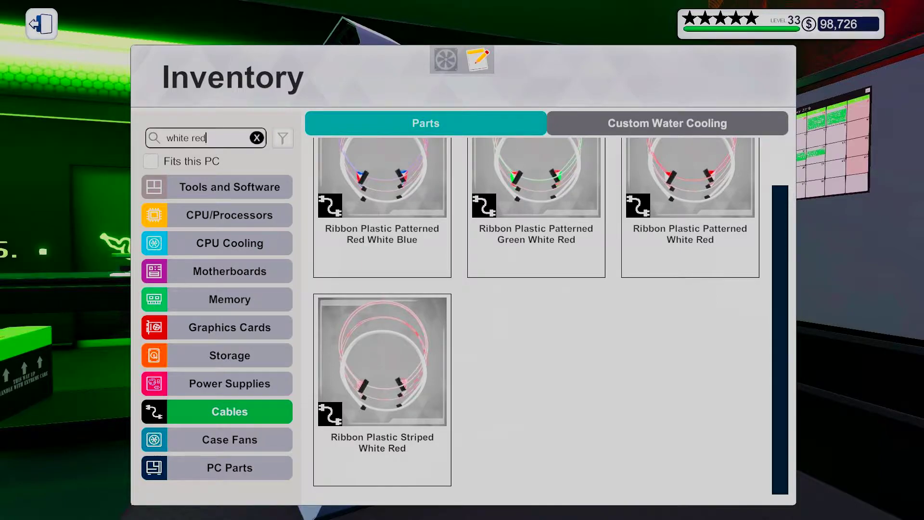
left_click(690, 207)
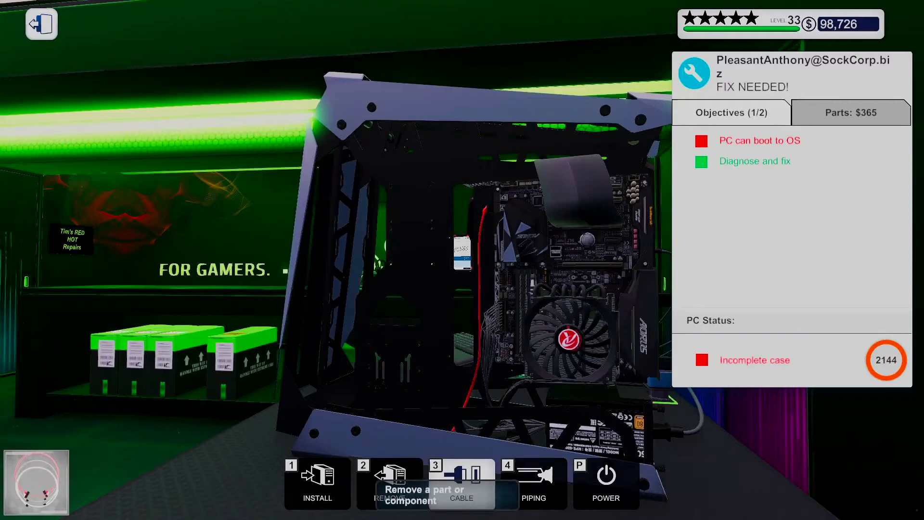
Step: Unplug the old red cable from the motherboard and orbit around the case
left_click(390, 481)
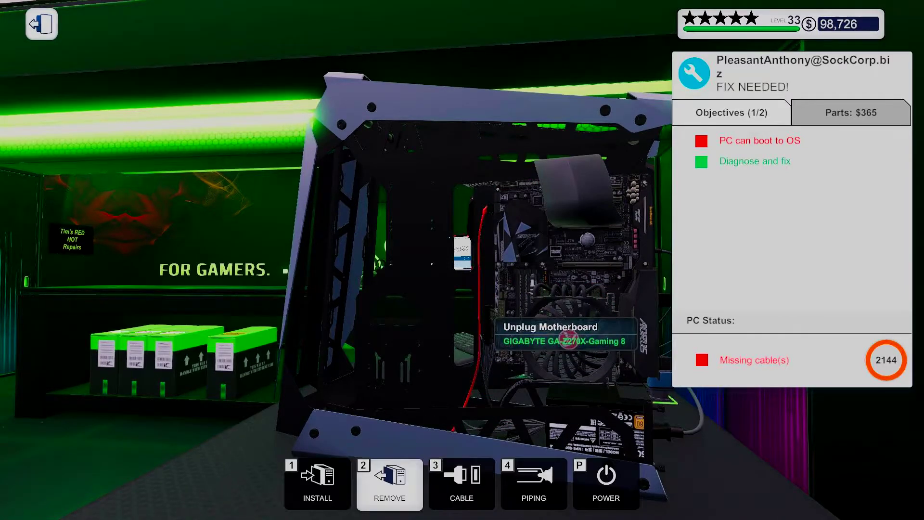
left_click(570, 336)
left_click(571, 336)
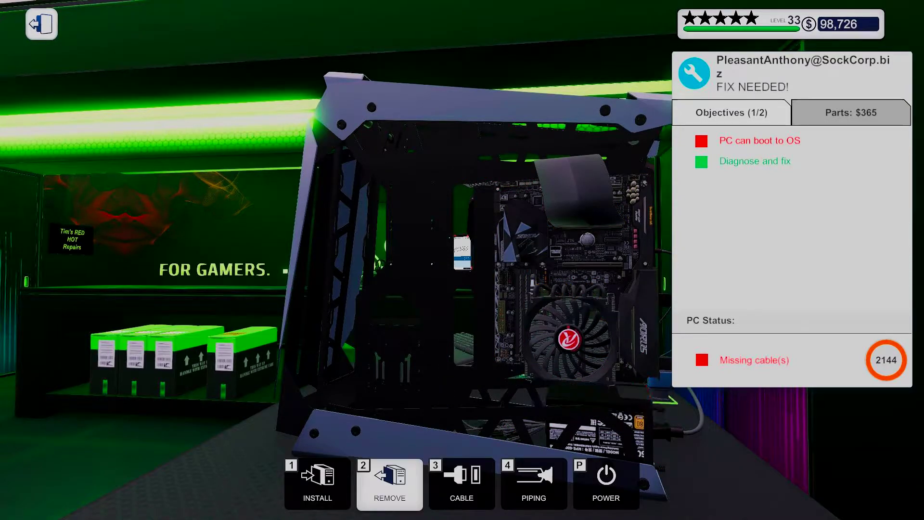
left_click_drag(612, 370, 462, 289)
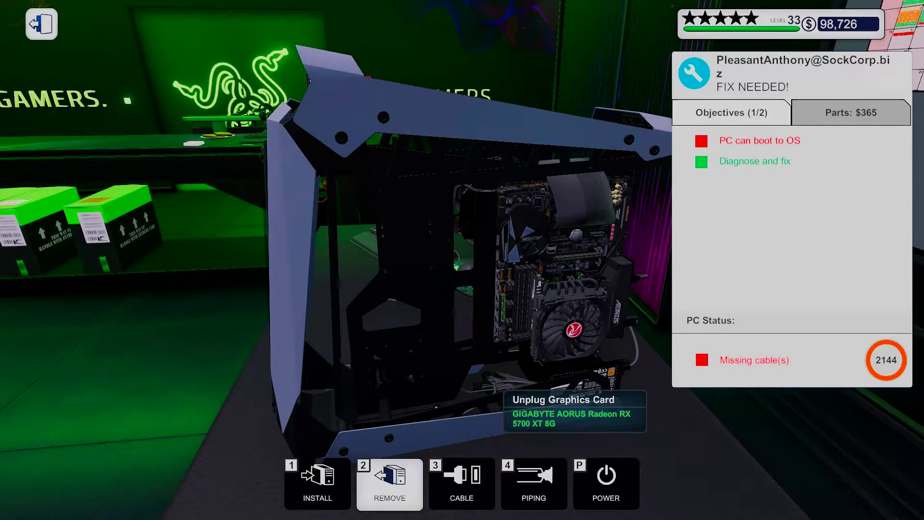
left_click_drag(476, 404, 621, 347)
mouse_move(462, 289)
left_mouse_down()
mouse_move(506, 275)
mouse_move(289, 274)
left_mouse_up()
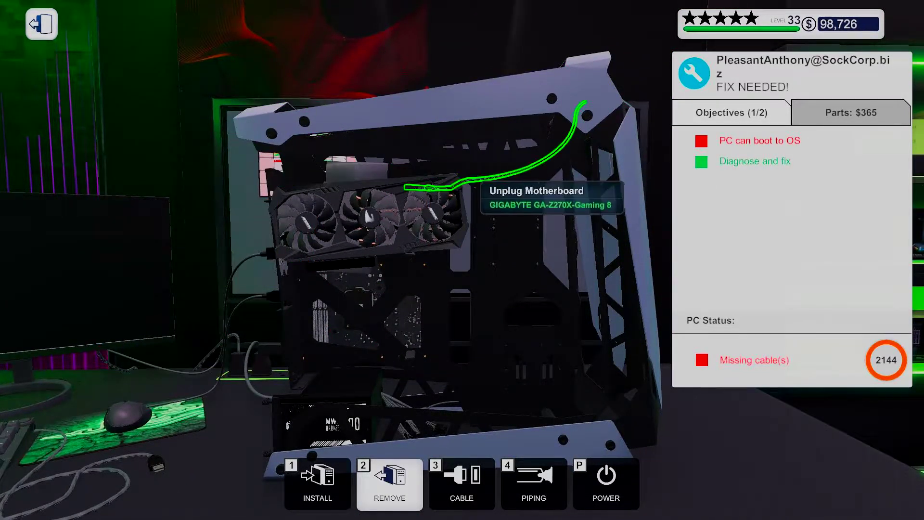
left_click_drag(368, 214, 304, 217)
left_click_drag(463, 288, 361, 274)
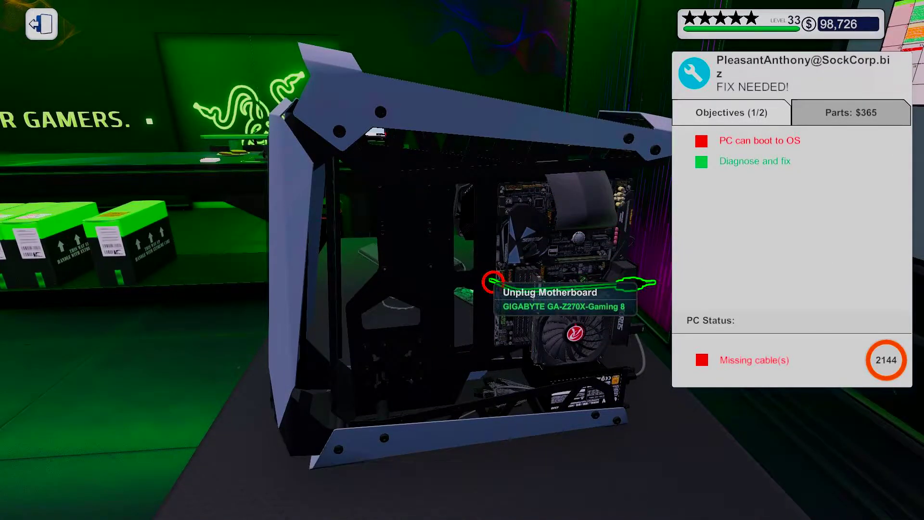
left_click_drag(462, 290, 434, 290)
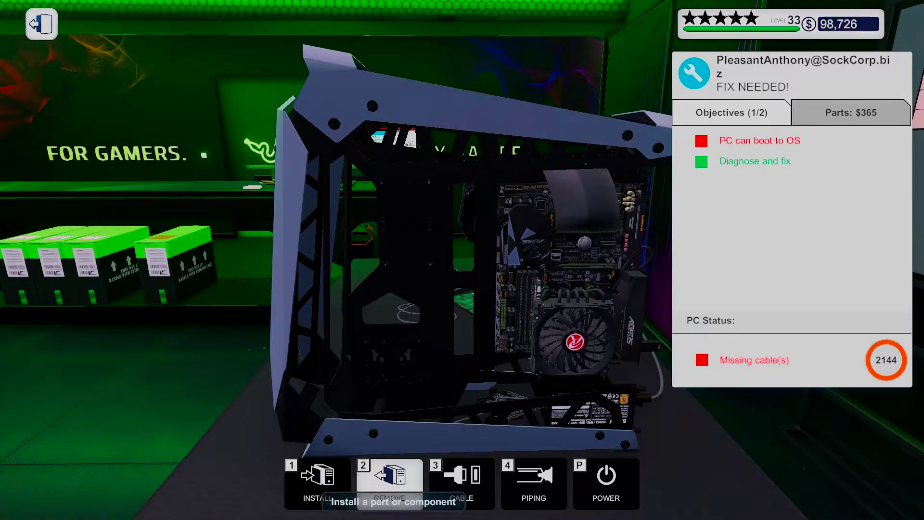
key("1")
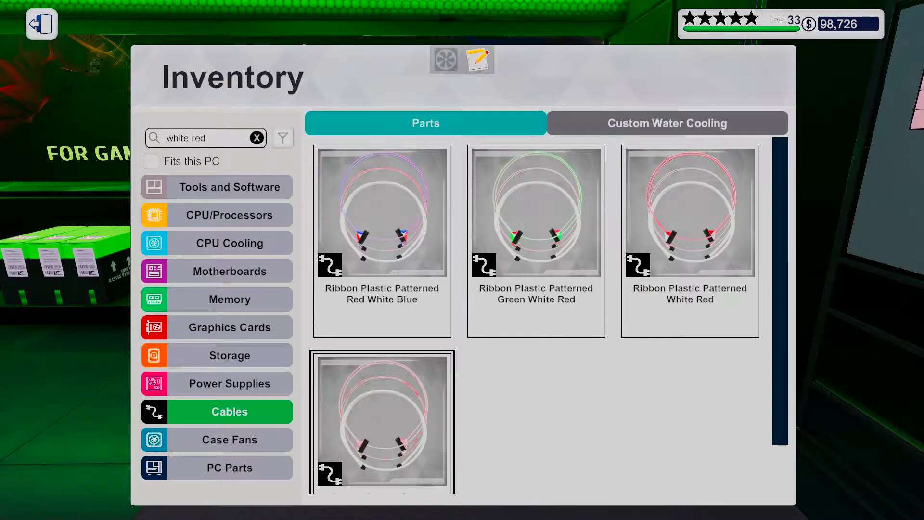
Step: In Cable mode, connect the motherboard, graphics card power and hard drive cables
key("Escape")
key("3")
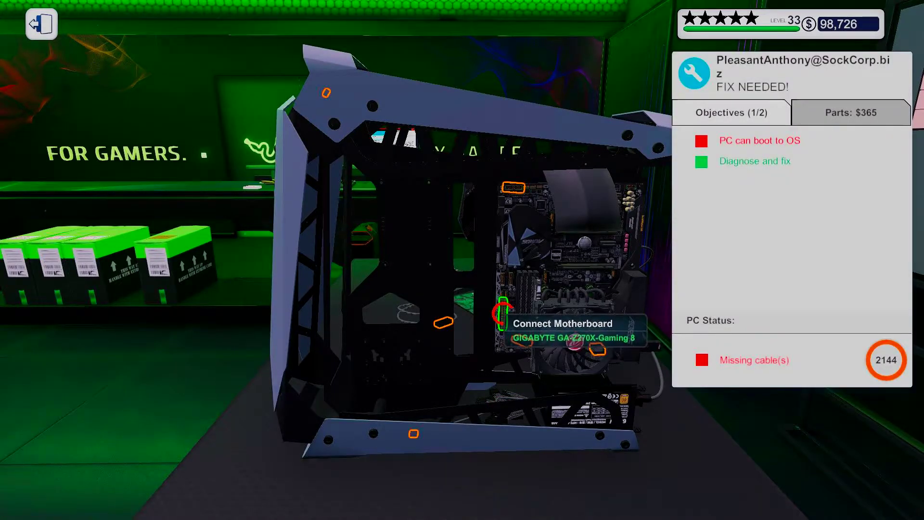
left_click(503, 314)
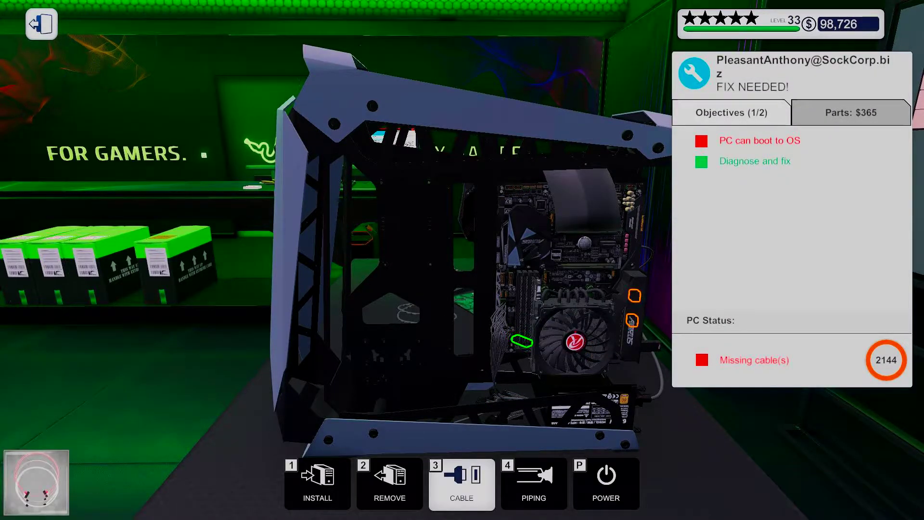
left_click(632, 321)
left_click(615, 372)
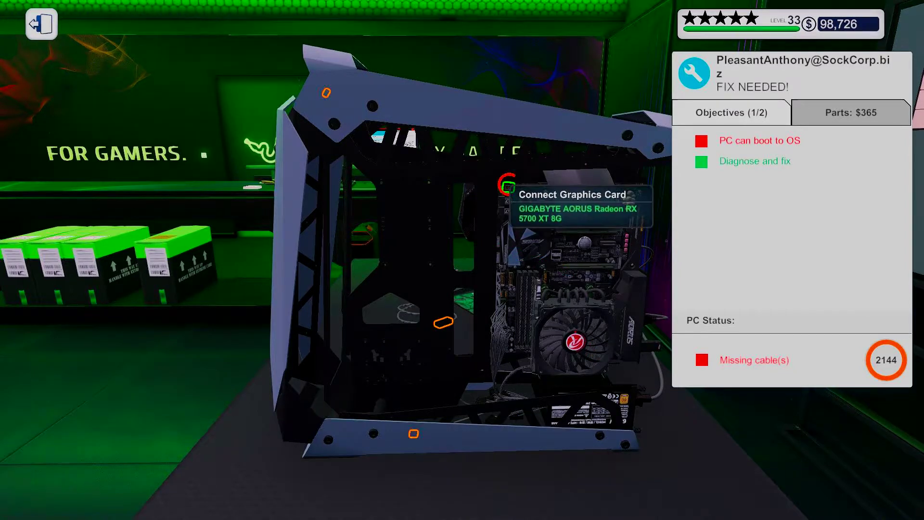
left_click(508, 186)
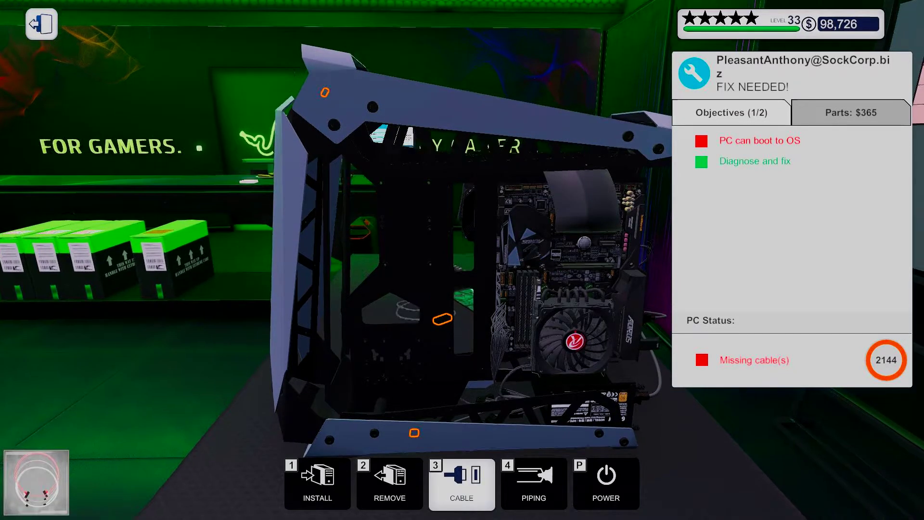
left_click_drag(433, 289, 433, 217)
left_click(428, 407)
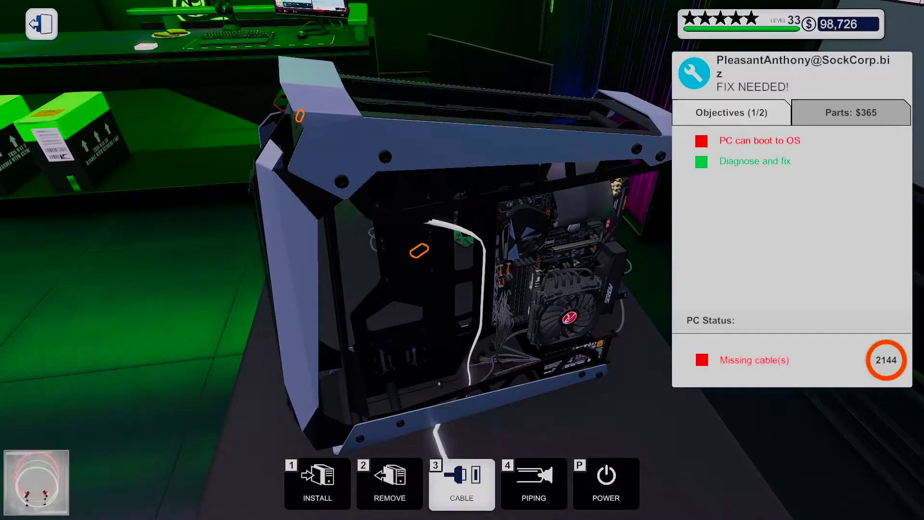
Step: Orbit around the case in Remove mode and check the parts inventory
key("2")
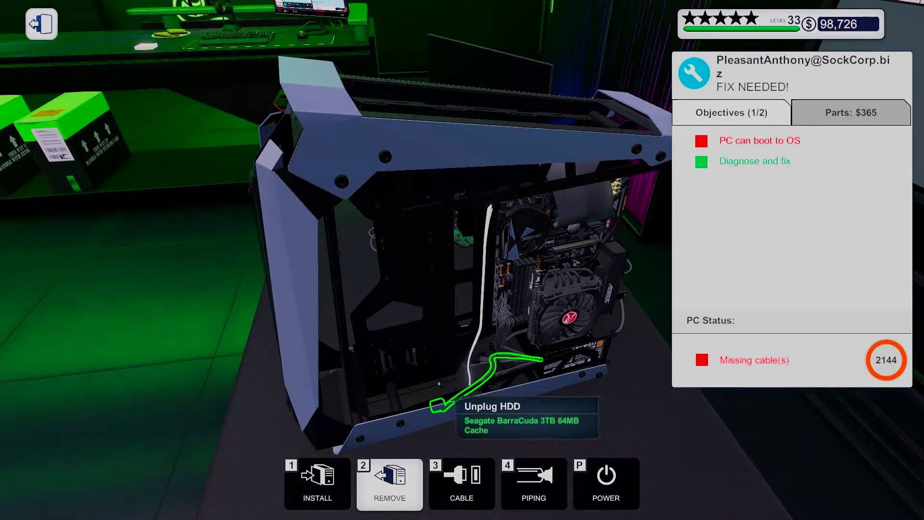
left_click_drag(361, 290, 505, 288)
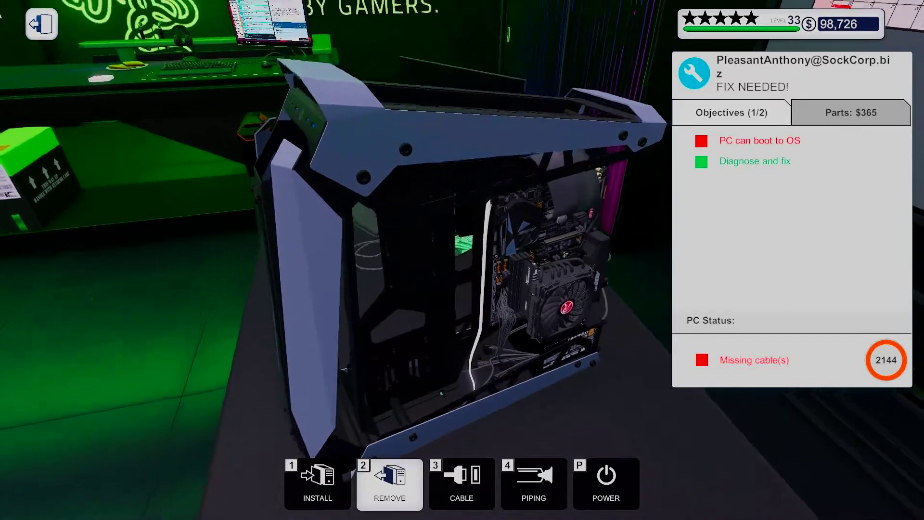
left_click_drag(433, 289, 361, 289)
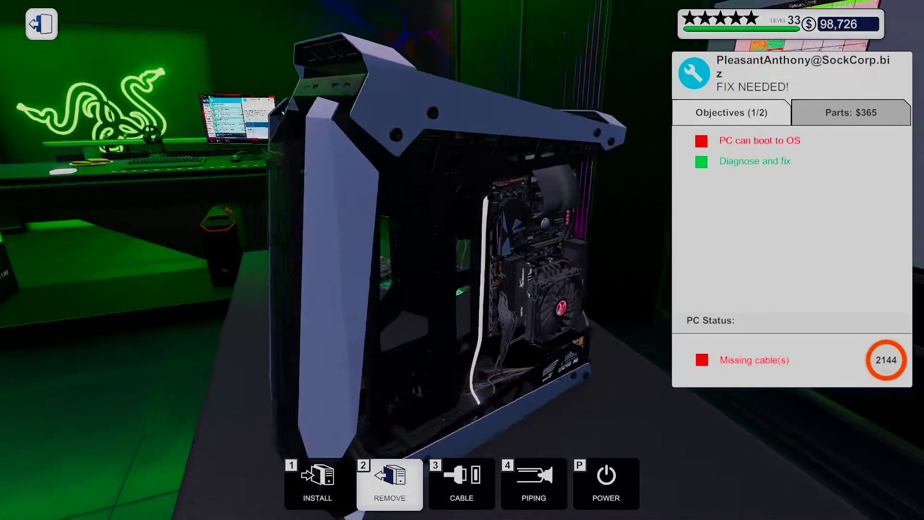
left_click_drag(433, 288, 361, 289)
key("1")
left_click(317, 483)
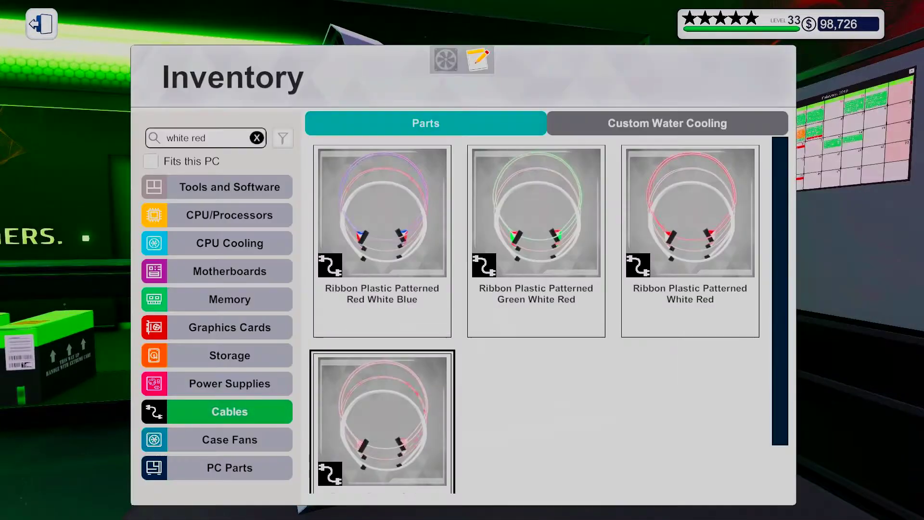
key("Escape")
Step: Plug in the lower connector, the graphics card cables and the last missing cable
left_click(461, 483)
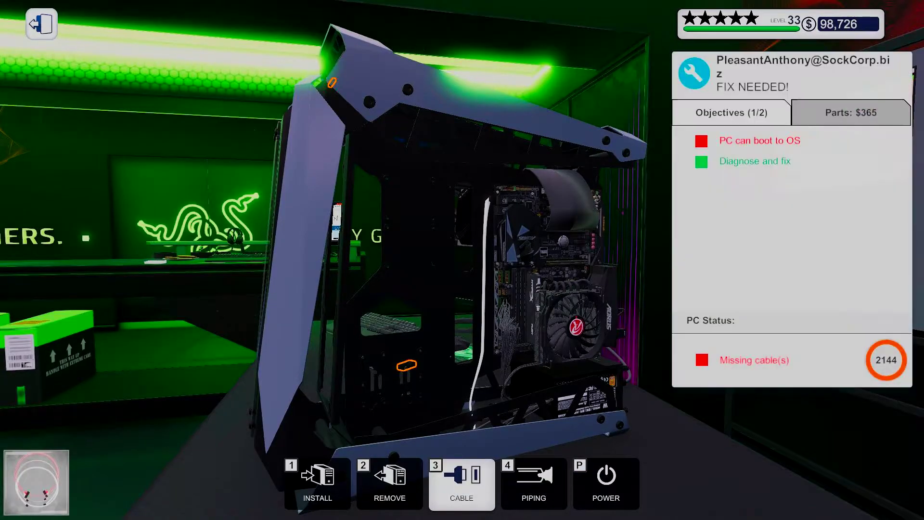
left_click(406, 366)
left_click(602, 289)
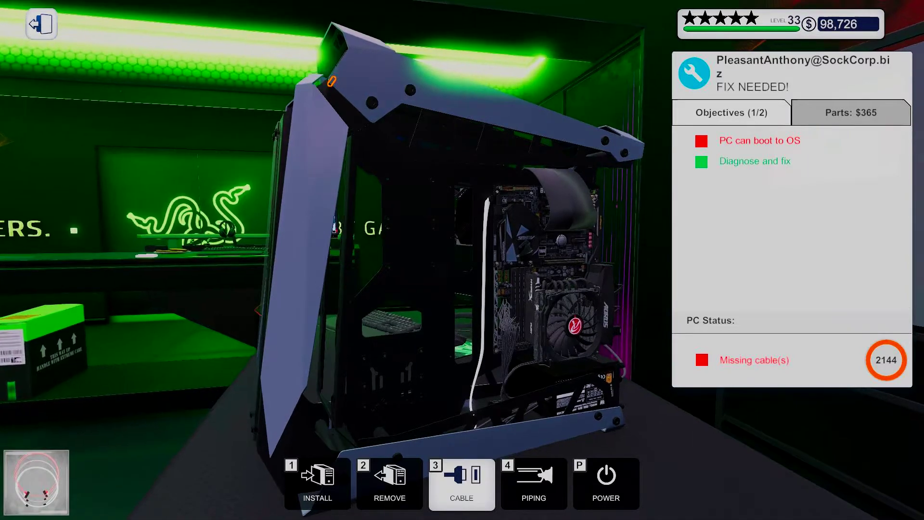
left_click_drag(361, 253, 404, 239)
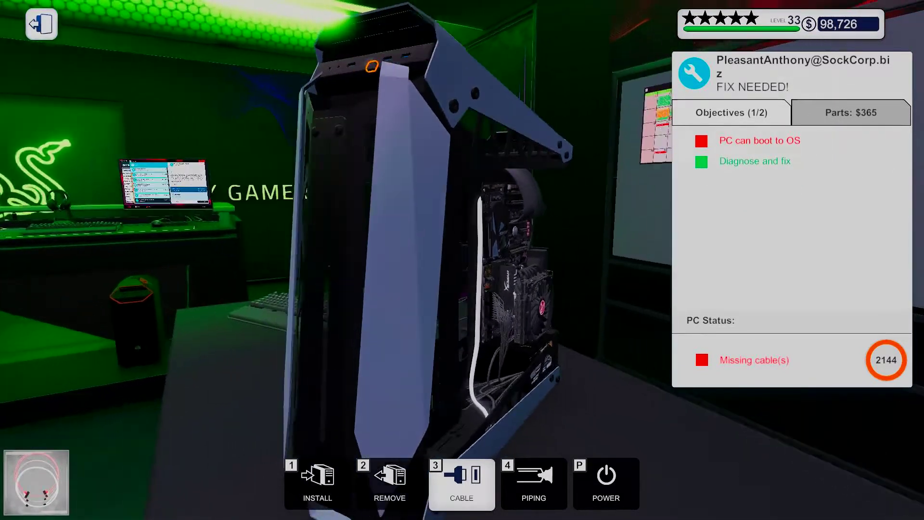
left_click_drag(462, 252, 365, 242)
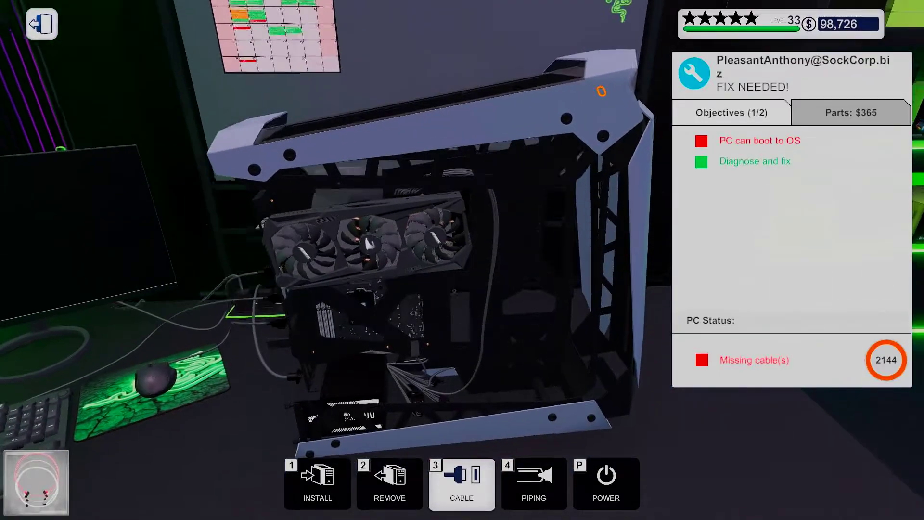
left_click(603, 91)
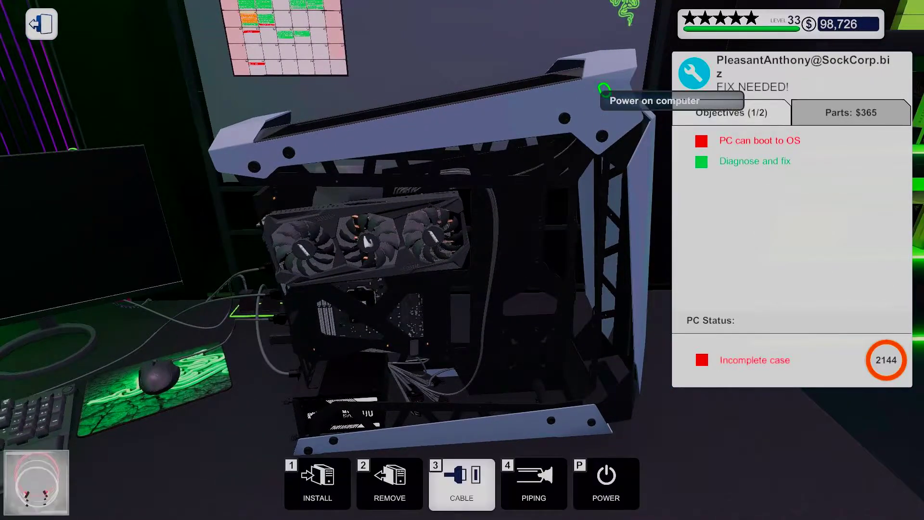
left_click_drag(462, 253, 326, 253)
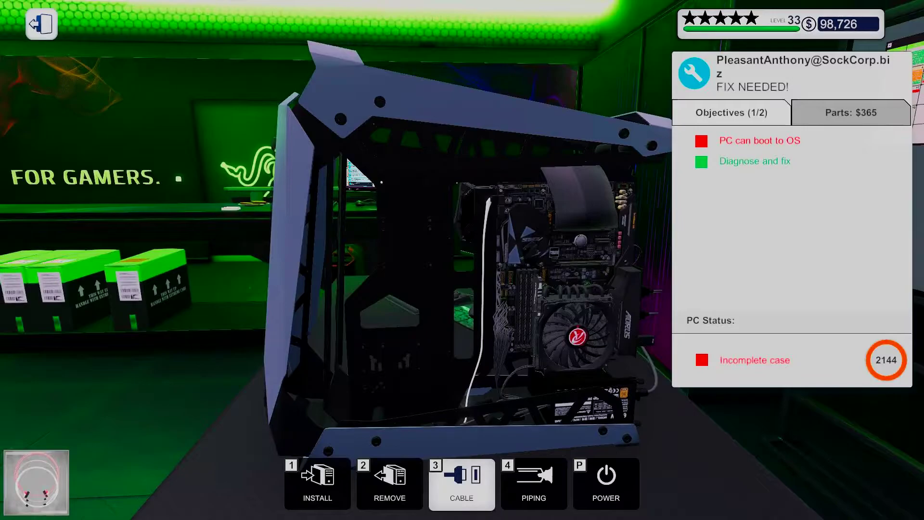
key("i")
Step: Clear the PC Parts search and install the first side panel on the case
left_click(229, 467)
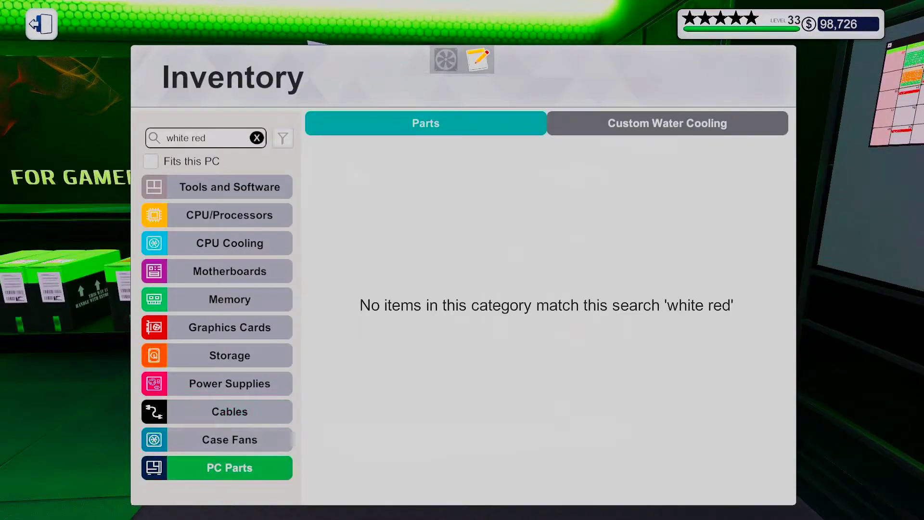
left_click(257, 138)
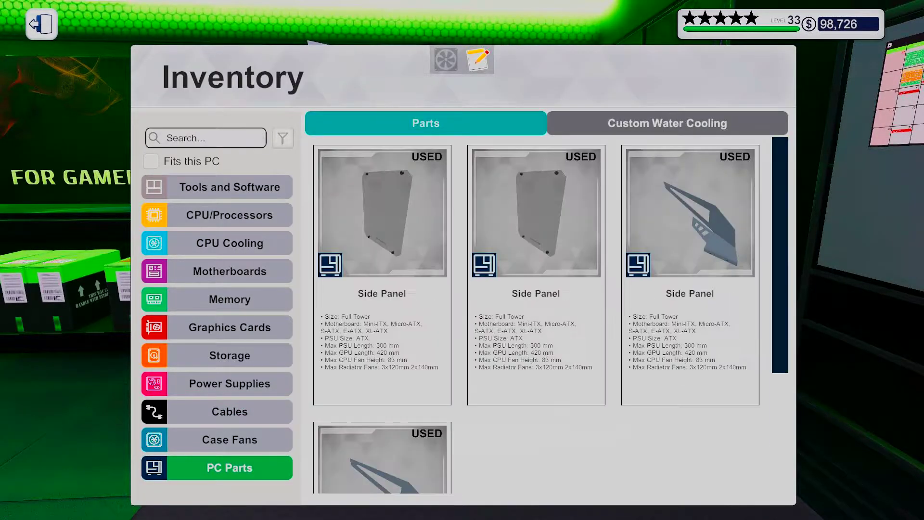
left_click(382, 217)
right_click(545, 163)
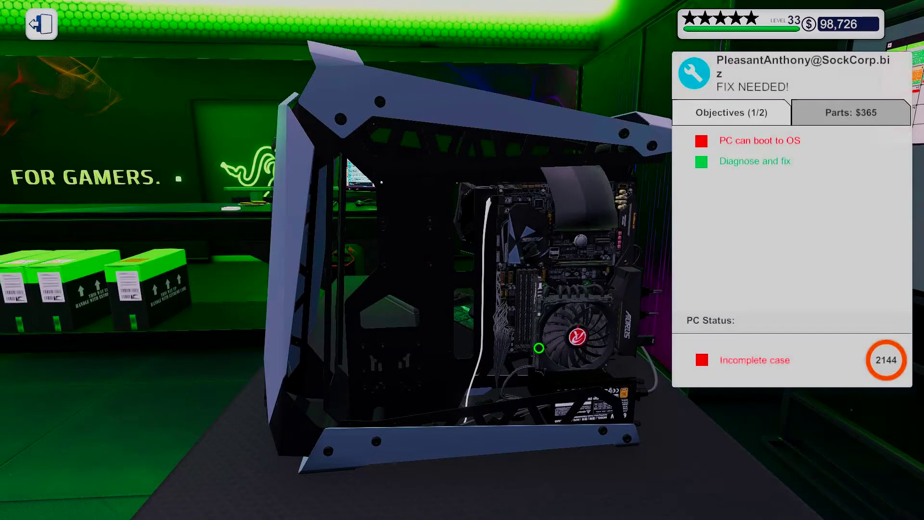
left_click(317, 477)
left_click(382, 274)
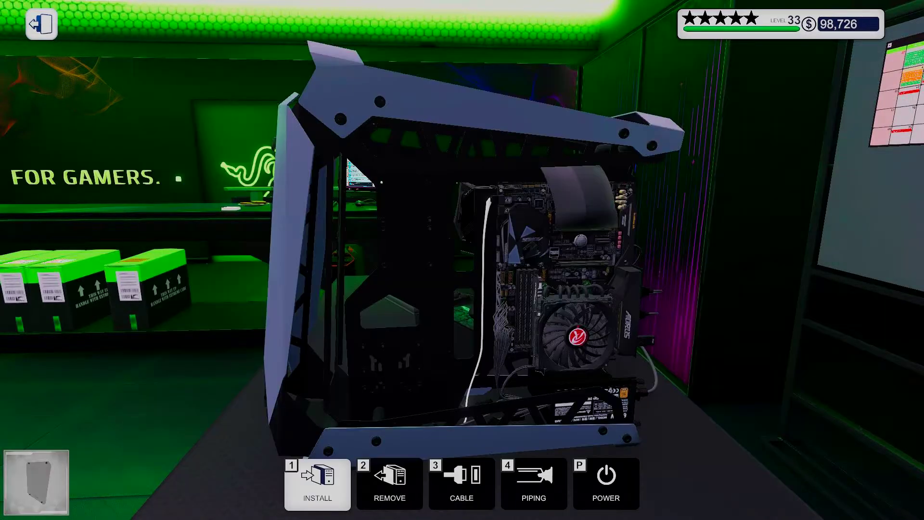
left_click(477, 249)
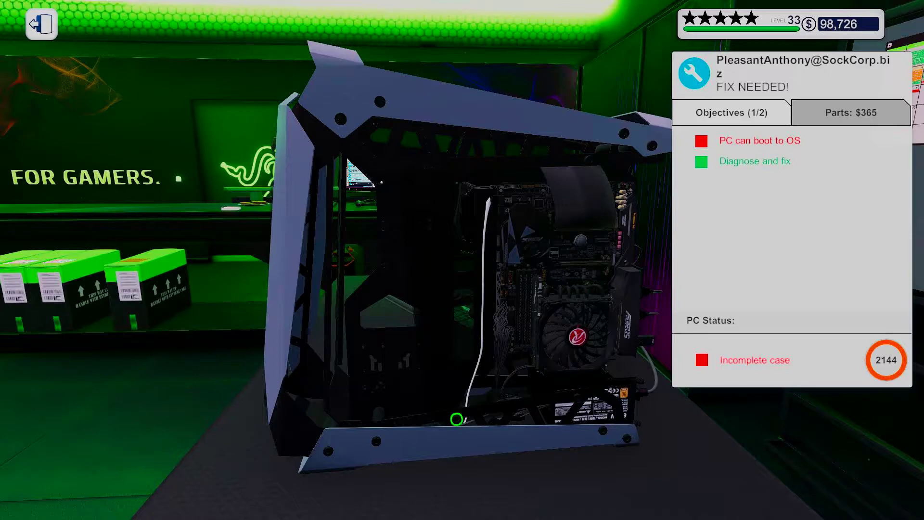
Step: Install the remaining two side panels on the case
right_click(457, 419)
left_click(390, 477)
left_click(382, 217)
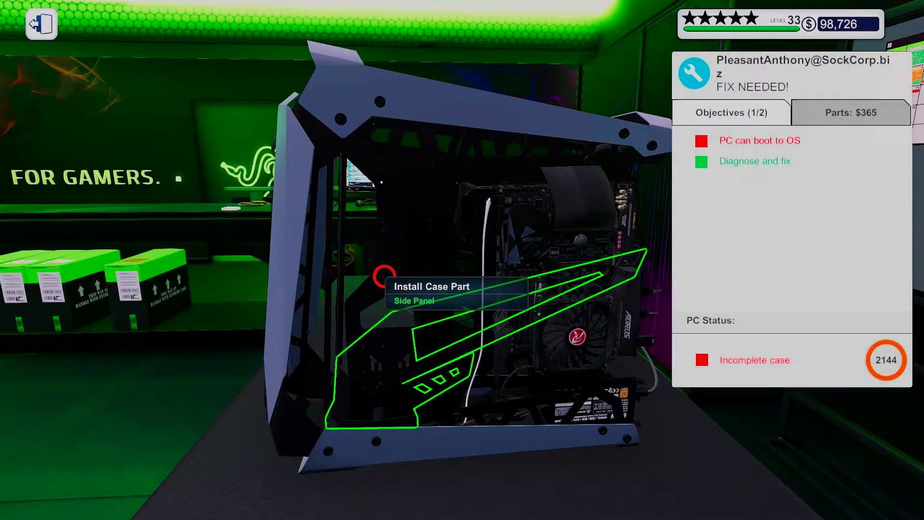
left_click(385, 276)
right_click(373, 424)
left_click(318, 476)
left_click(382, 217)
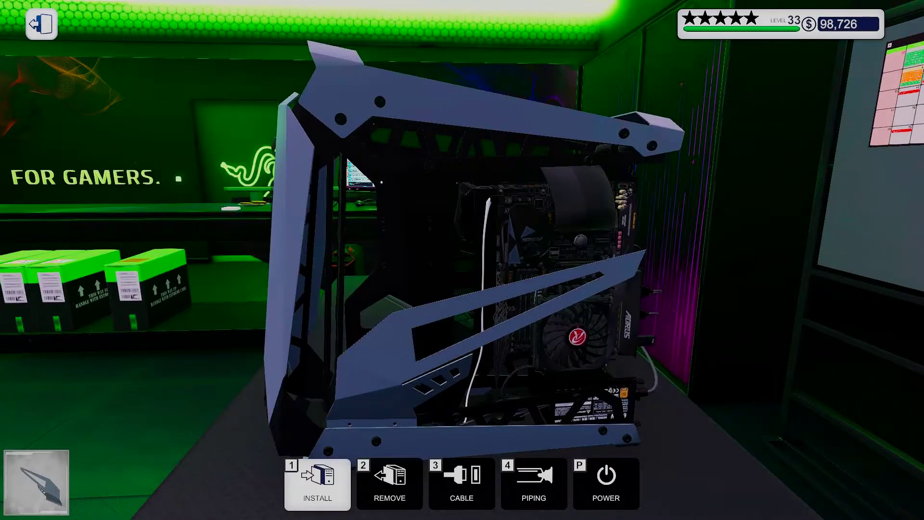
left_click_drag(462, 260, 289, 261)
left_click(419, 346)
key("2")
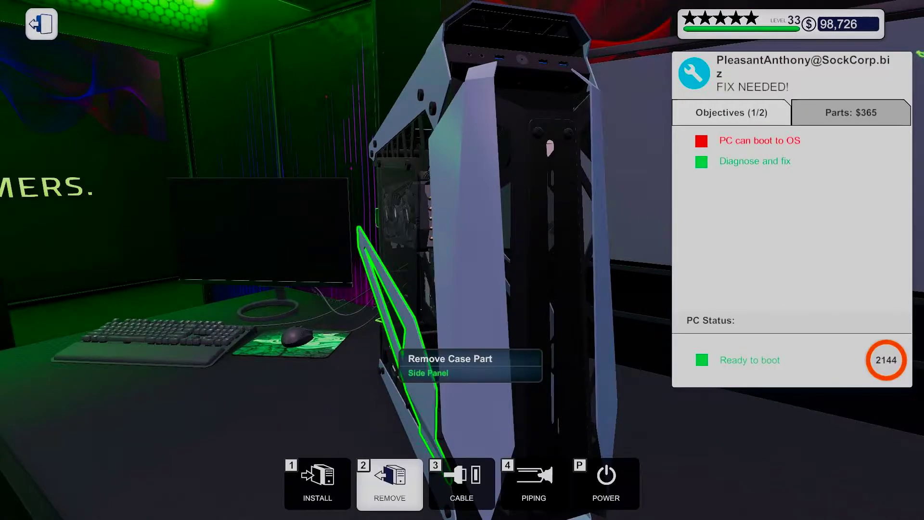
Step: Enter the BIOS and set the CPU ratio to x45 with 1.50 V
key("Escape")
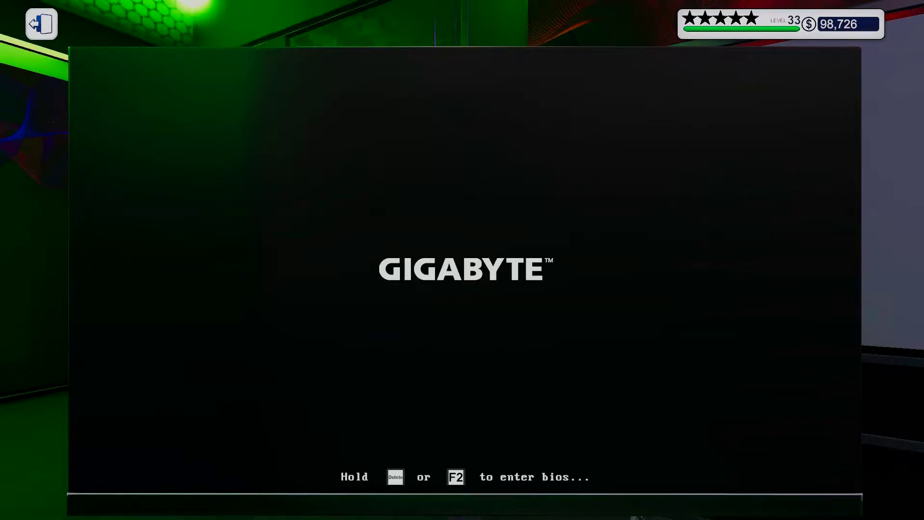
key("Delete")
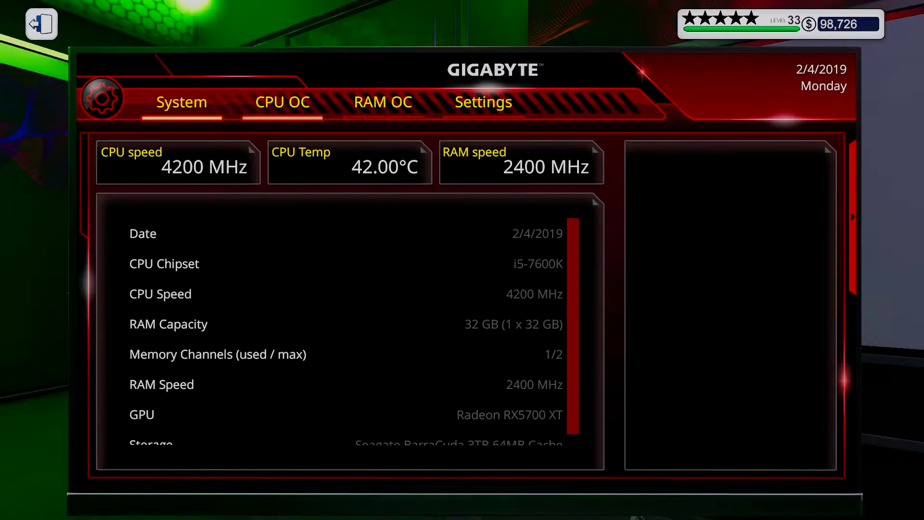
key("Right")
key("Down")
key("Down")
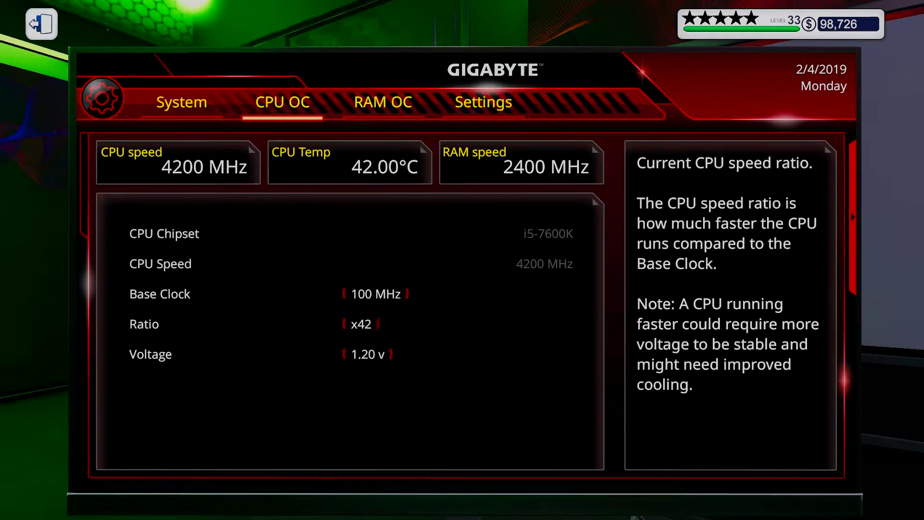
key("Right")
key("Down")
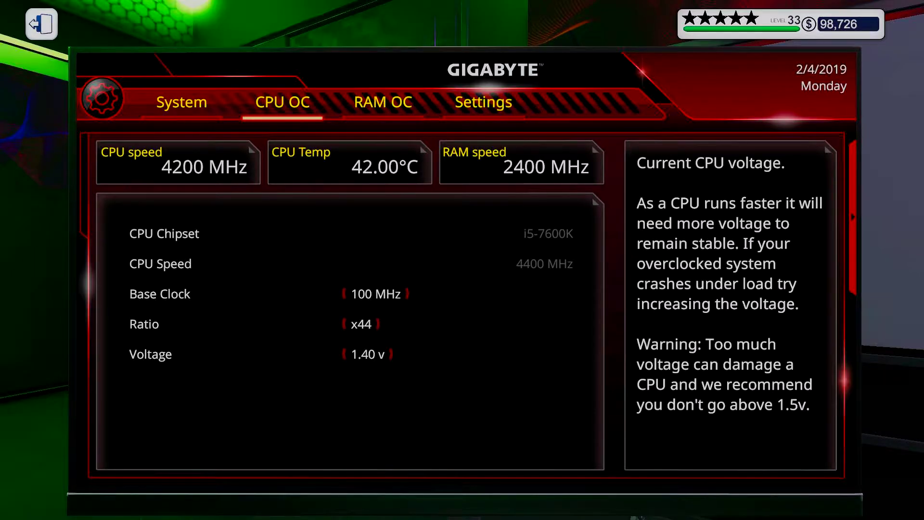
key("Up")
key("Right")
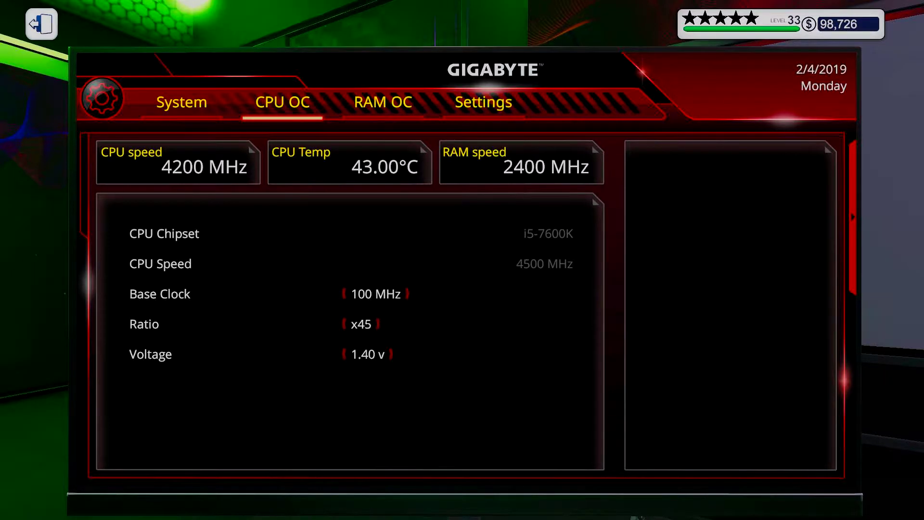
key("Down")
key("Up")
key("Up")
key("Up")
Step: Turn XMP on for the memory and apply the BIOS changes with a restart
key("Right")
key("Down")
key("Right")
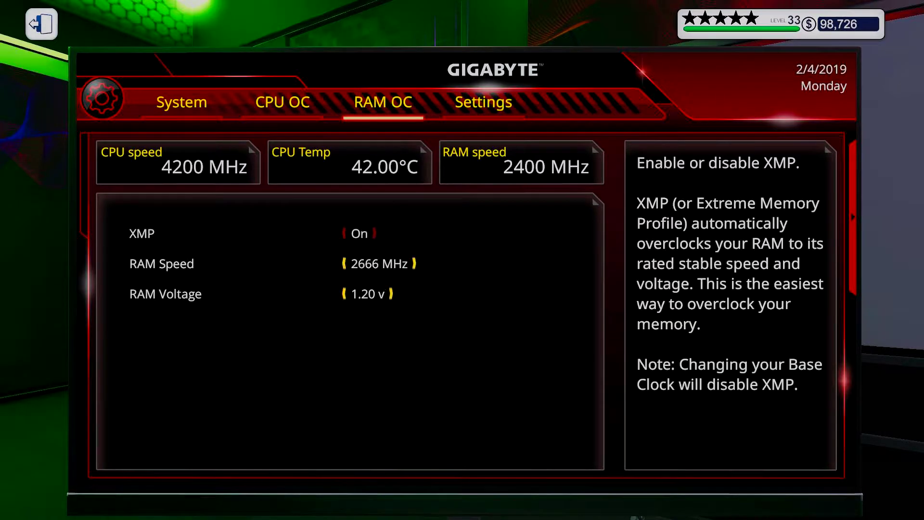
key("Up")
key("Right")
key("Down")
key("Down")
key("Up")
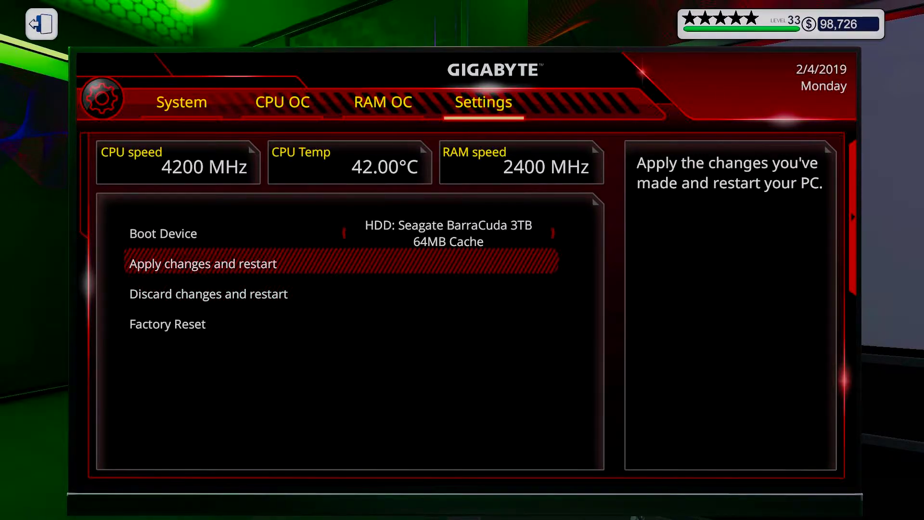
key("Return")
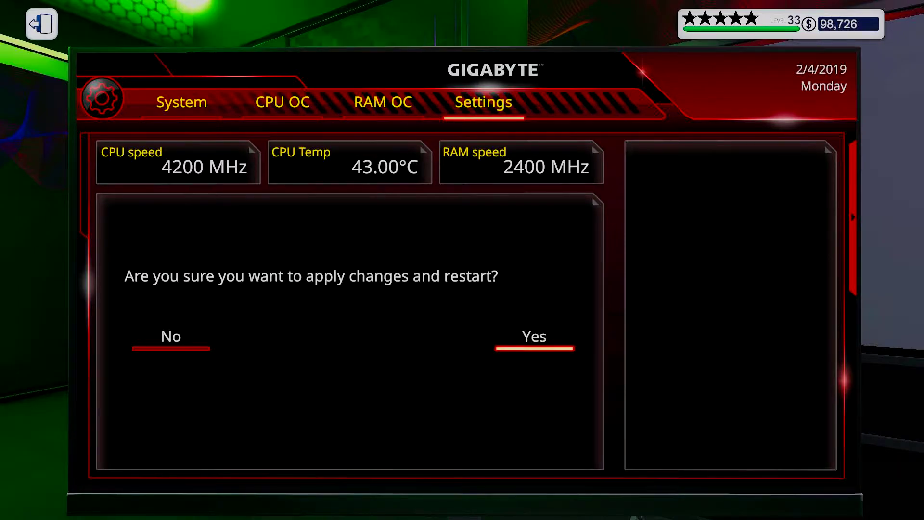
key("Return")
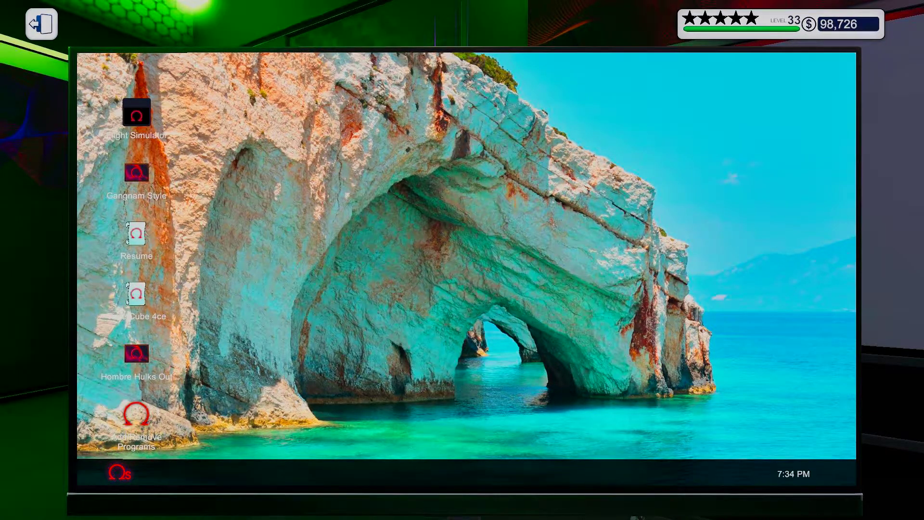
Step: Install System Info and 3DMark Advanced Edition from Add/Remove Programs, skipping the restart
double_click(136, 416)
left_click(310, 151)
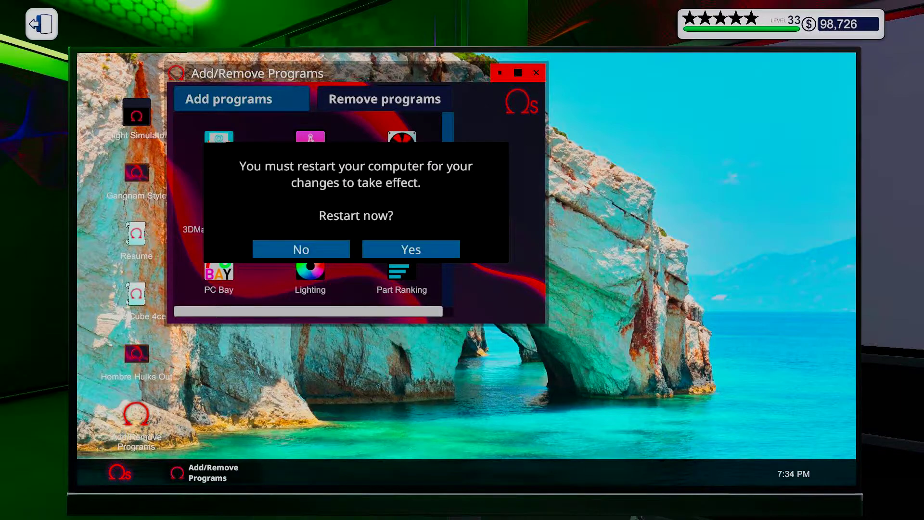
left_click(305, 245)
left_click(402, 148)
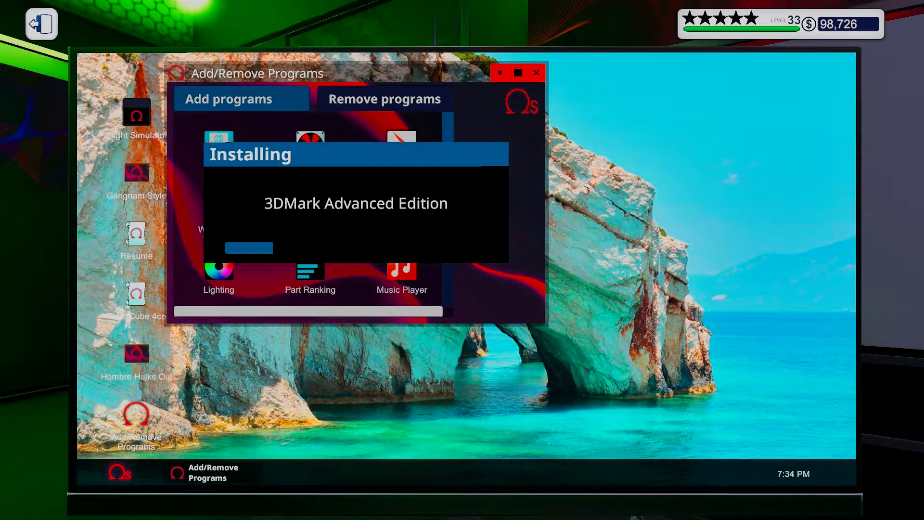
key("Escape")
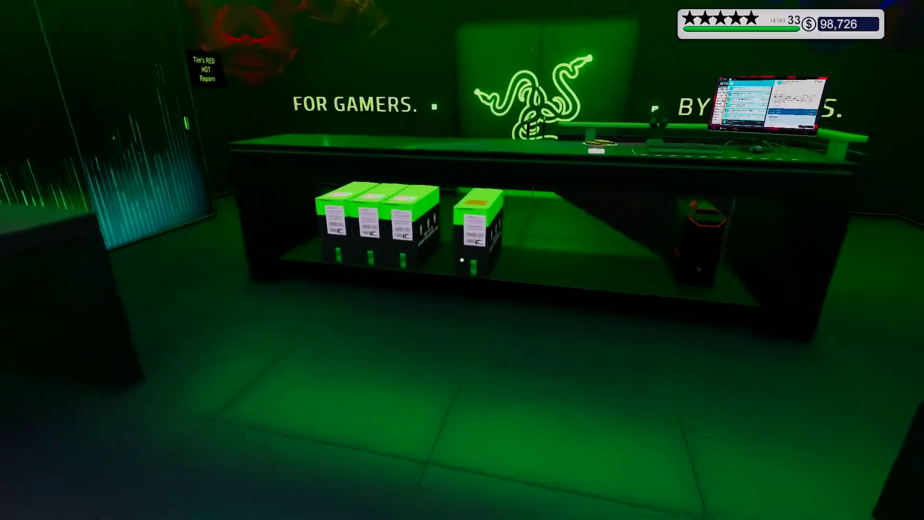
Step: Place the boxed PC on the desk, install Lighting without restarting, and open the white case
left_click(462, 261)
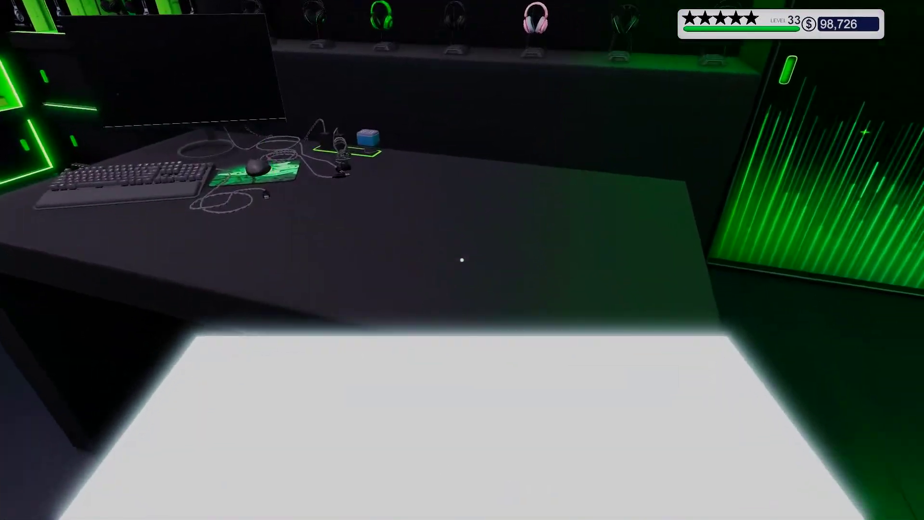
left_click(462, 260)
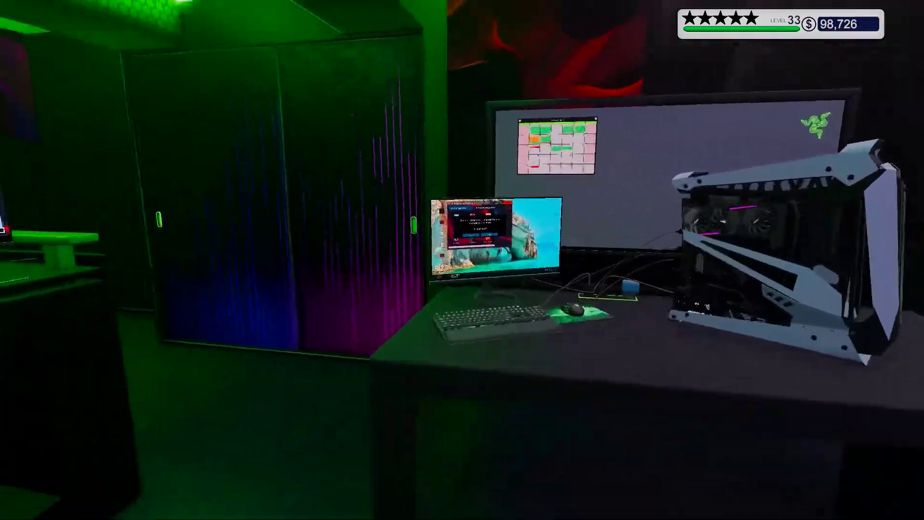
left_click(463, 260)
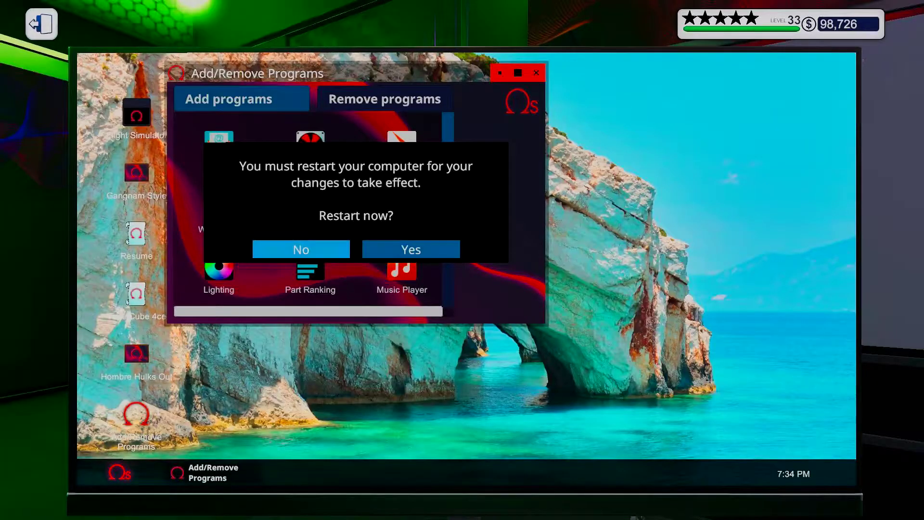
left_click(301, 249)
left_click(401, 209)
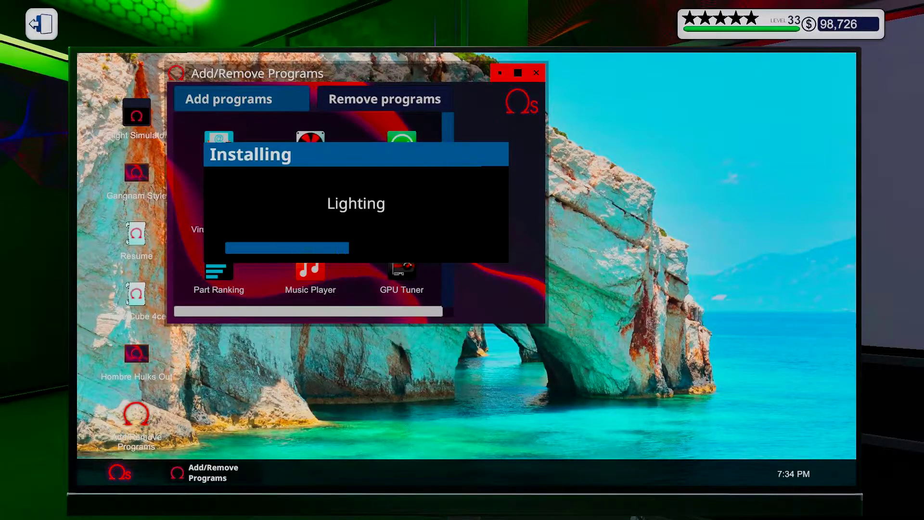
key("Escape")
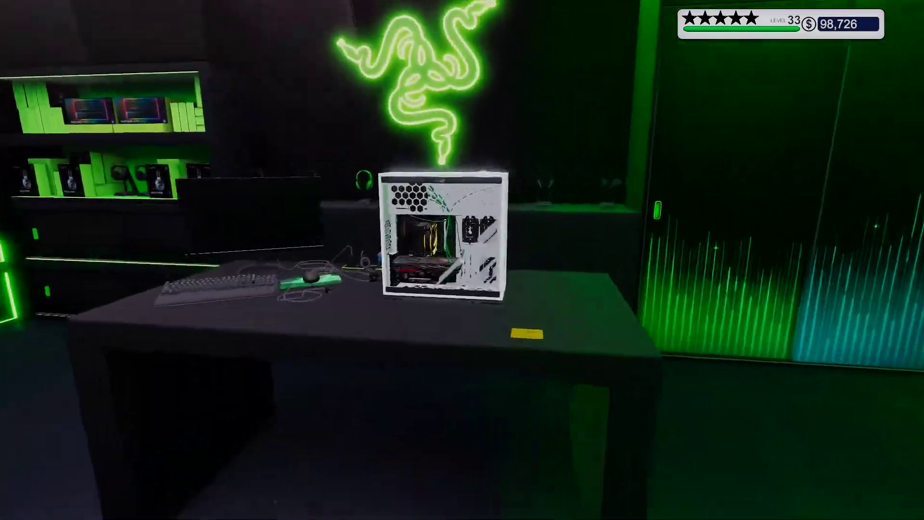
left_click(462, 260)
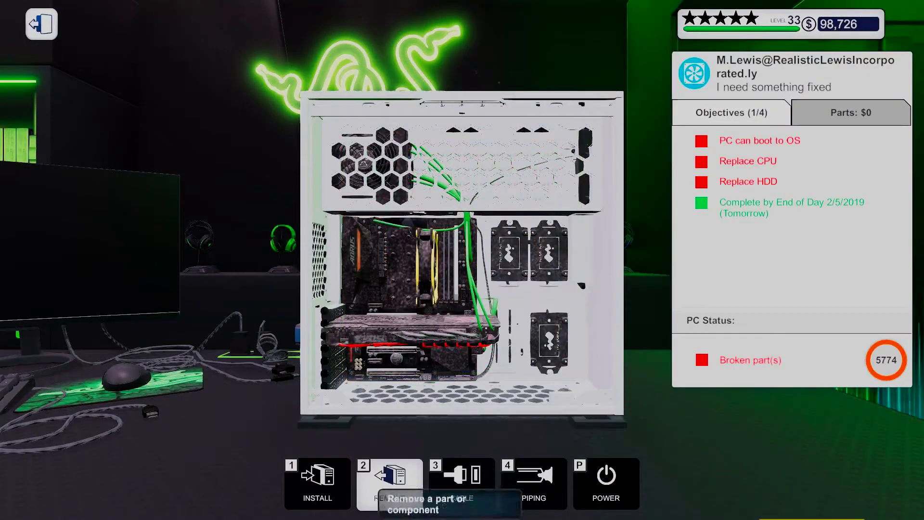
Step: Blow dust off the motherboard, graphics card, memory area and drive brackets with compressed air
key("1")
left_click(536, 274)
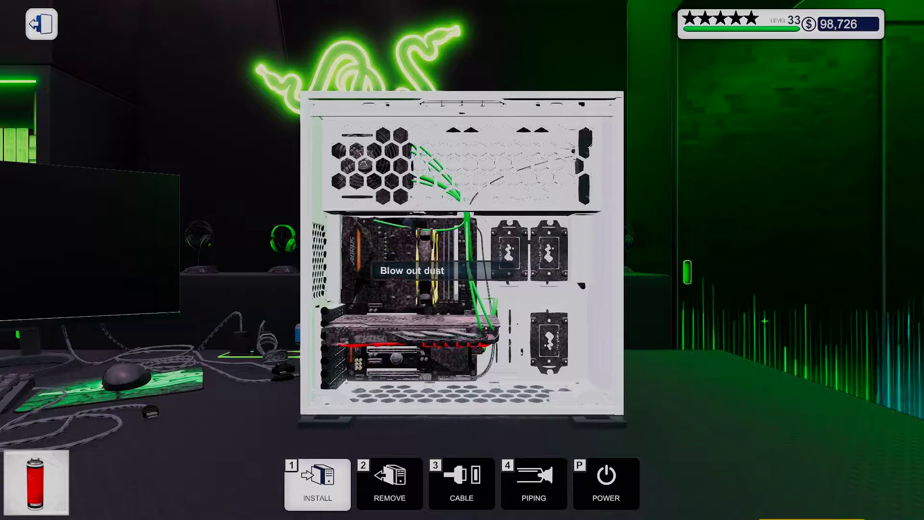
key("Tab")
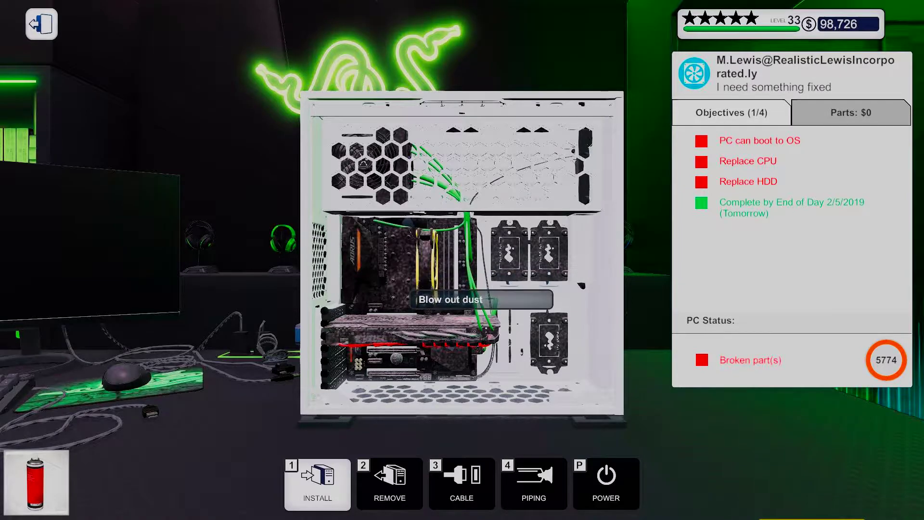
left_click(447, 300)
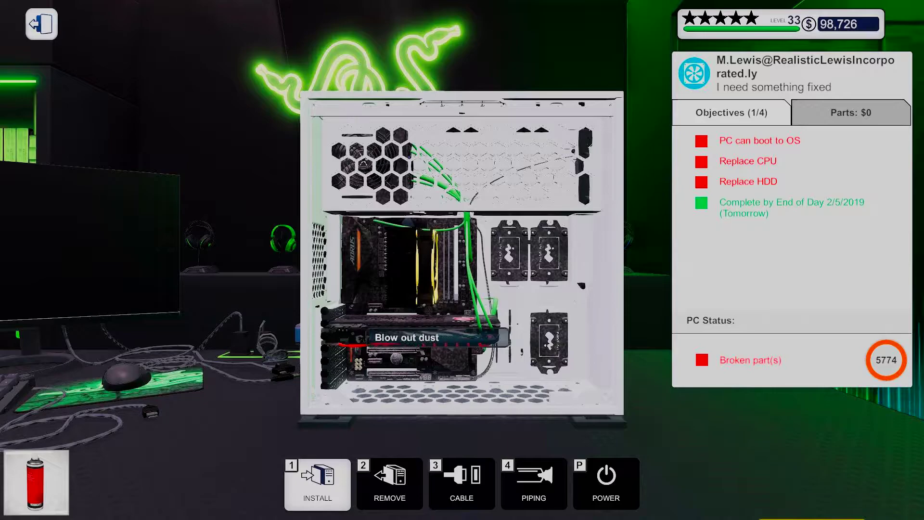
left_click(406, 337)
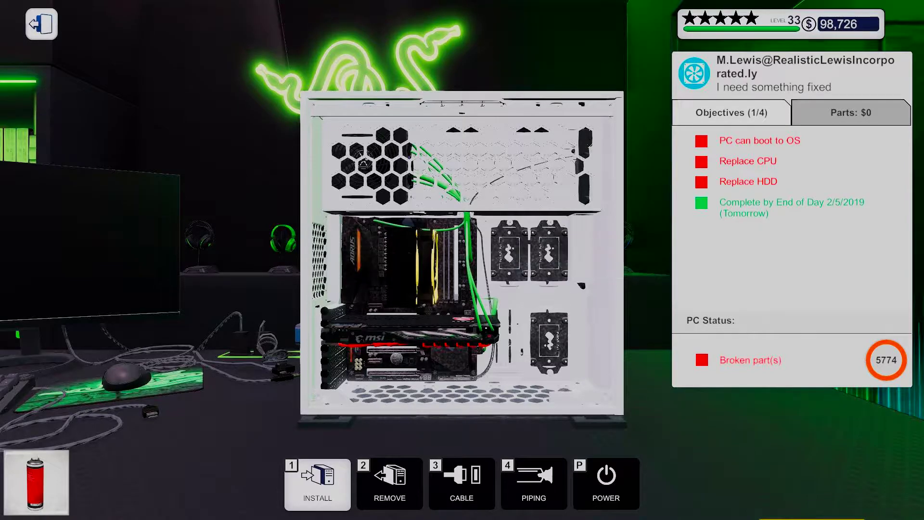
left_click(455, 273)
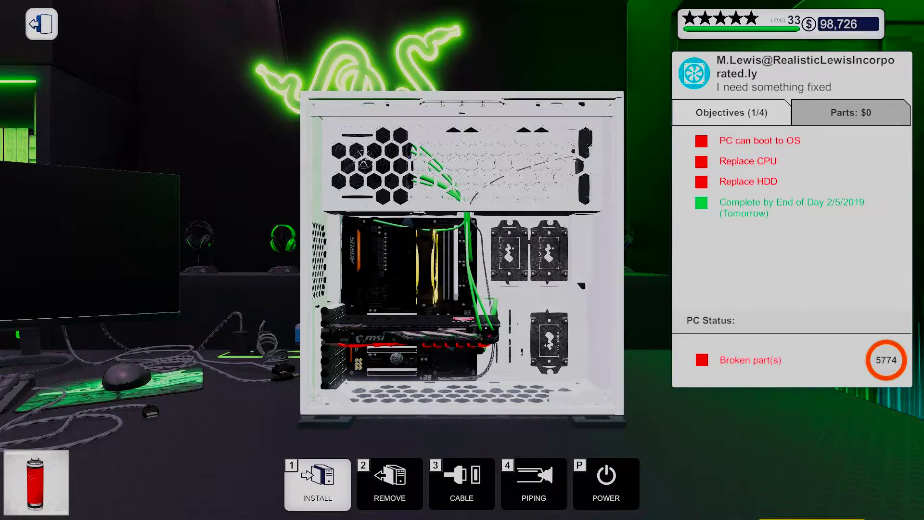
left_click(580, 285)
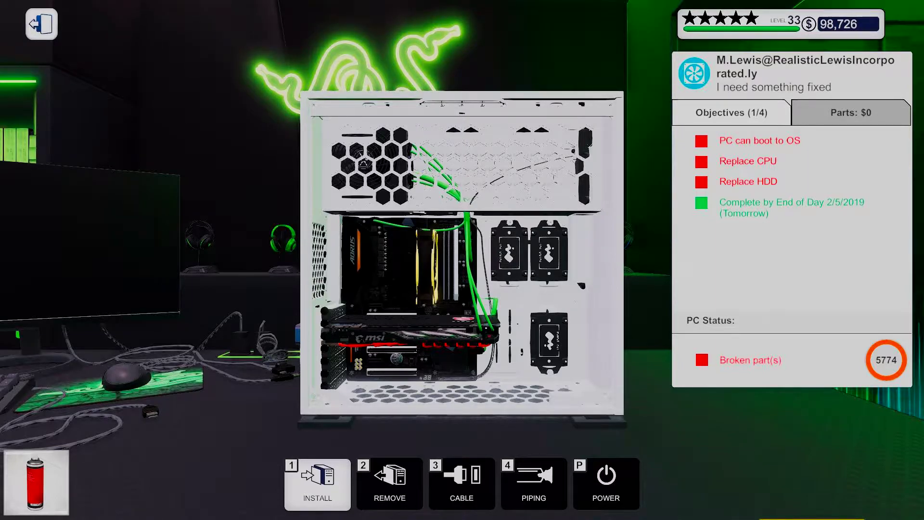
mouse_move(463, 260)
left_mouse_down()
mouse_move(505, 261)
mouse_move(440, 260)
left_mouse_up()
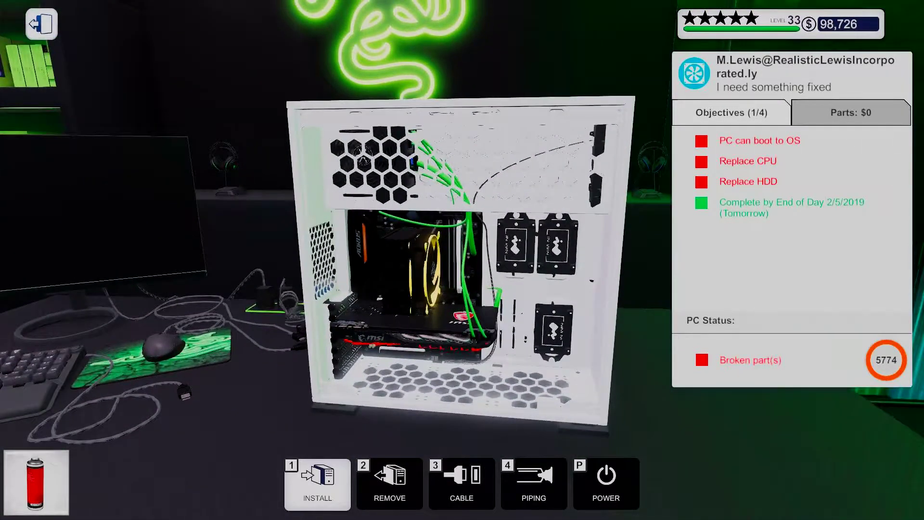
Step: Install GPU Tuner on the bench computer, declining the restart
key("Escape")
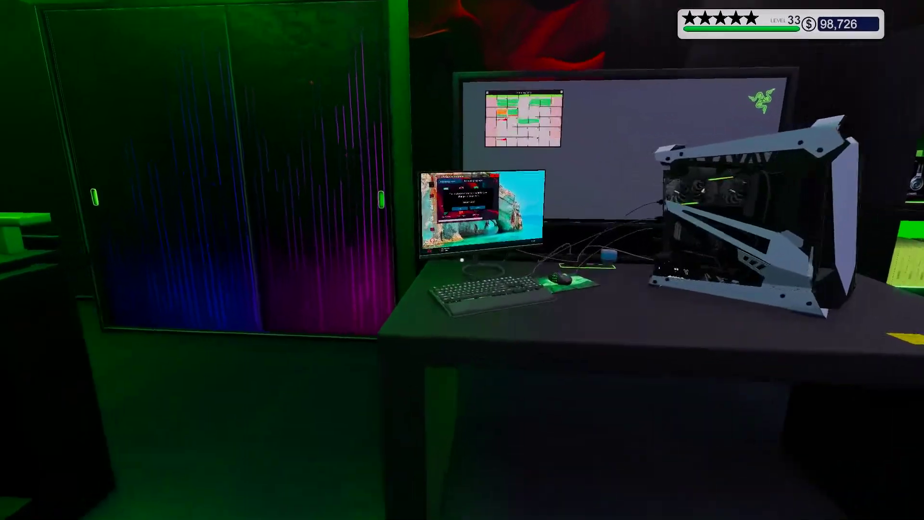
left_click(483, 209)
key("Left")
key("Return")
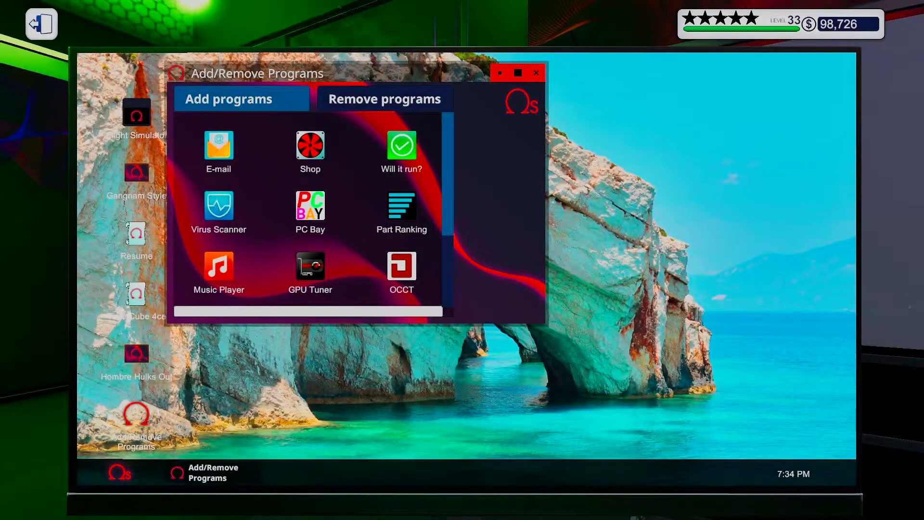
key("Return")
key("Escape")
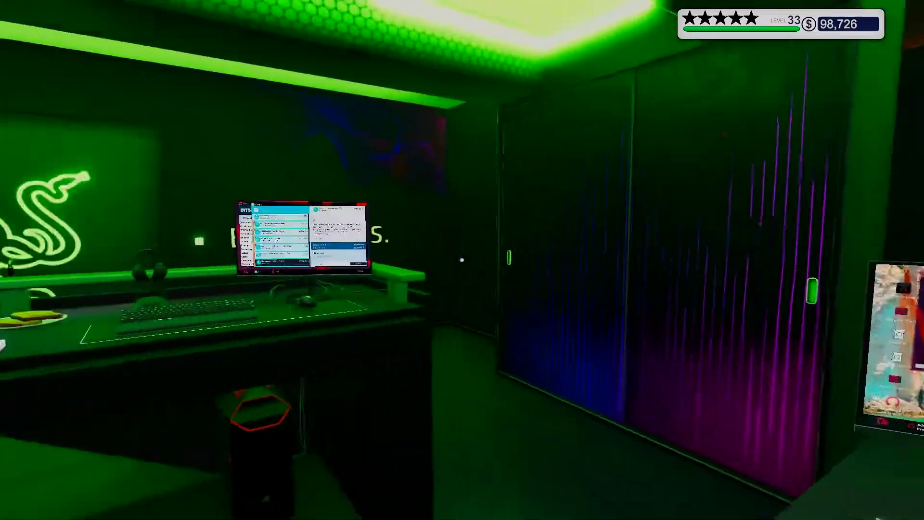
Step: Reread the CPU and HDD repair e-mail, then go back to the white PC
key("w")
left_click(462, 260)
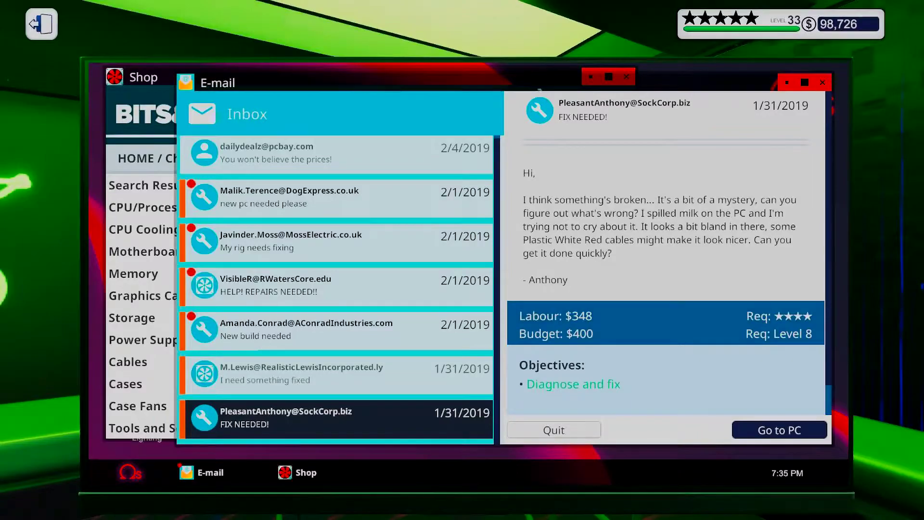
key("Up")
scroll(664, 290, "down", 3)
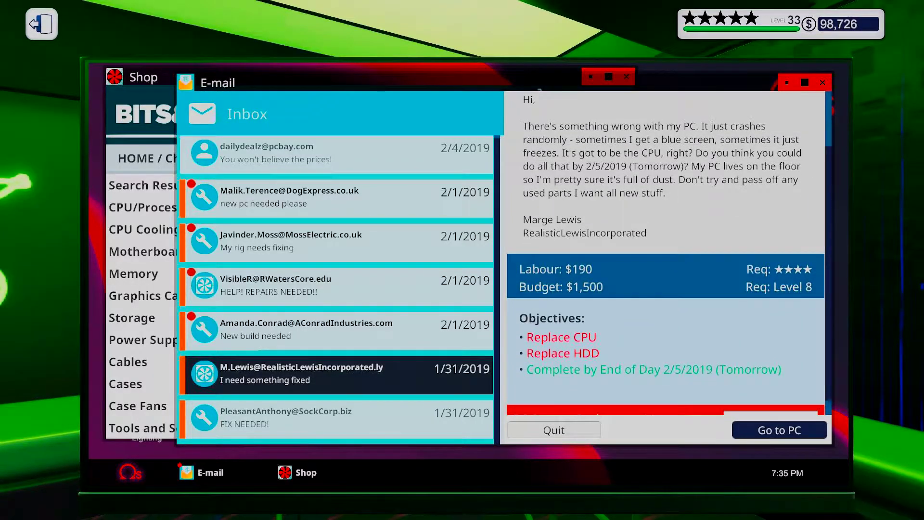
key("Escape")
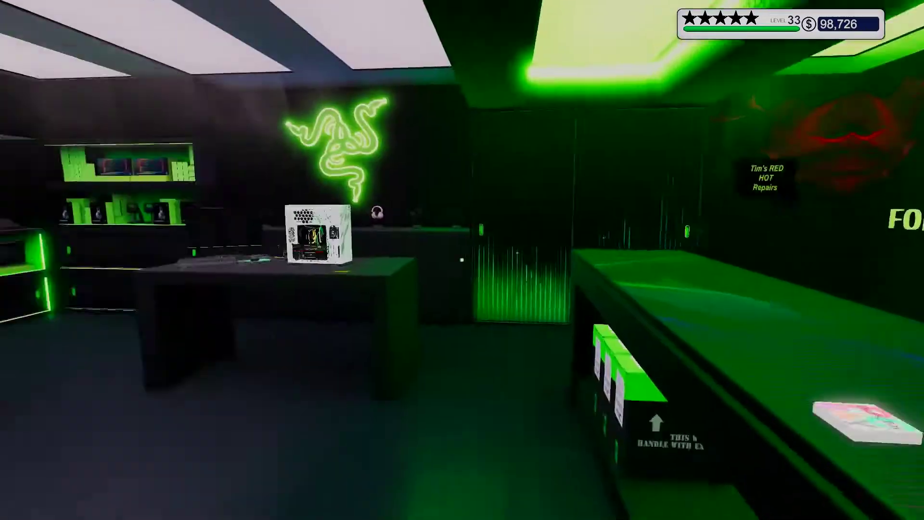
key("w")
left_click(508, 213)
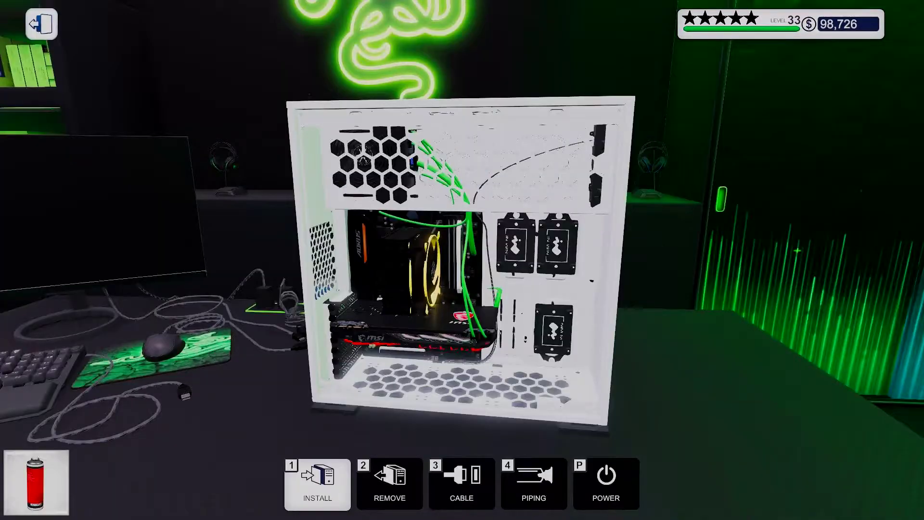
Step: Unplug motherboard power and remove the air cooler and Ryzen 9 3900XT CPU
left_click(390, 482)
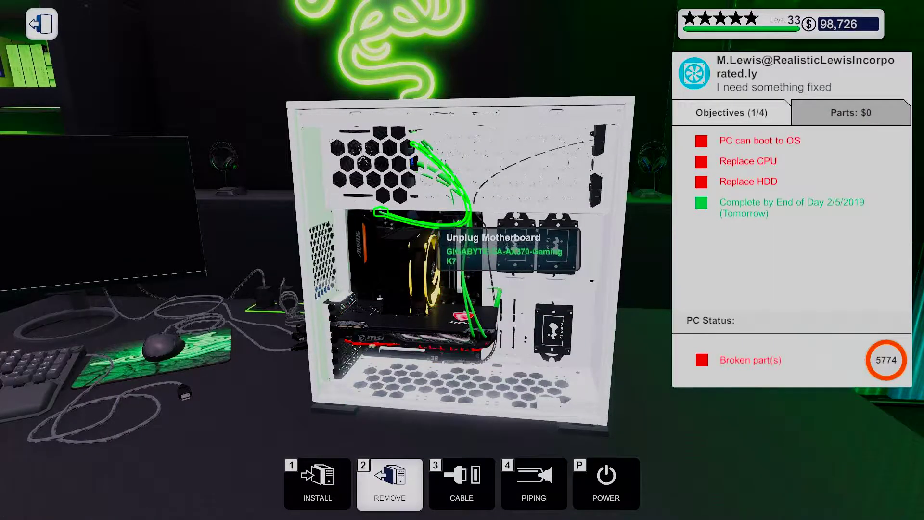
left_click(439, 225)
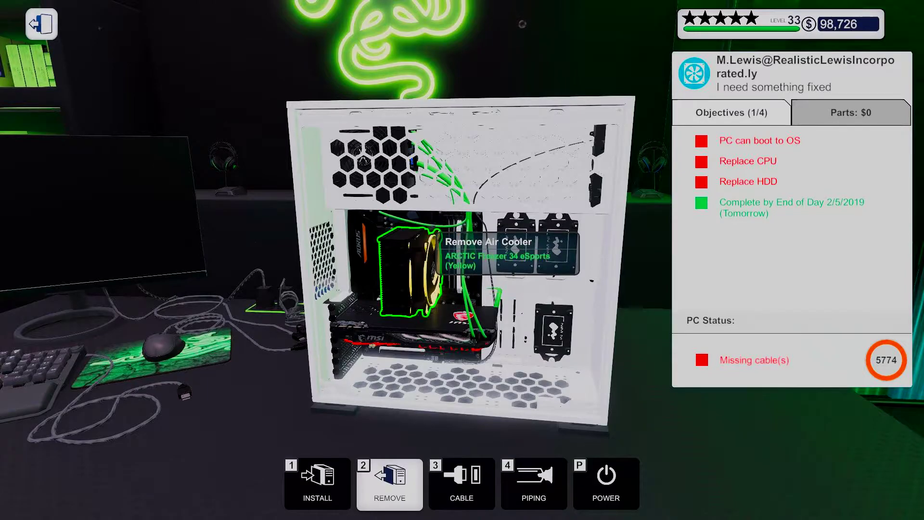
left_click(420, 254)
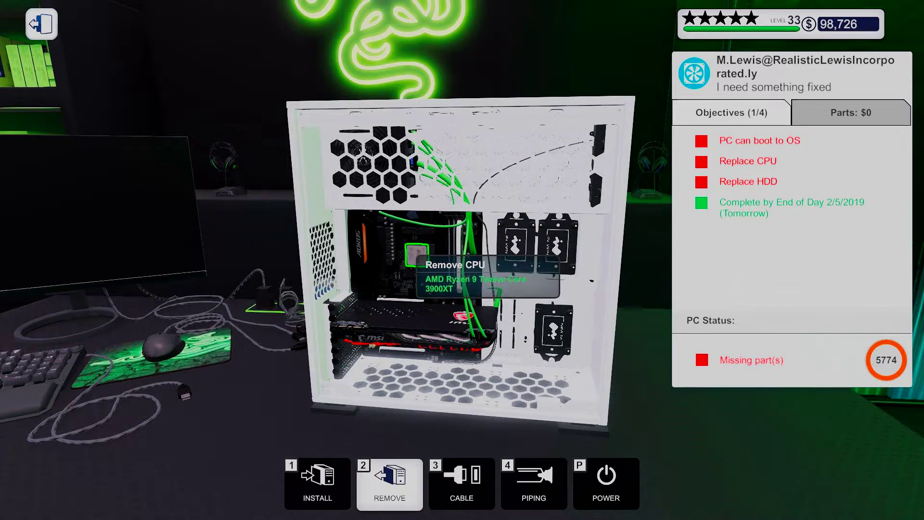
left_click(417, 254)
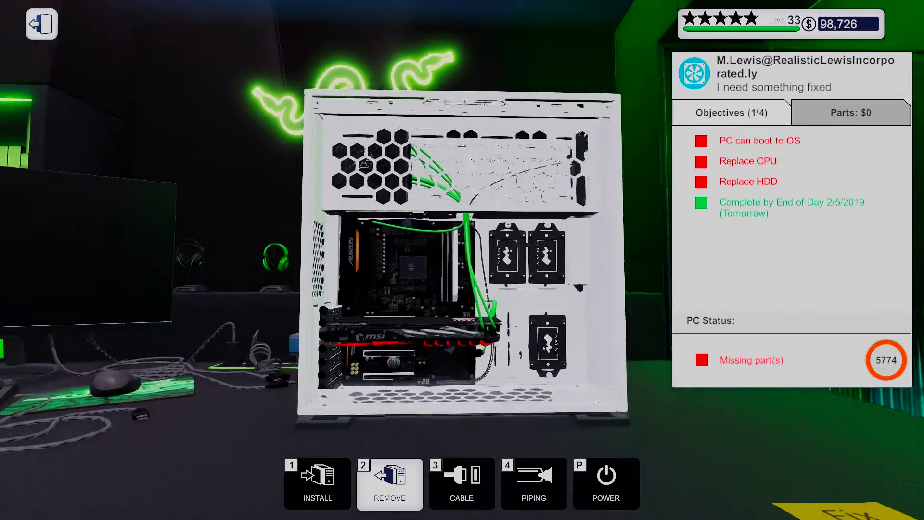
Step: Take off the side panel, then unplug and remove the Seagate 2TB hard drive
left_click_drag(463, 260, 217, 260)
left_click(404, 317)
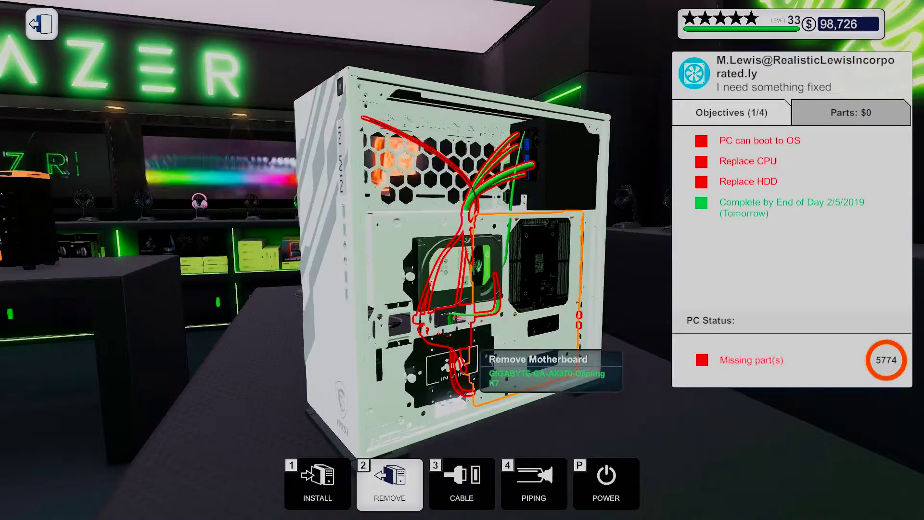
left_click_drag(506, 289, 361, 289)
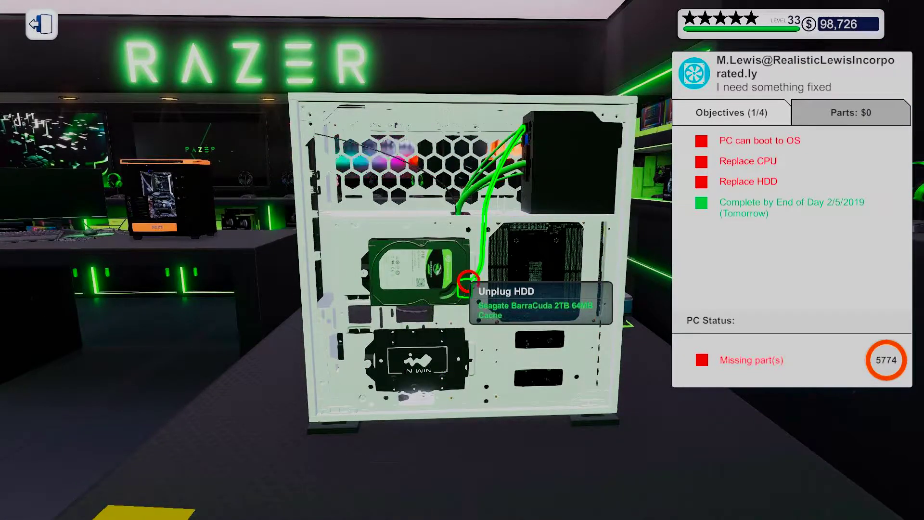
left_click(468, 282)
left_click(468, 282)
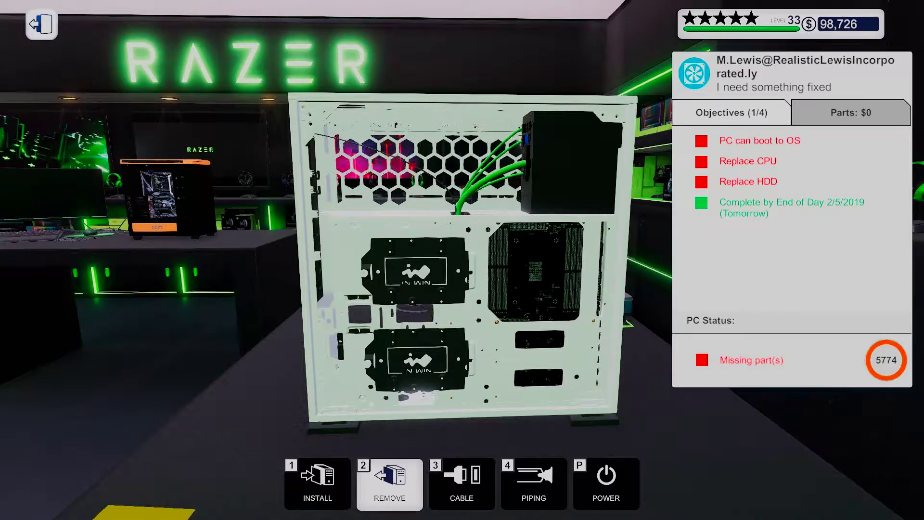
key("Escape")
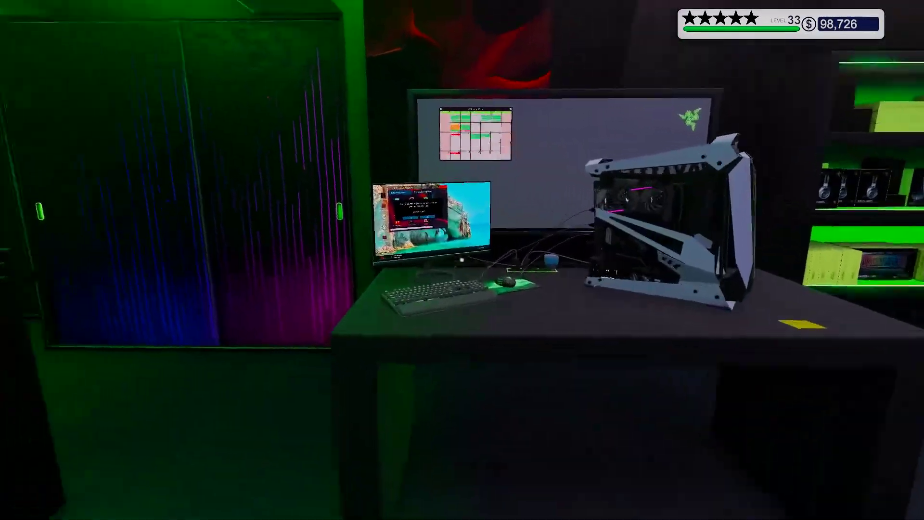
Step: Install OCCT on the bench computer, declining the restart
left_click(430, 217)
left_click(303, 249)
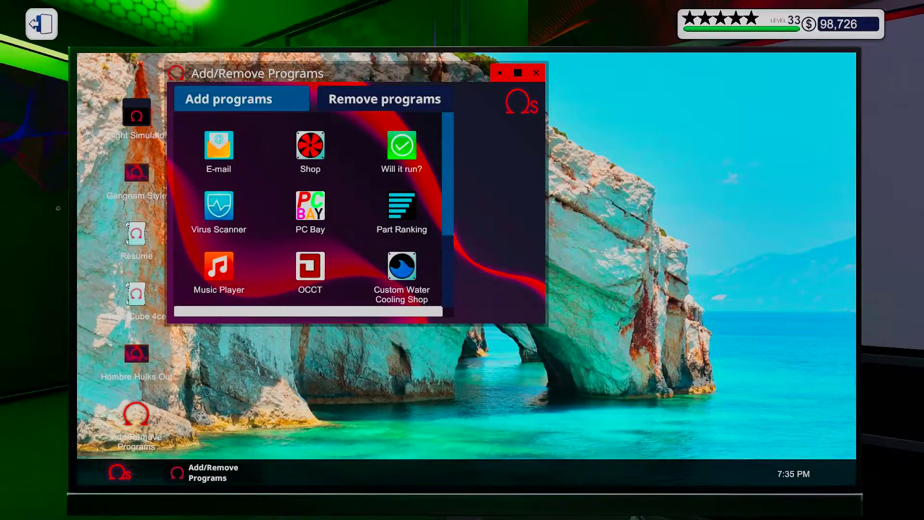
left_click(310, 267)
key("Escape")
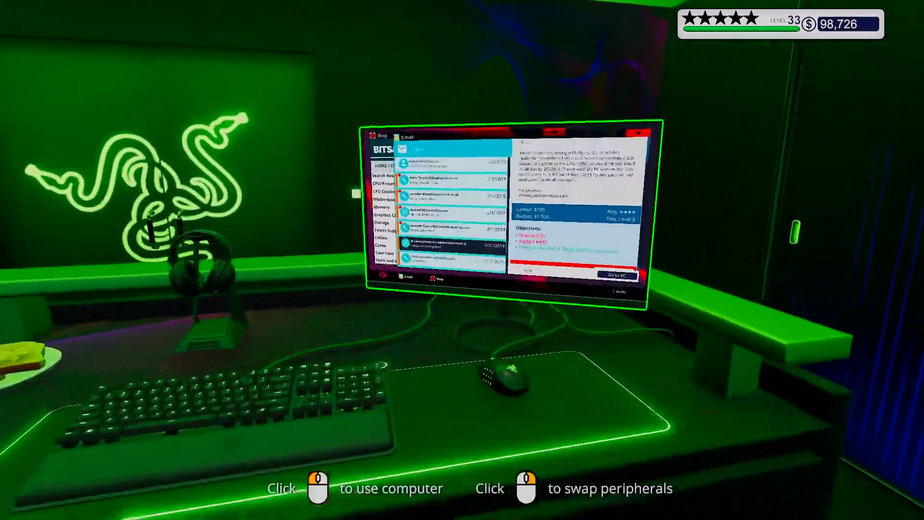
Step: Reread the repair e-mail and confirm restarting the test computer
left_click(505, 210)
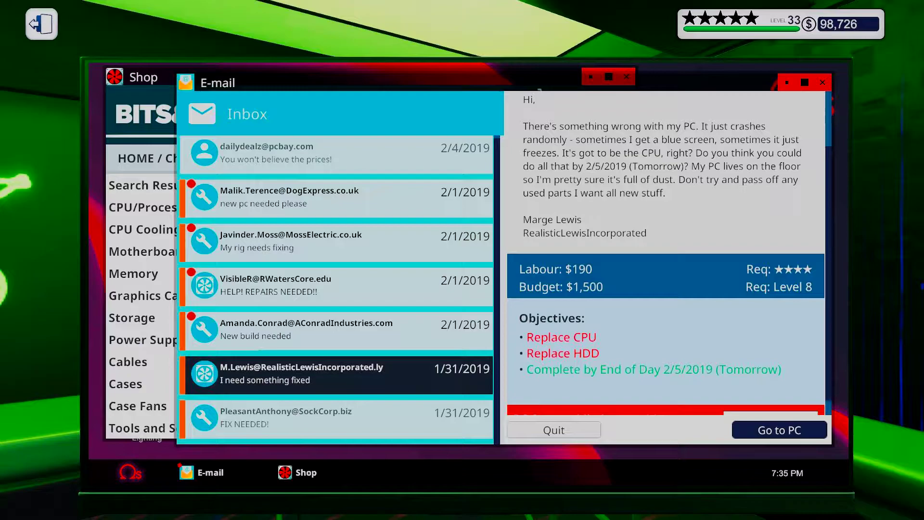
key("Escape")
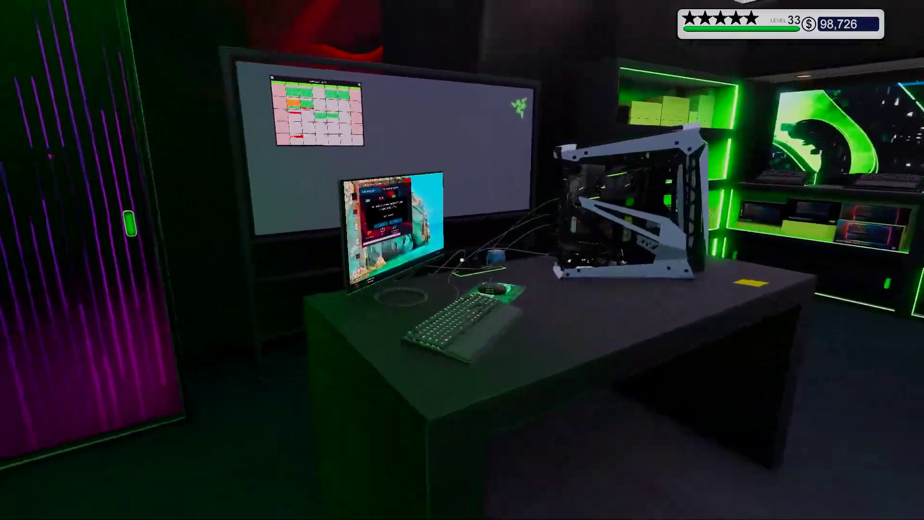
left_click(394, 217)
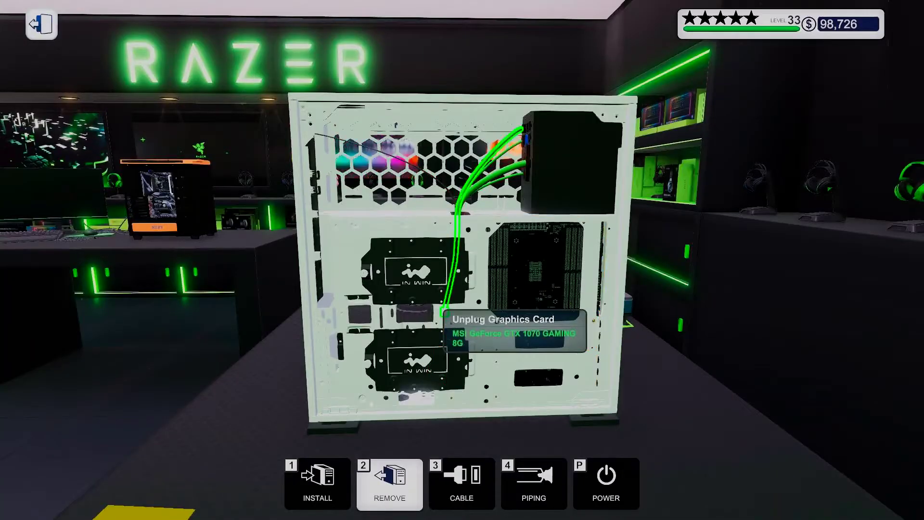
Step: Install the new Seagate BarraCuda 4TB hard drive in the empty drive bay
left_click_drag(361, 260, 505, 261)
key("1")
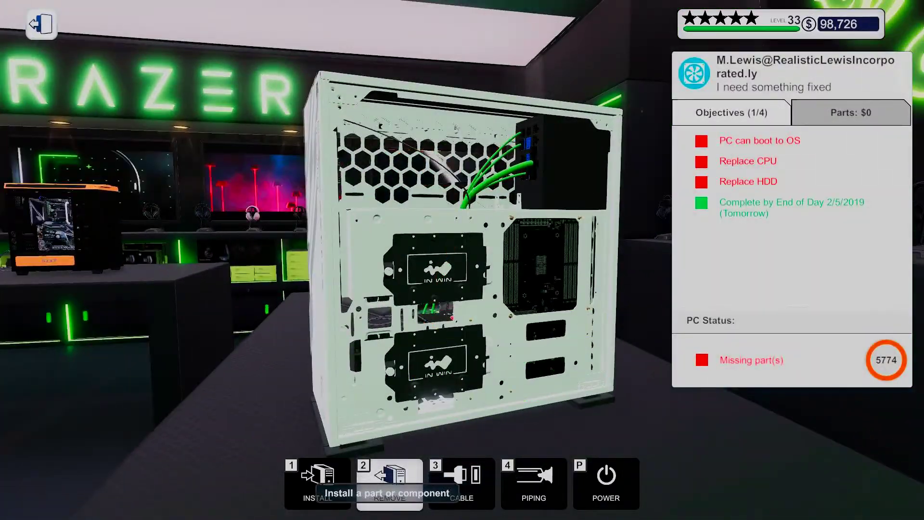
left_click(318, 483)
left_click(216, 355)
scroll(534, 289, "down", 5)
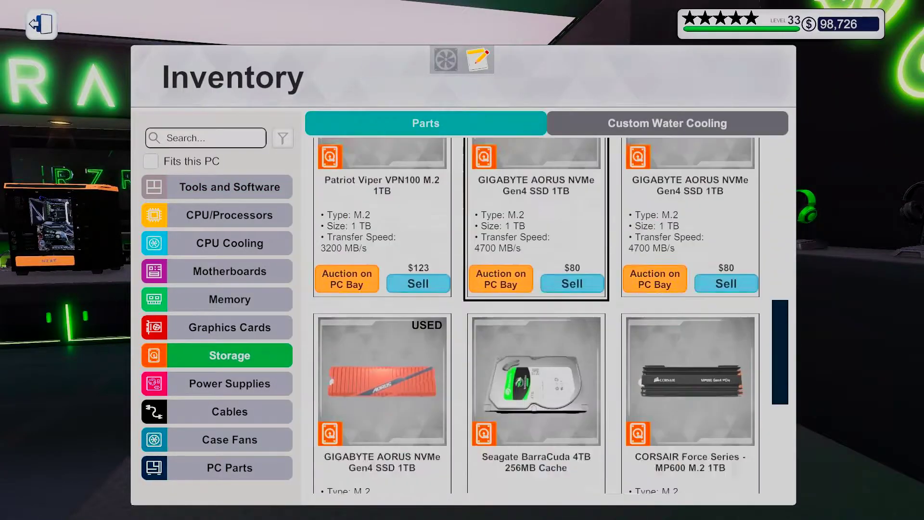
scroll(534, 289, "down", 5)
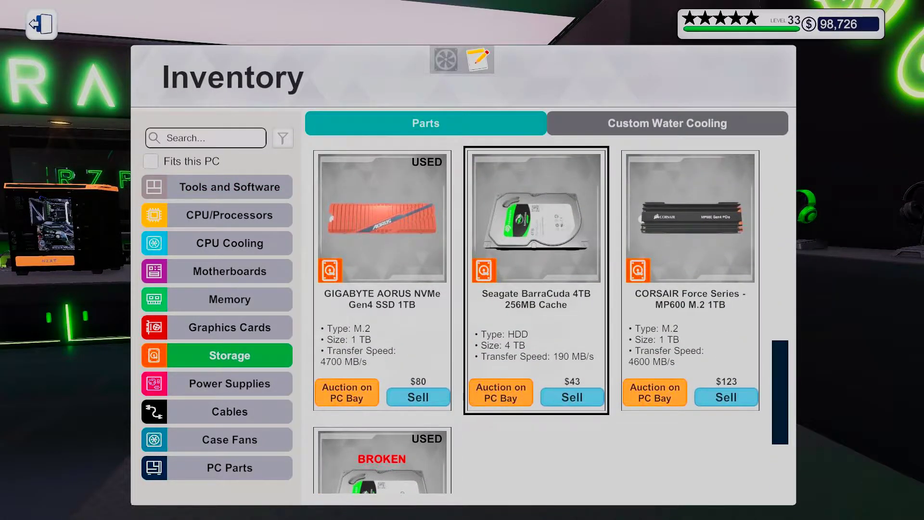
left_click(535, 217)
left_click(443, 271)
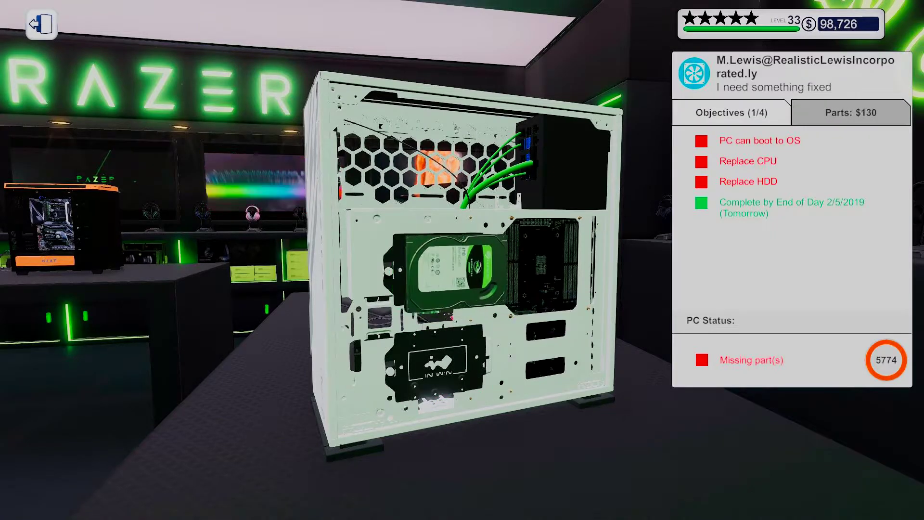
Step: Pick up the CORSAIR Force Series MP600 M.2 1TB drive from Storage inventory
key("2")
mouse_move(462, 289)
left_mouse_down()
mouse_move(216, 289)
mouse_move(289, 289)
left_mouse_up()
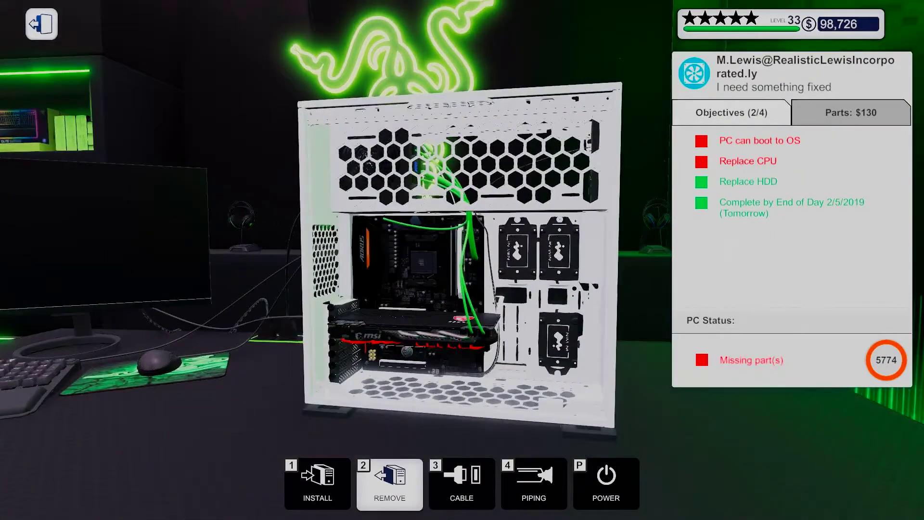
key("1")
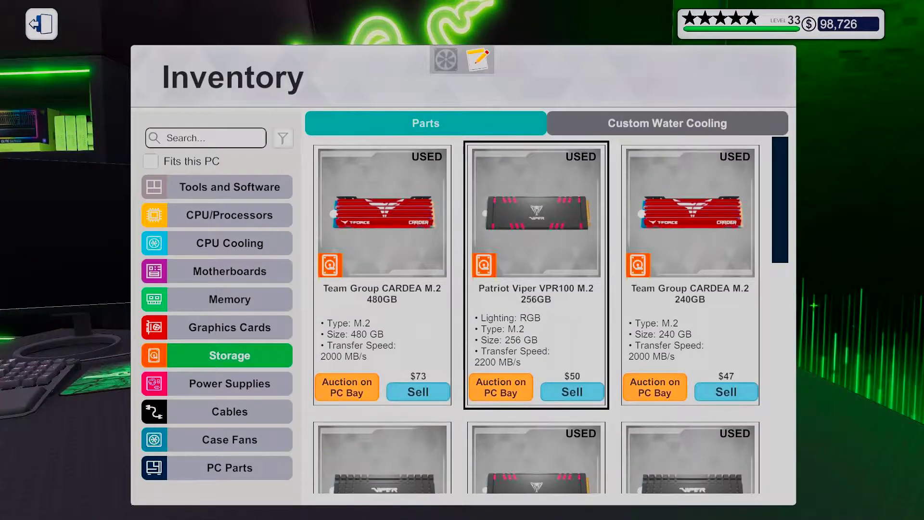
key("Down")
key("Down")
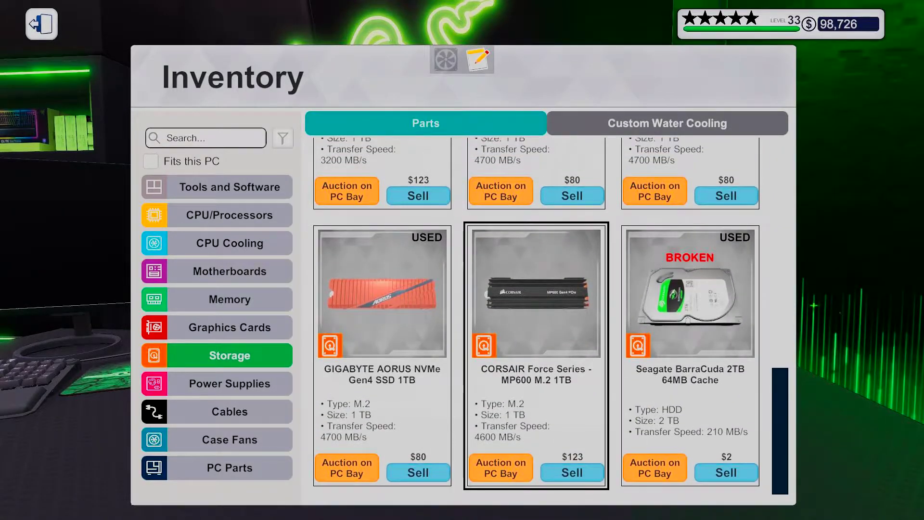
key("Return")
left_click_drag(462, 289, 361, 289)
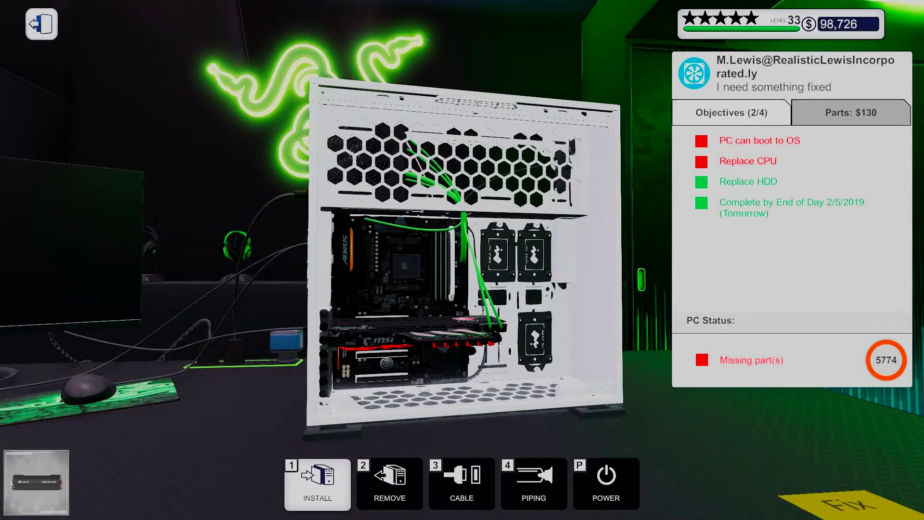
Step: Install the Corsair MP600 M.2 drive in the motherboard's M.2 slot
left_click_drag(462, 217, 462, 325)
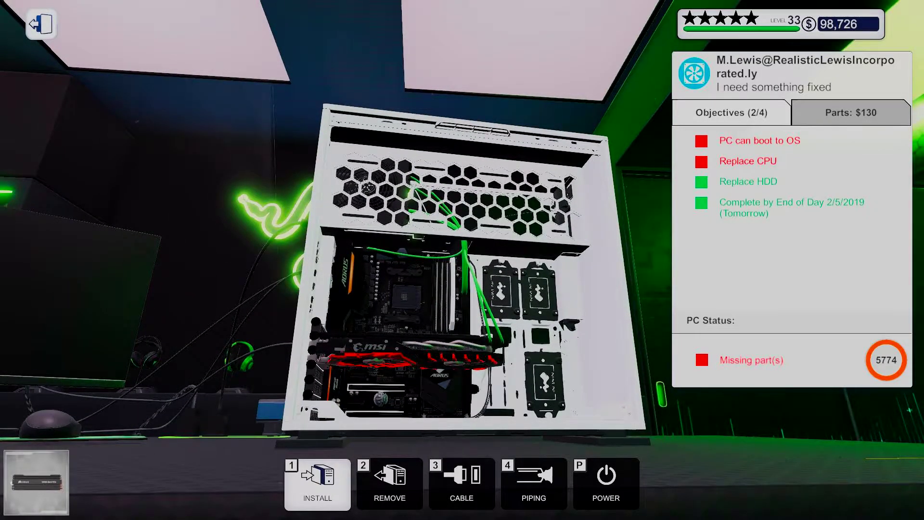
left_click(396, 369)
key("2")
left_click_drag(462, 289, 462, 303)
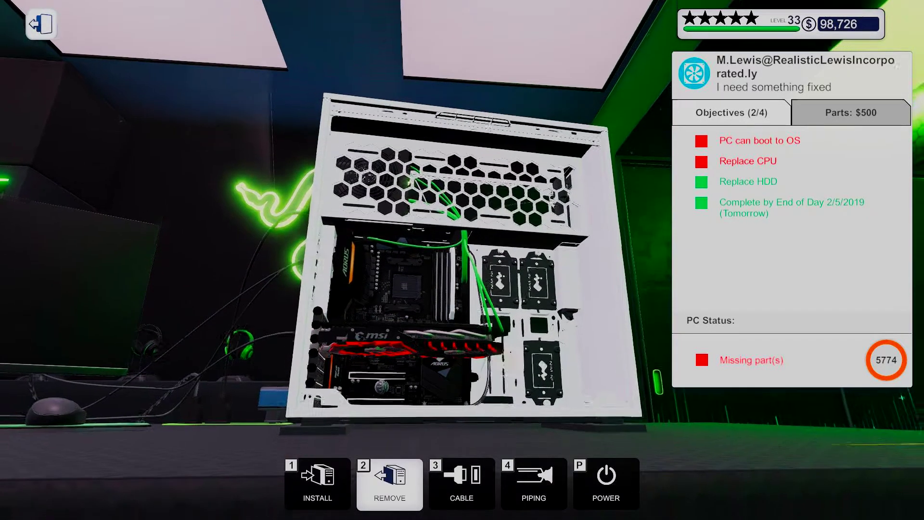
Step: Seat the AMD Ryzen 9 5900X processor in the CPU socket
key("i")
left_click(229, 214)
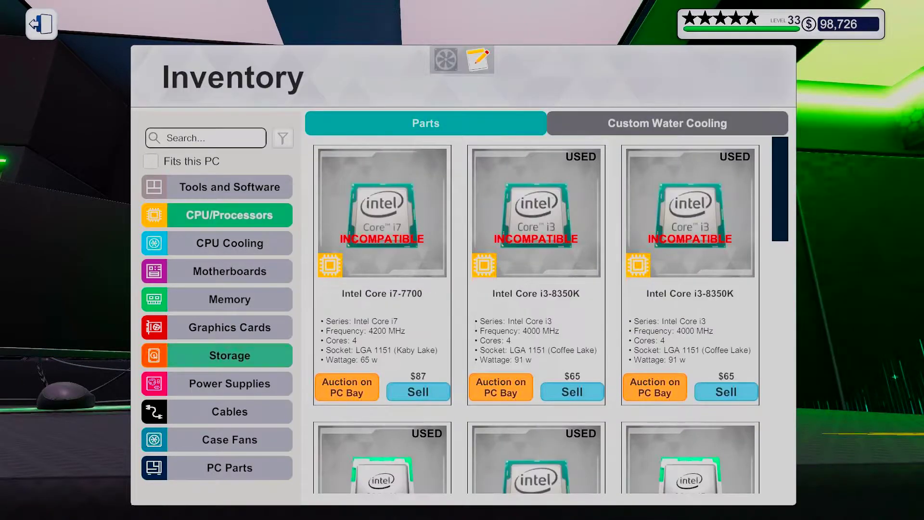
scroll(382, 217, "down", 5)
scroll(383, 217, "down", 10)
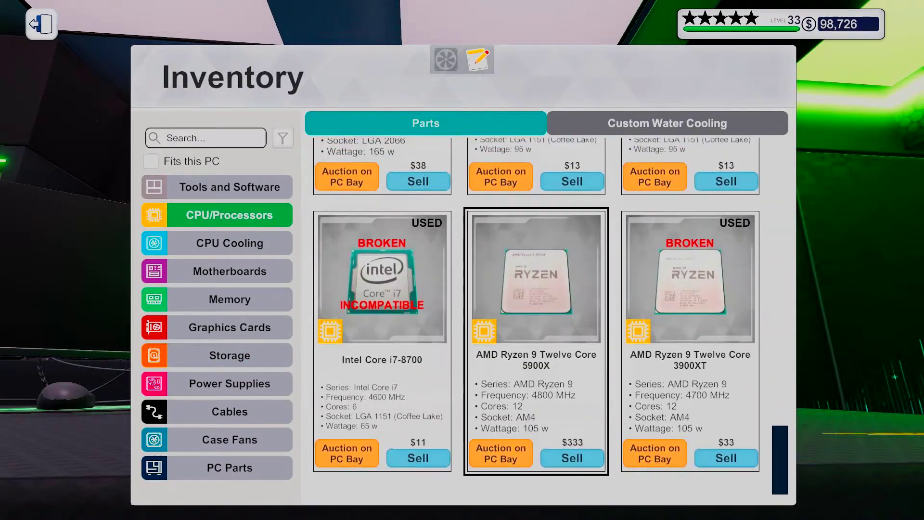
left_click(536, 339)
left_click(408, 260)
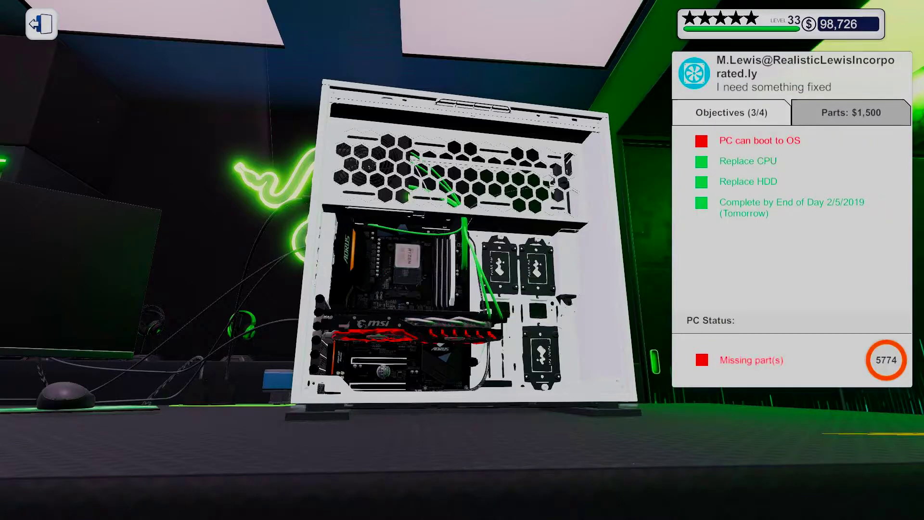
Step: Apply thermal paste from Tools and Software to the new Ryzen 9 5900X
key("2")
key("1")
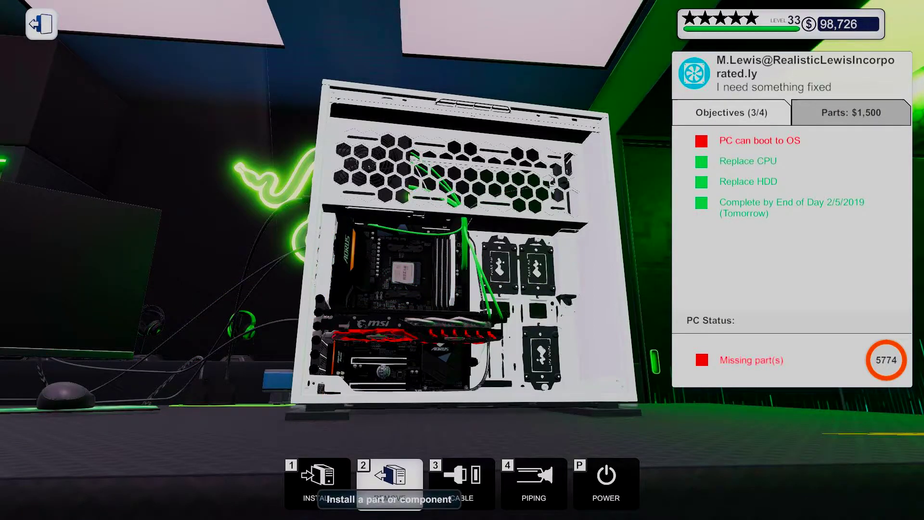
left_click(390, 480)
left_click(213, 186)
left_click(383, 216)
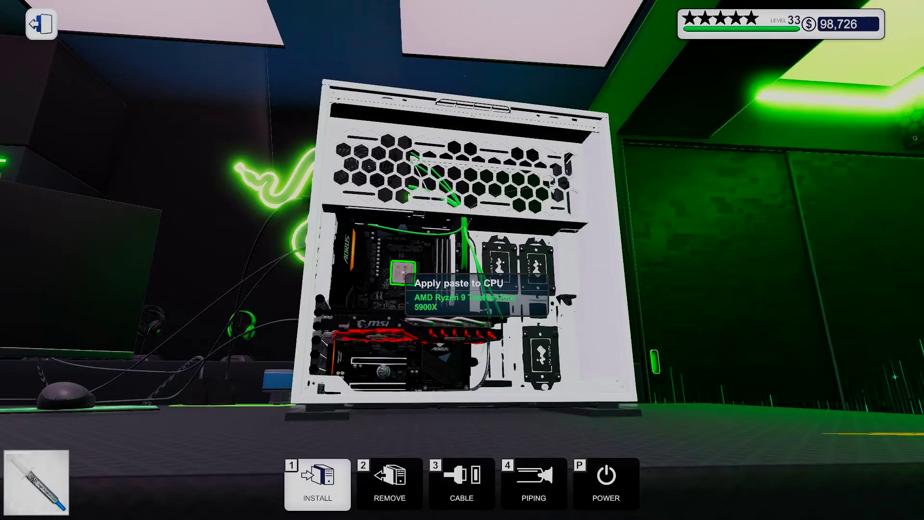
left_click(405, 272)
left_click(317, 481)
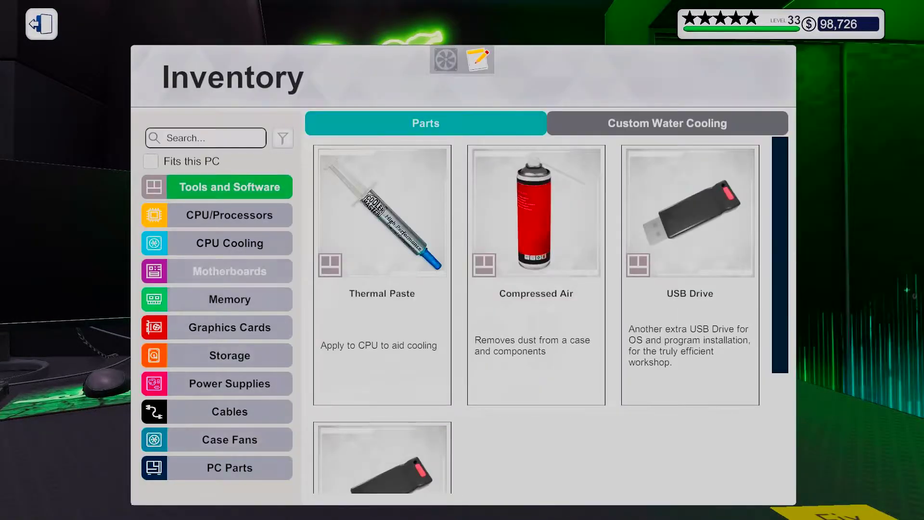
Step: Mount the yellow ARCTIC Freezer 34 eSports cooler on the CPU
left_click(230, 243)
scroll(536, 325, "down", 5)
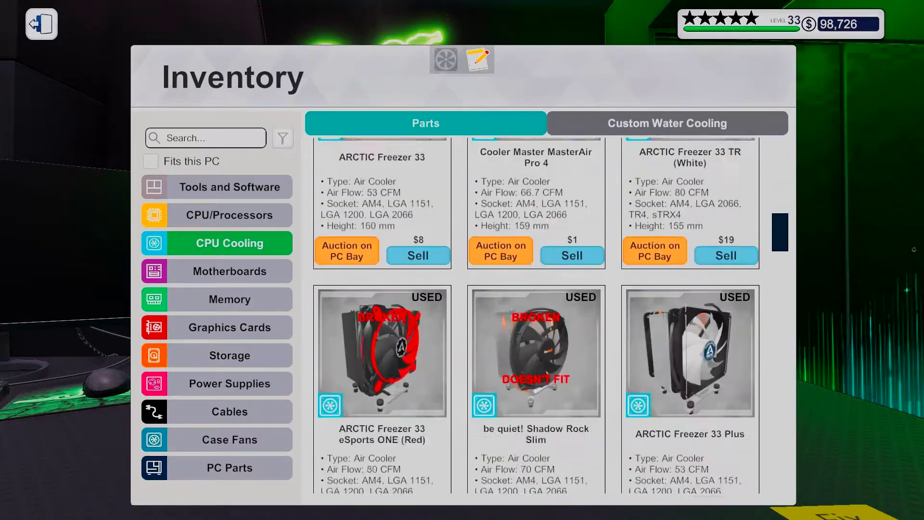
scroll(535, 325, "down", 10)
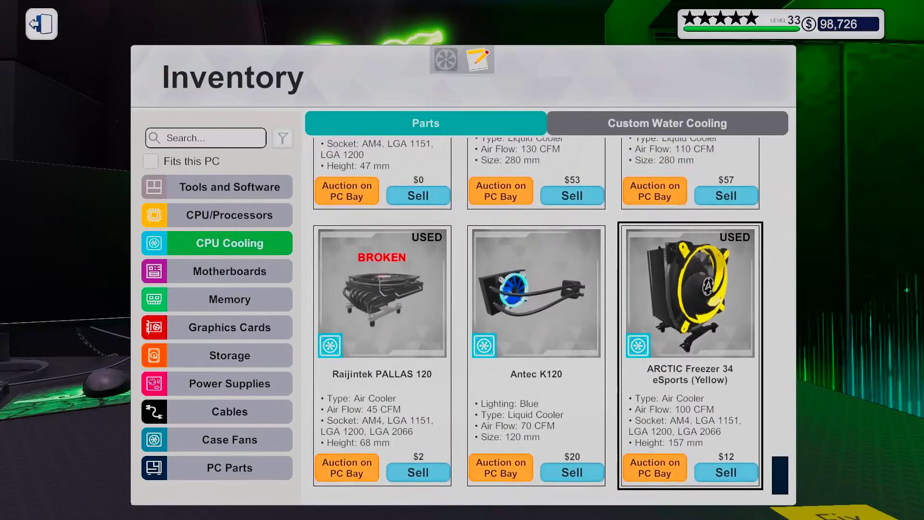
left_click(690, 292)
left_click(407, 266)
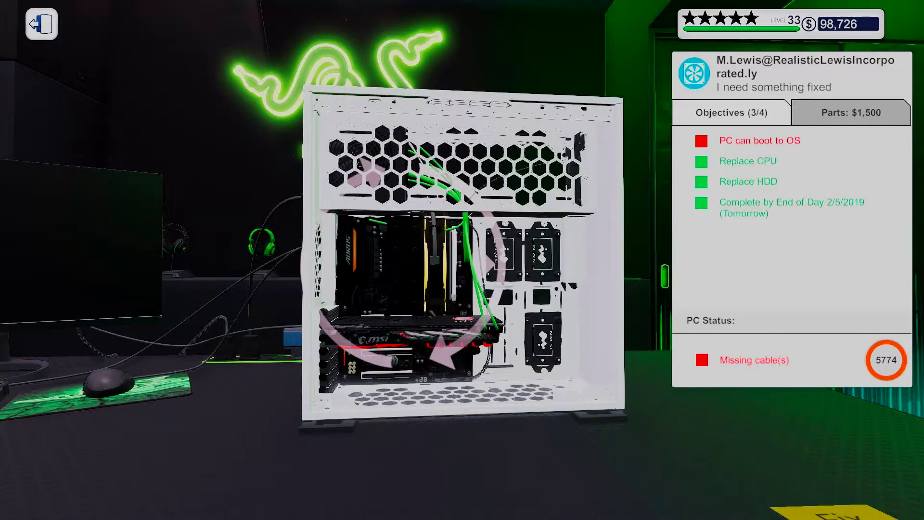
key("2")
key("Tab")
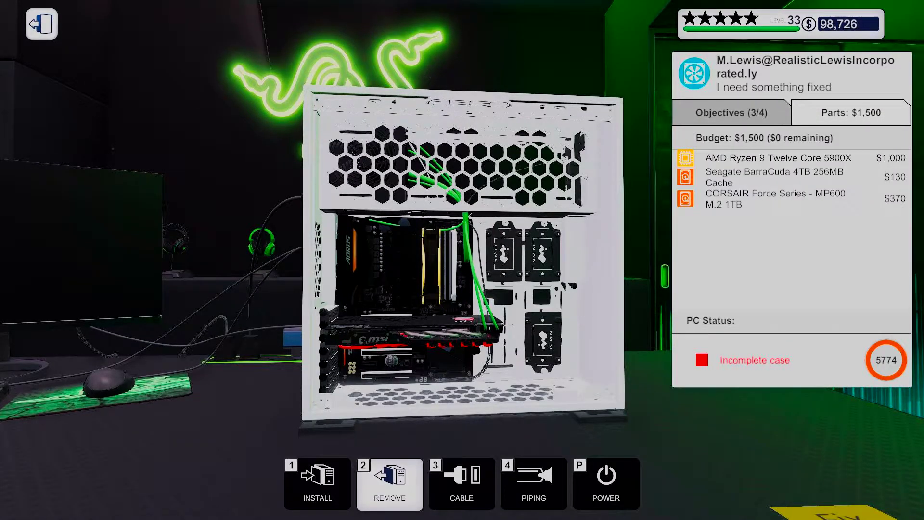
Step: Fit a side panel from the case parts onto the case
key("1")
left_click(229, 469)
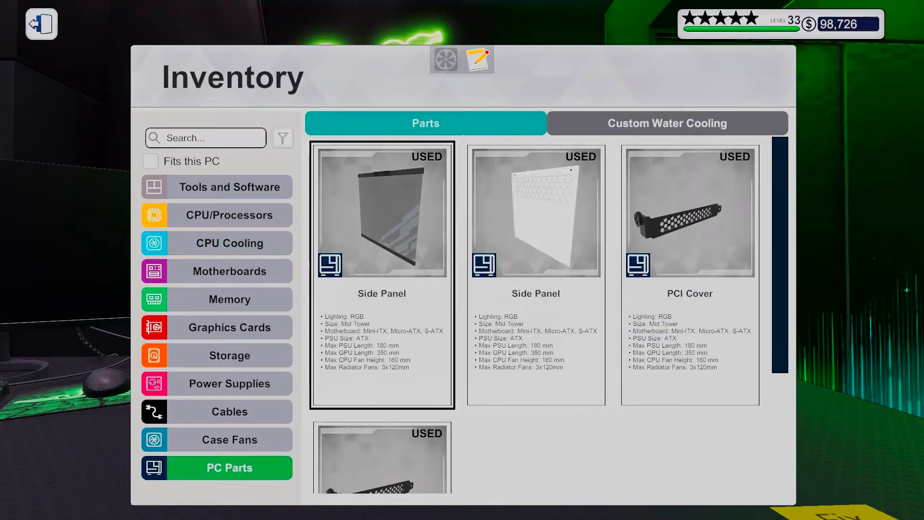
left_click(536, 274)
left_click(463, 260)
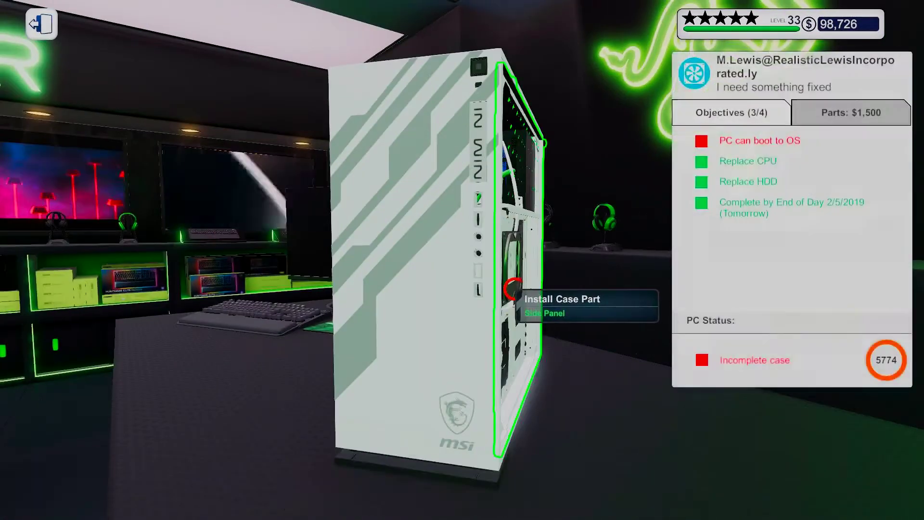
key("1")
left_click(383, 217)
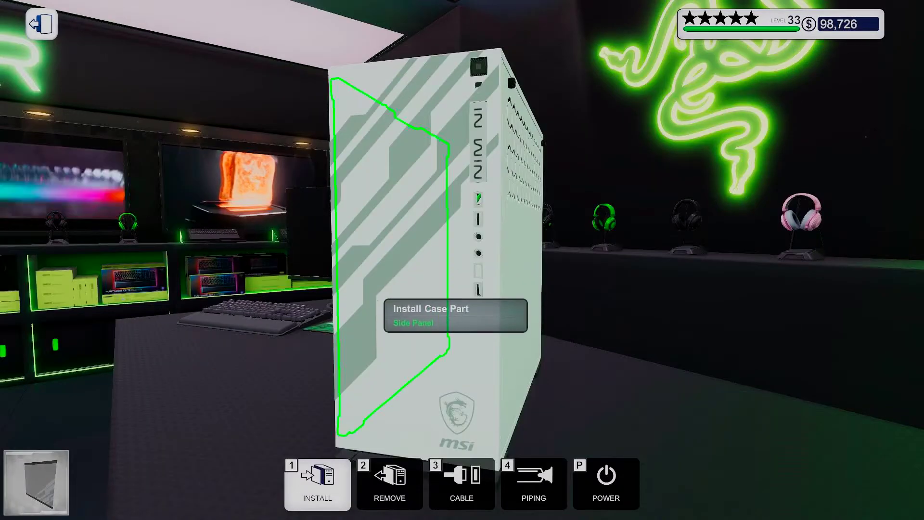
left_click(434, 275)
key("2")
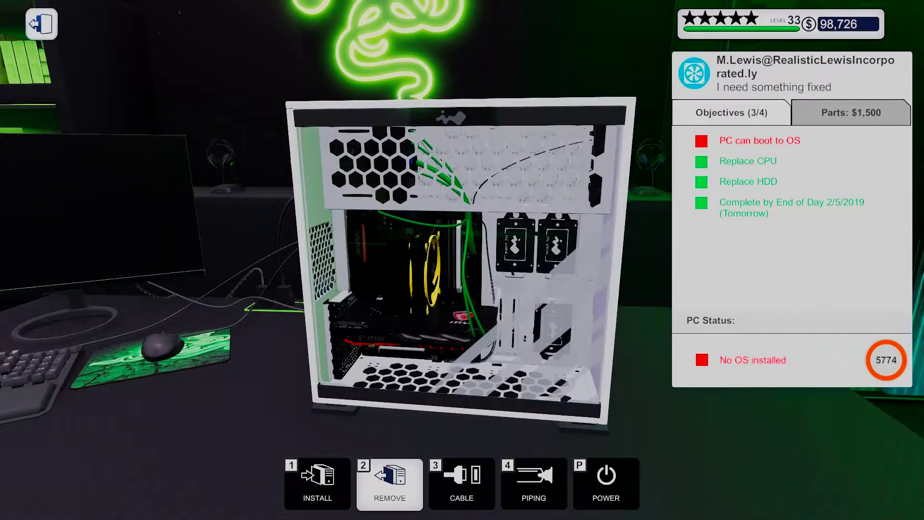
Step: Plug a USB drive into the case and go to the PC's monitor
key("1")
left_click(230, 187)
left_click(689, 217)
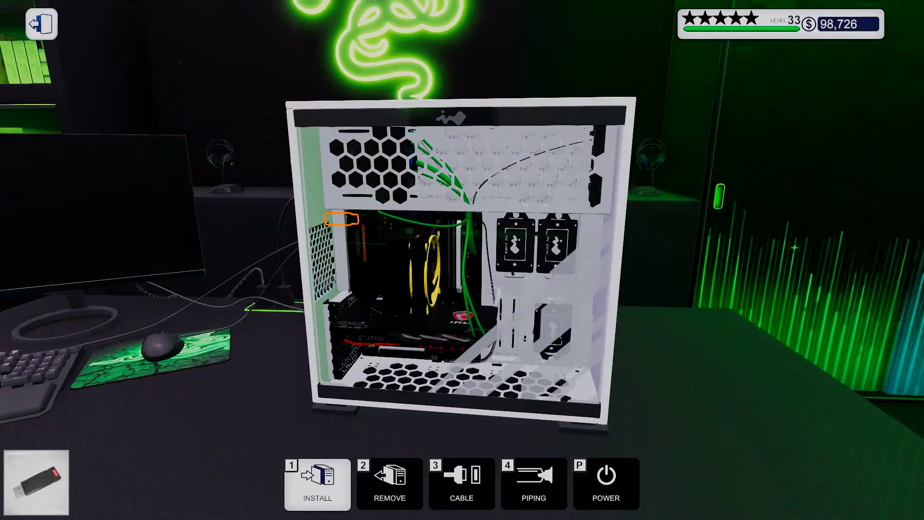
left_click(318, 249)
key("2")
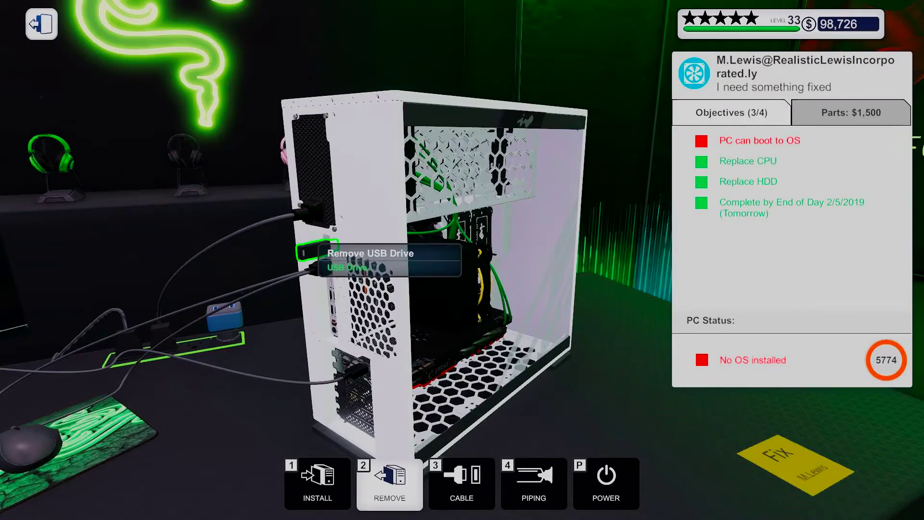
key("Escape")
left_click(462, 260)
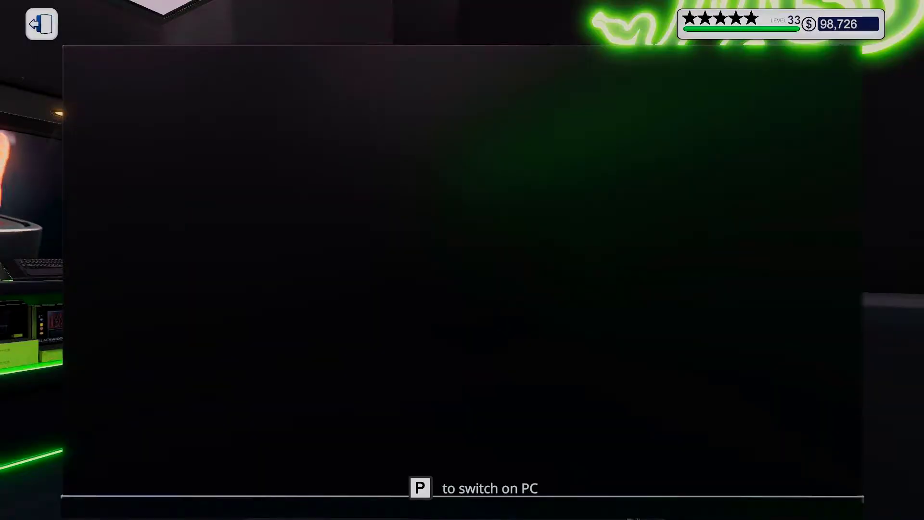
Step: Power on the PC, enter BIOS, and set CPU voltage to 1.45 V
key("p")
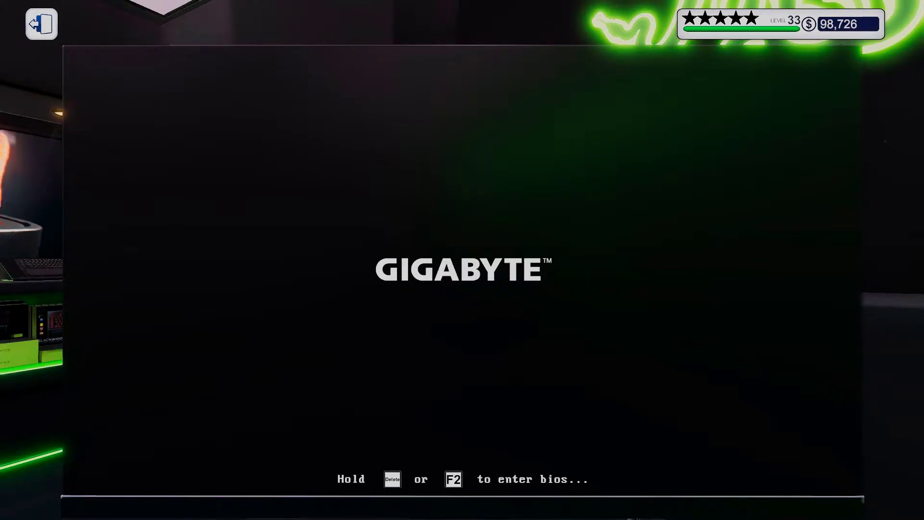
key("Delete")
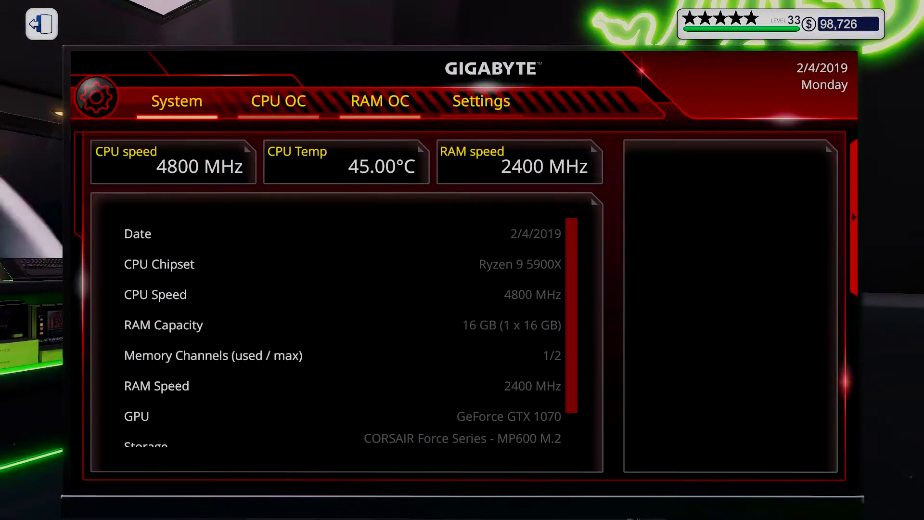
left_click(279, 100)
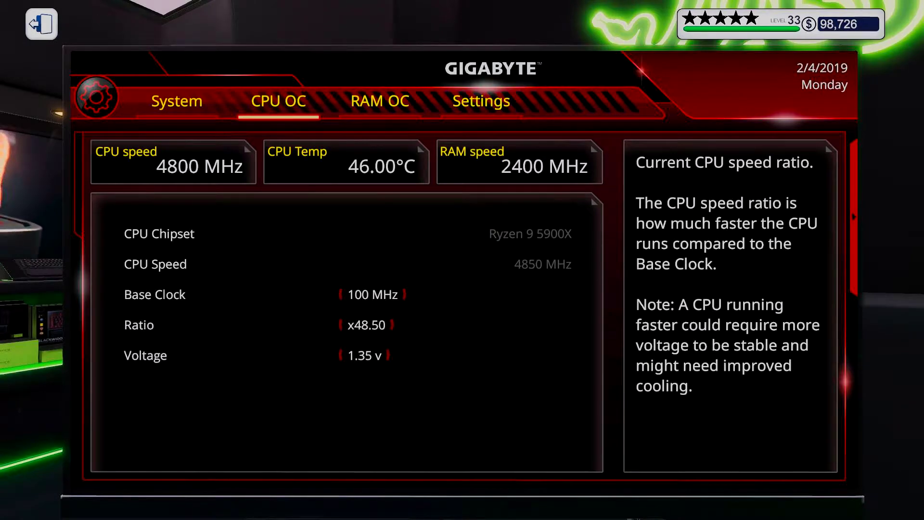
key("Down")
key("Right")
key("Right")
key("Up")
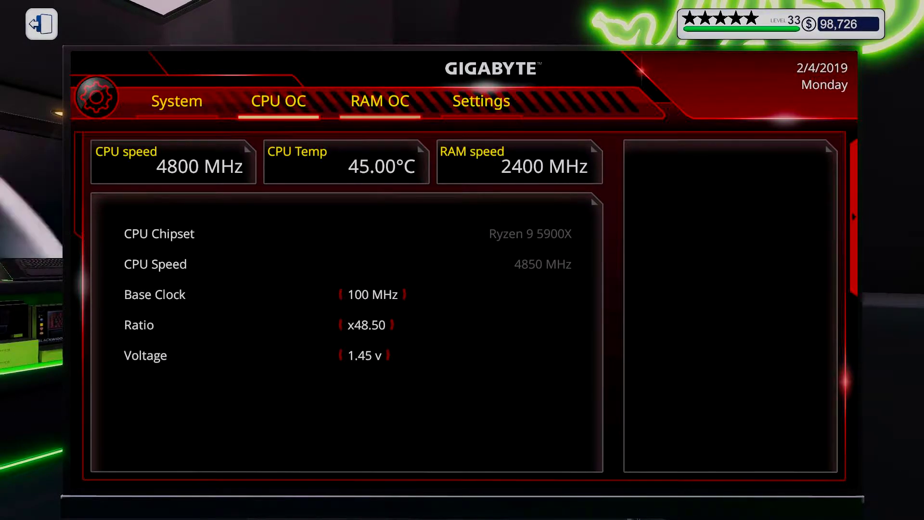
Step: Turn XMP on, set the Corsair M.2 as boot drive, and apply to restart
key("Right")
key("Down")
key("Right")
key("Up")
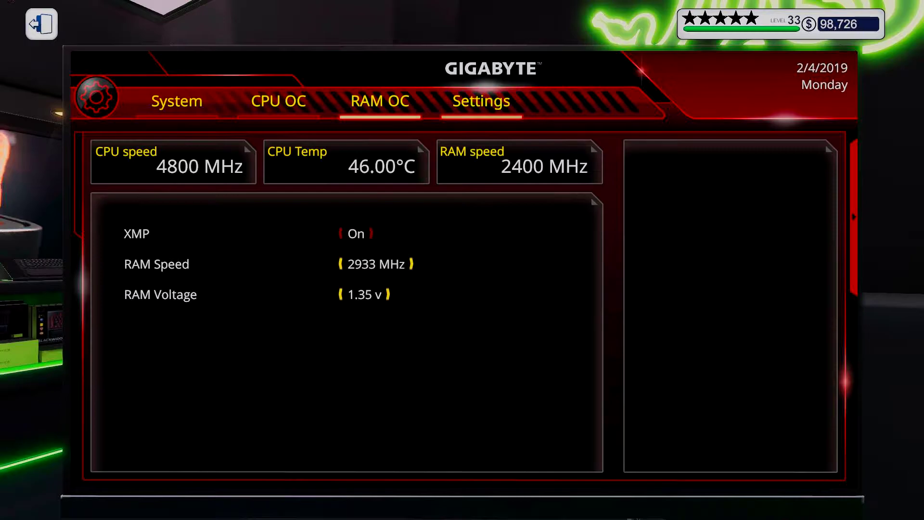
key("Right")
key("Right")
key("Down")
key("Down")
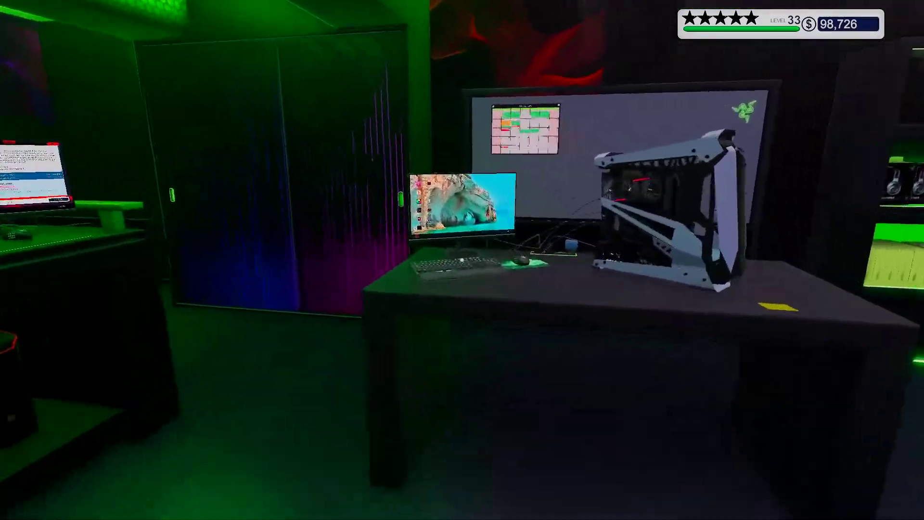
Step: Launch OCCT's infinite stress test, move its window right, and step back to the workshop
left_click(462, 203)
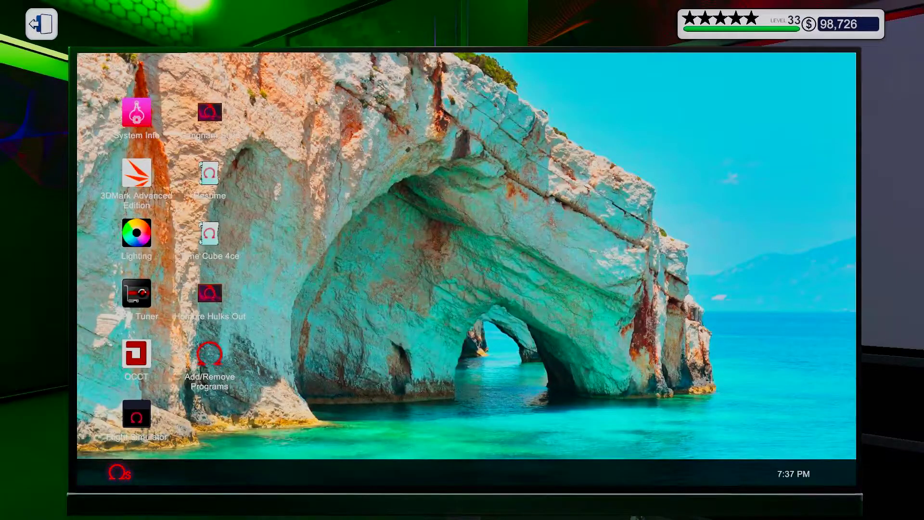
double_click(136, 355)
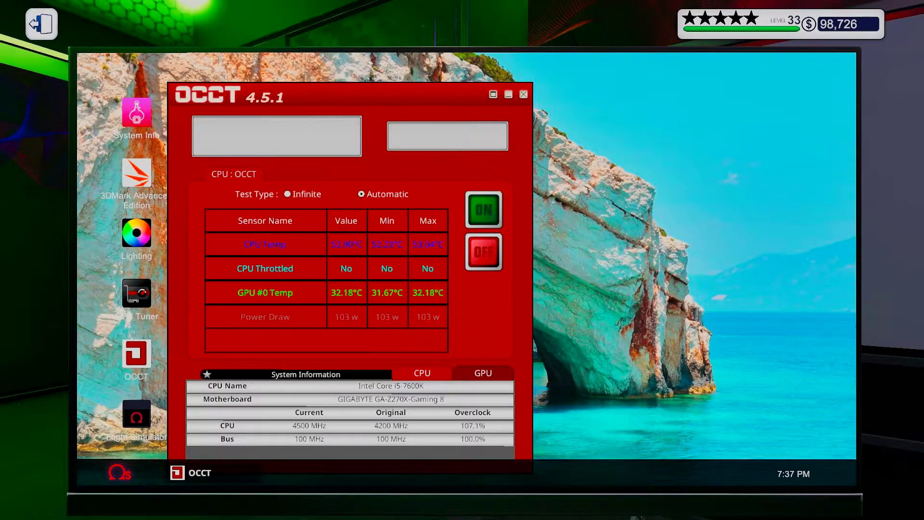
left_click(483, 209)
left_click_drag(375, 94, 672, 75)
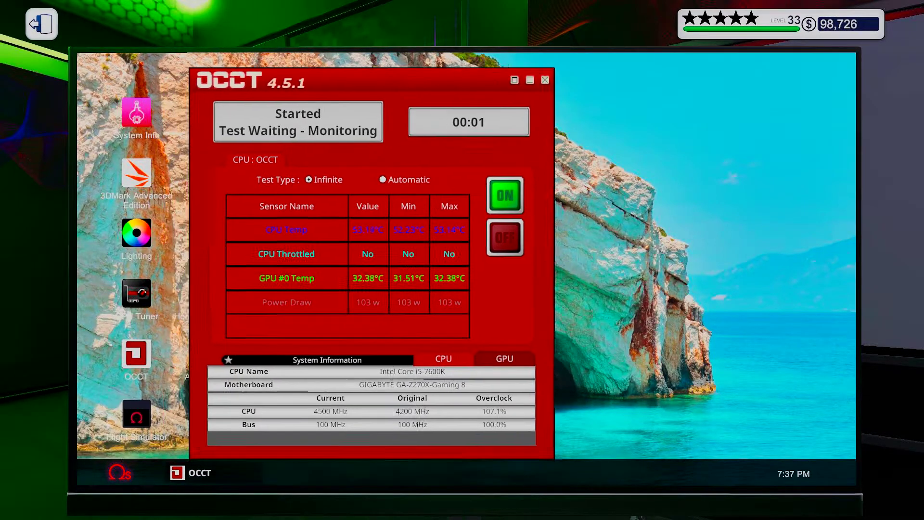
key("Escape")
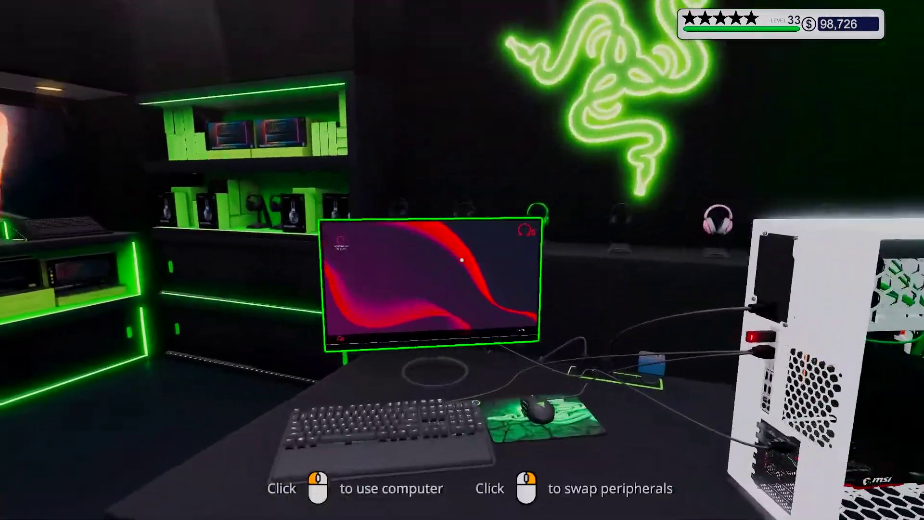
left_click(461, 260)
Step: Add System Info and 3DMark Advanced Edition, declining the restart prompts
double_click(130, 116)
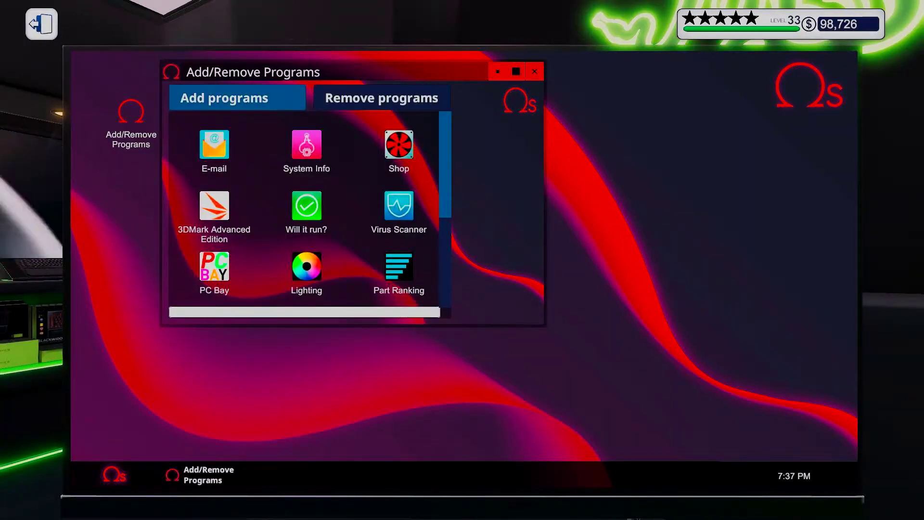
double_click(306, 144)
left_click(297, 249)
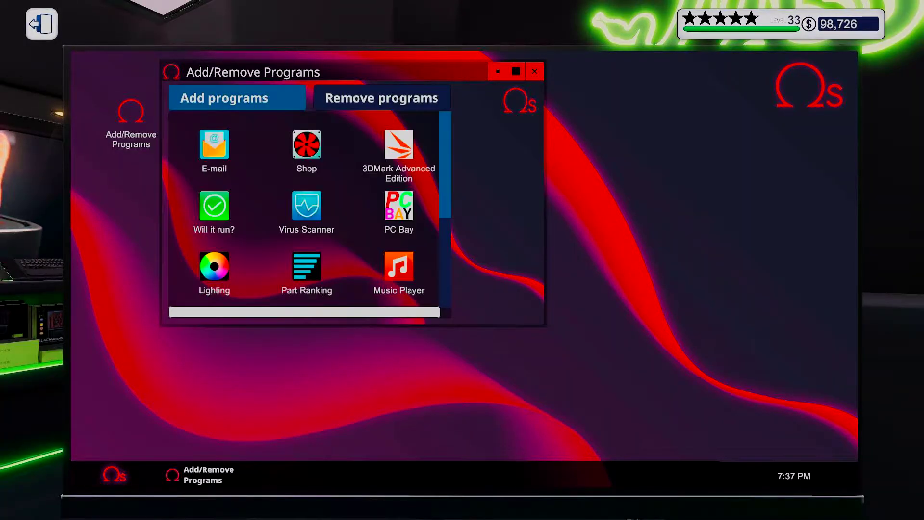
double_click(399, 144)
left_click(296, 249)
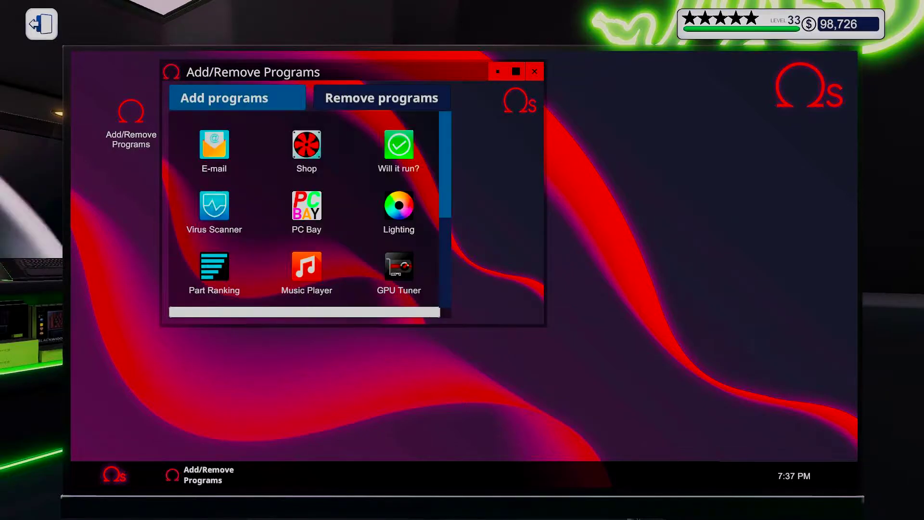
Step: Install Lighting, GPU Tuner and OCCT, then accept the restart
double_click(398, 206)
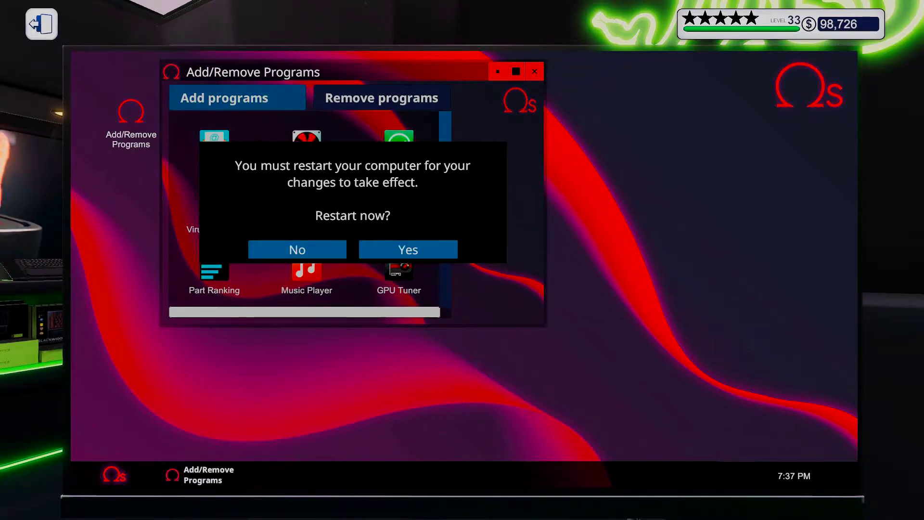
left_click(297, 249)
double_click(306, 271)
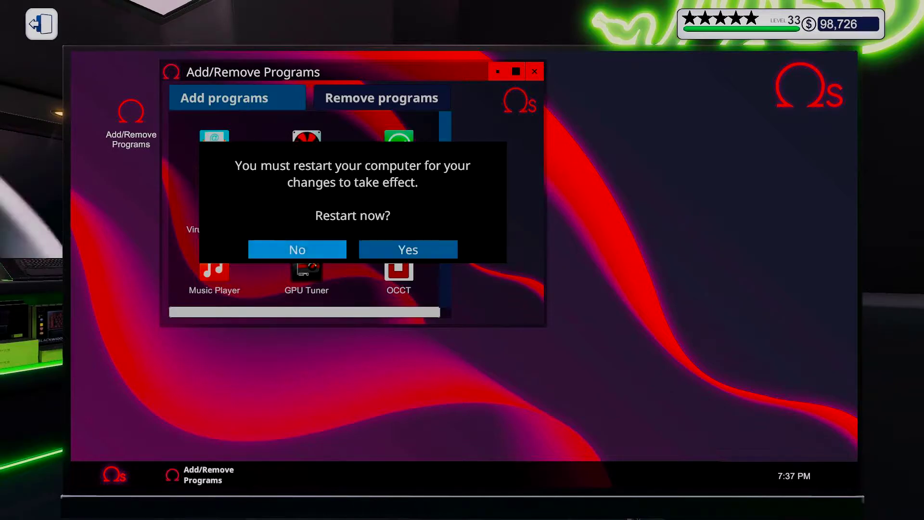
left_click(296, 249)
double_click(306, 271)
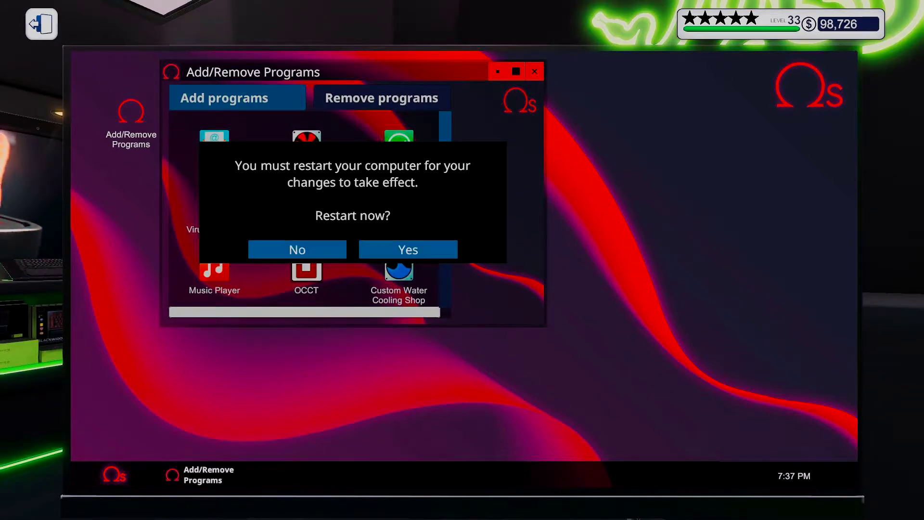
left_click(409, 248)
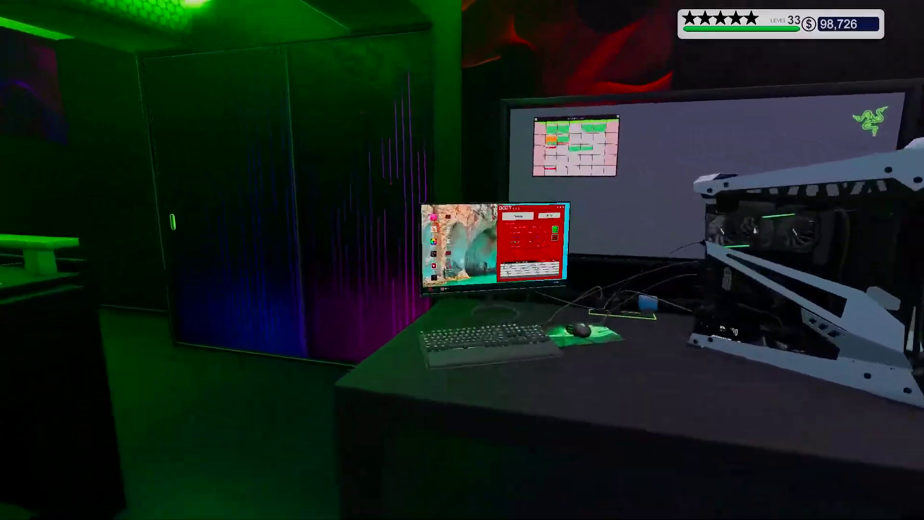
left_click(462, 259)
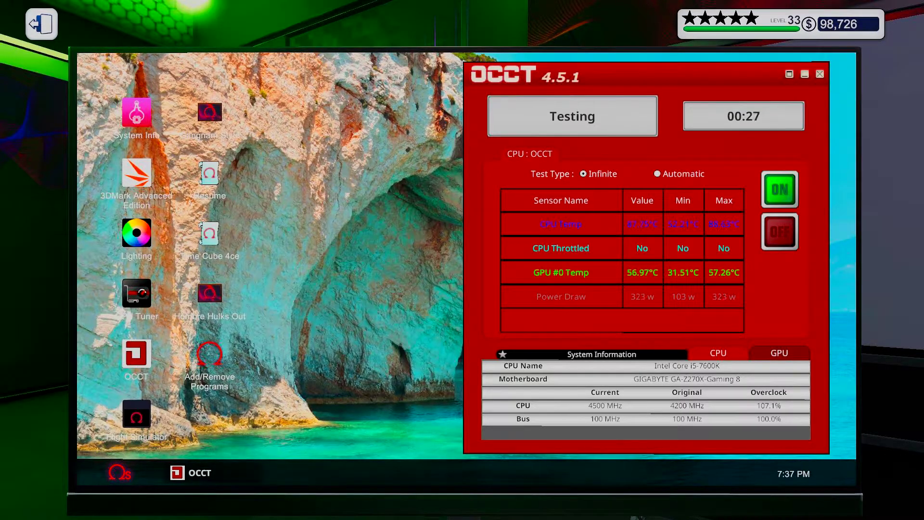
Step: Raise GPU core voltage to +20% in GPU Tuner, check System Info sensors, then exit
left_click(136, 296)
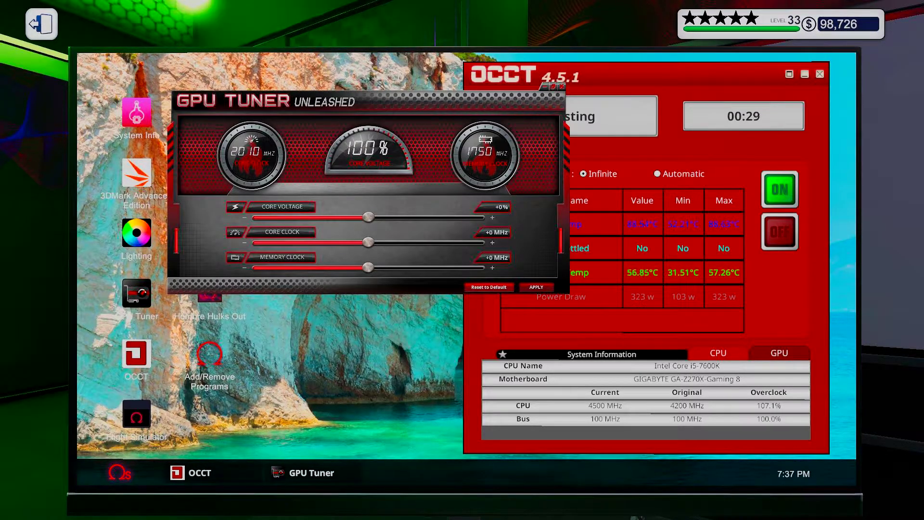
left_click_drag(368, 217, 480, 217)
left_click_drag(433, 101, 590, 131)
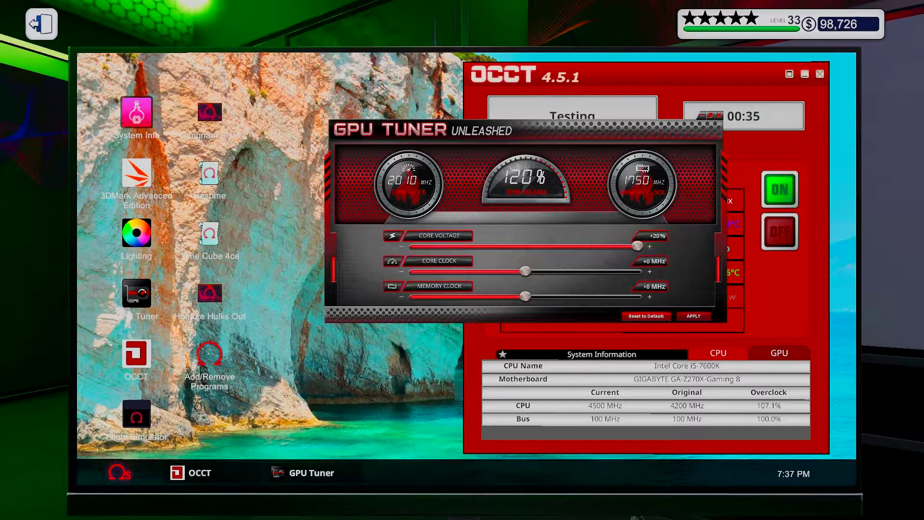
left_click(136, 115)
left_click(627, 73)
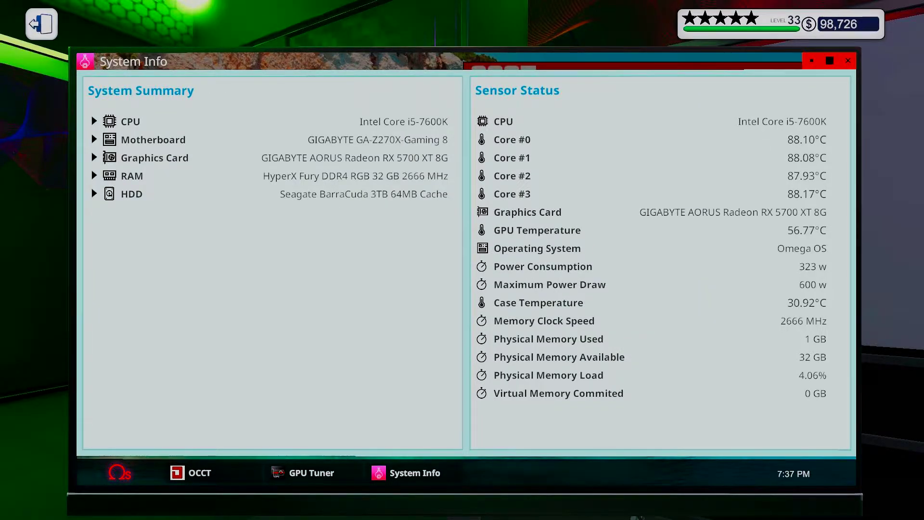
left_click(846, 60)
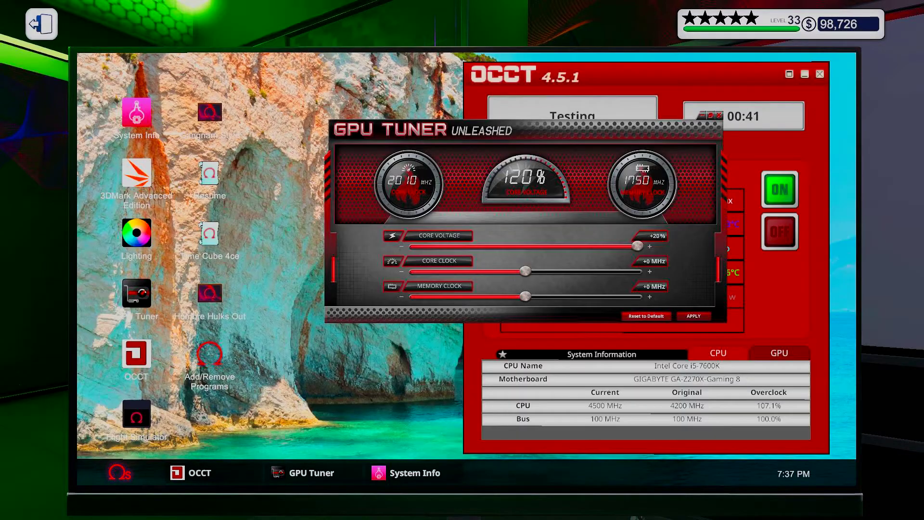
left_click_drag(527, 130, 330, 92)
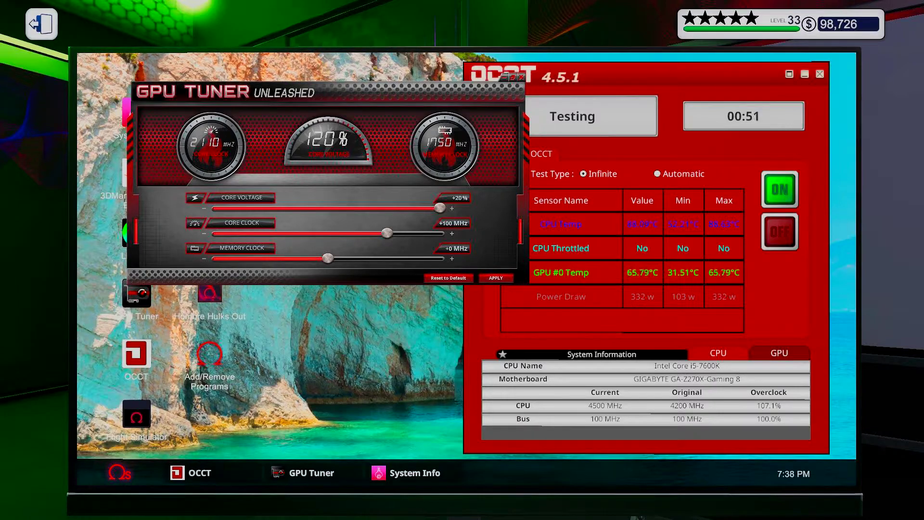
key("Escape")
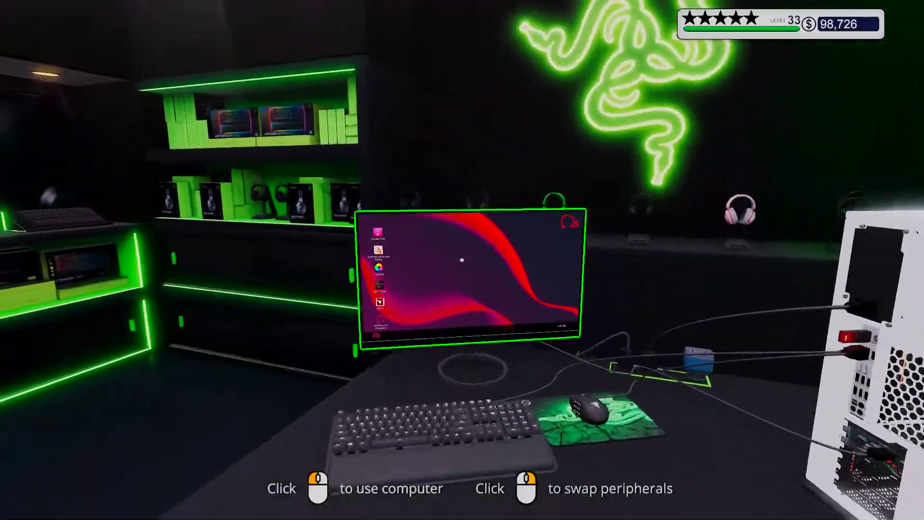
Step: Start OCCT's stress test on the Ryzen 9 PC and return to the other PC's desktop
left_click(463, 260)
double_click(131, 356)
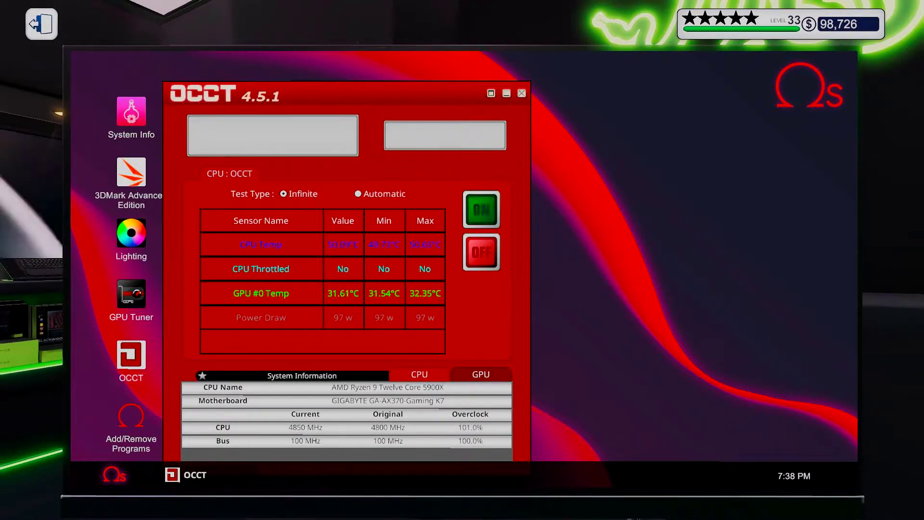
left_click(481, 210)
left_click_drag(346, 94, 553, 86)
key("Escape")
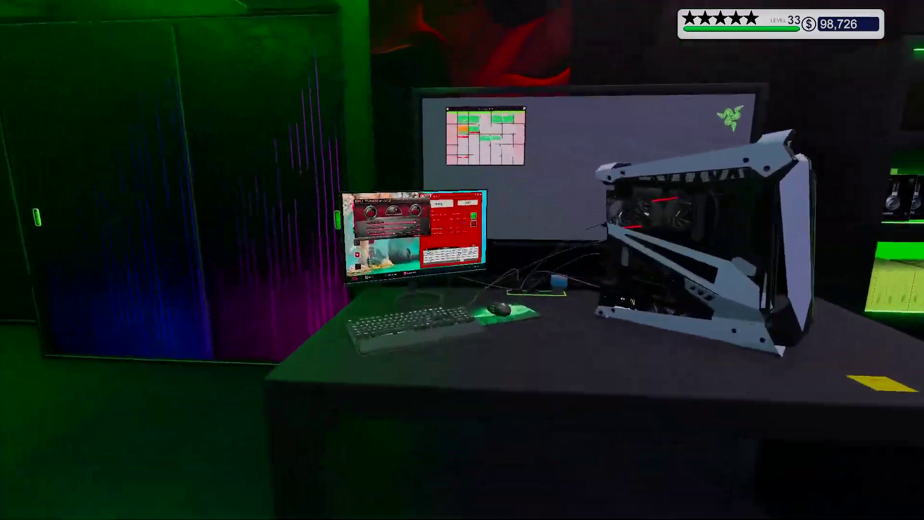
left_click(415, 235)
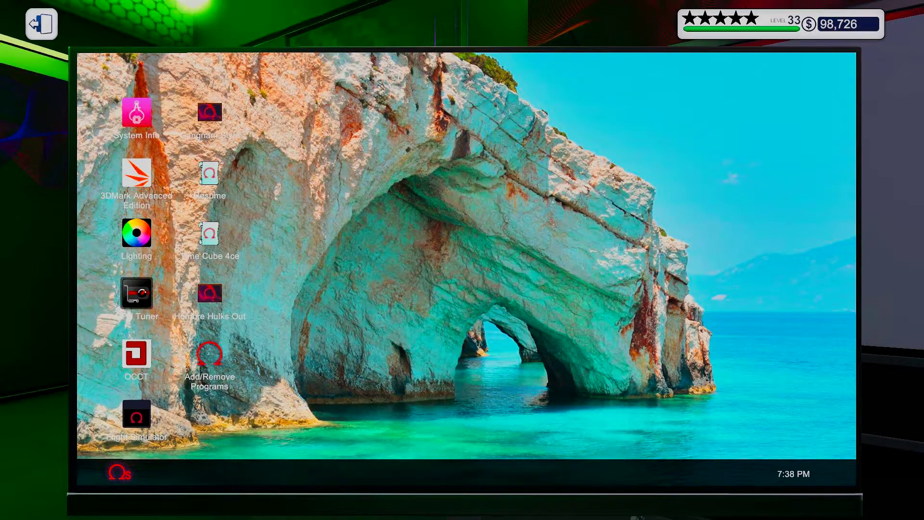
left_click(136, 293)
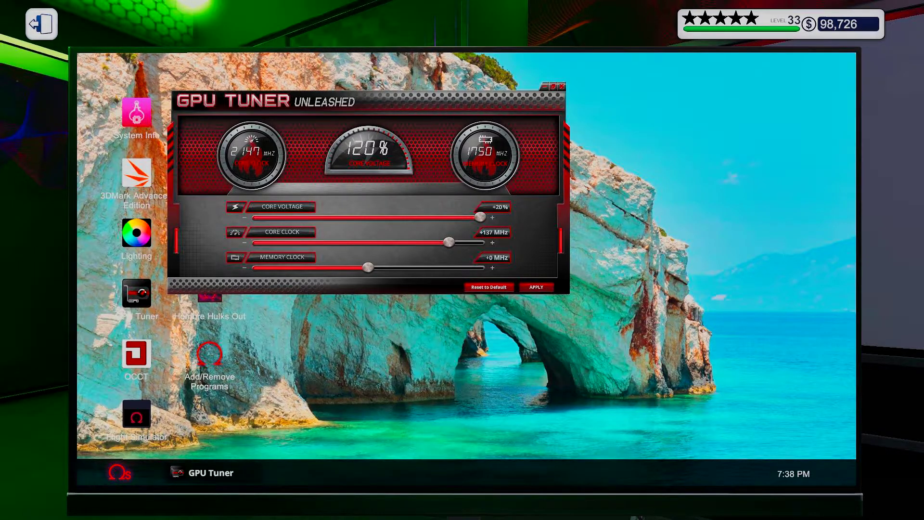
Step: Set all RGB lights to red in Lighting and apply
left_click(137, 233)
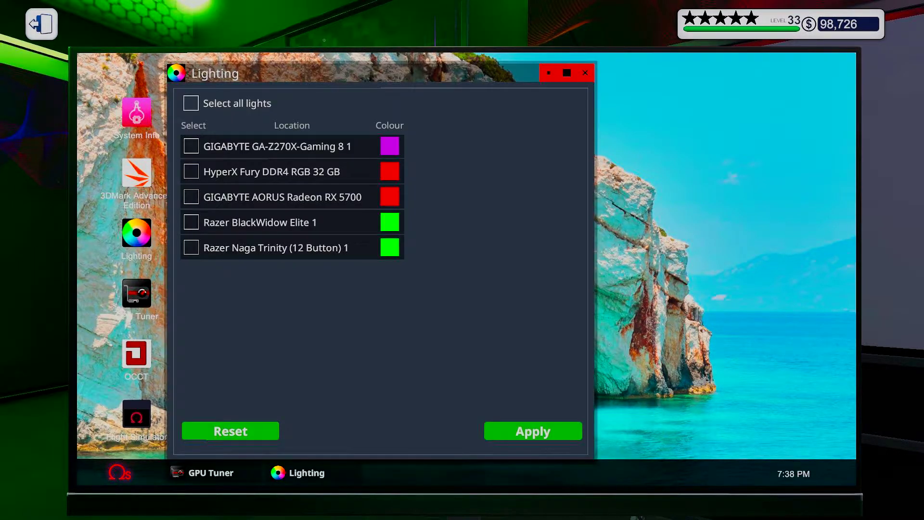
left_click(191, 103)
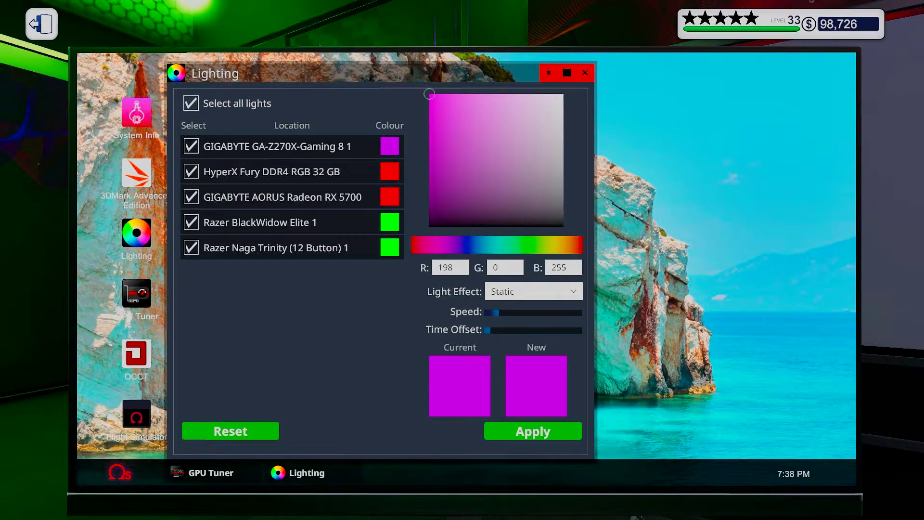
left_click(389, 171)
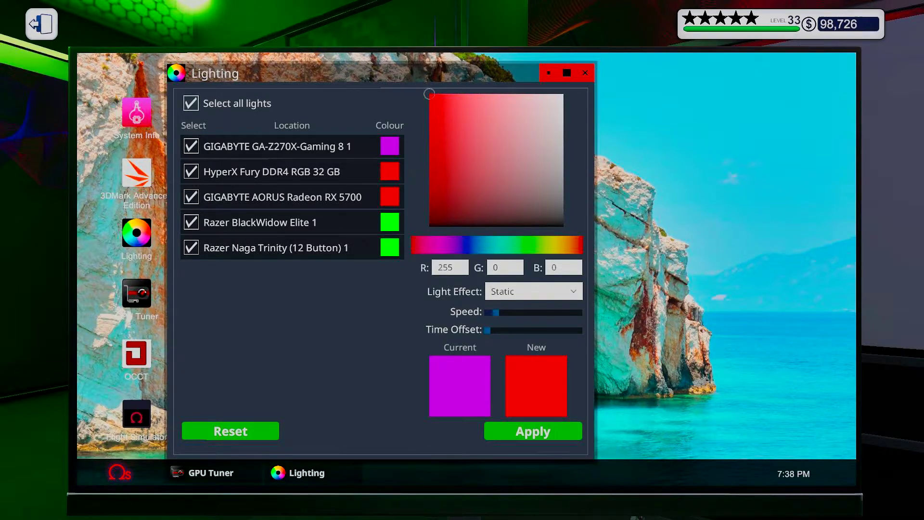
left_click(533, 431)
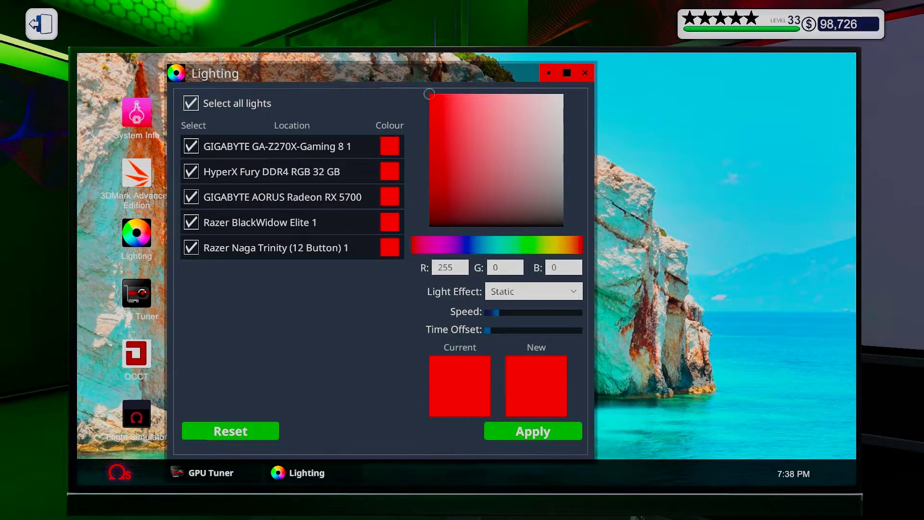
key("Escape")
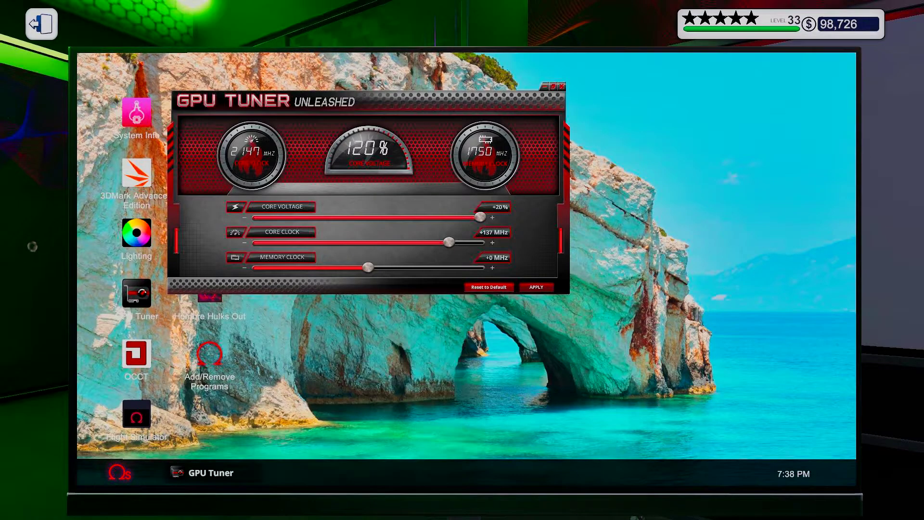
Step: Close GPU Tuner and start the 3DMark Advanced Edition benchmark run
key("Escape")
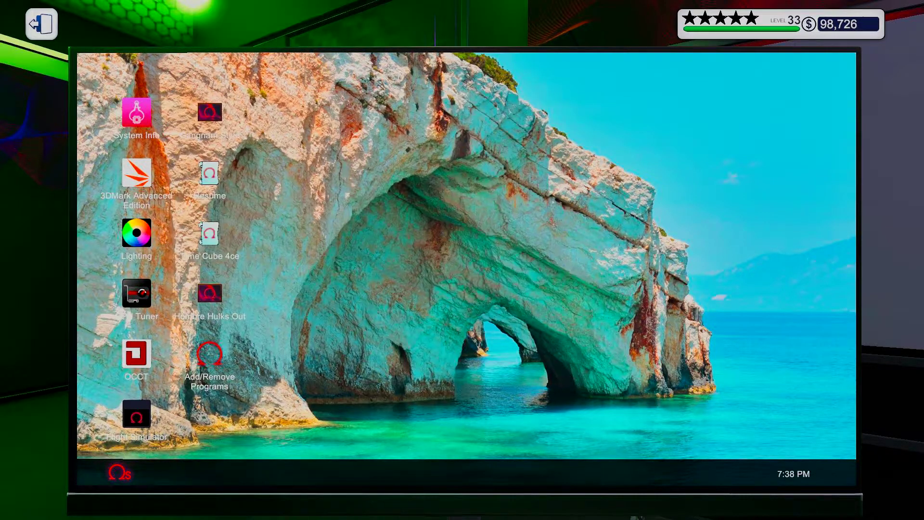
left_click(137, 116)
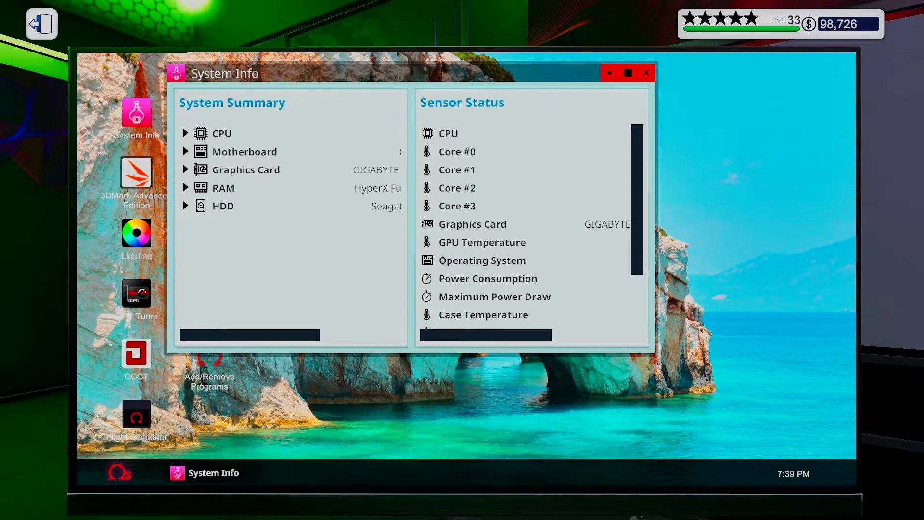
left_click(137, 174)
left_click(577, 213)
key("Escape")
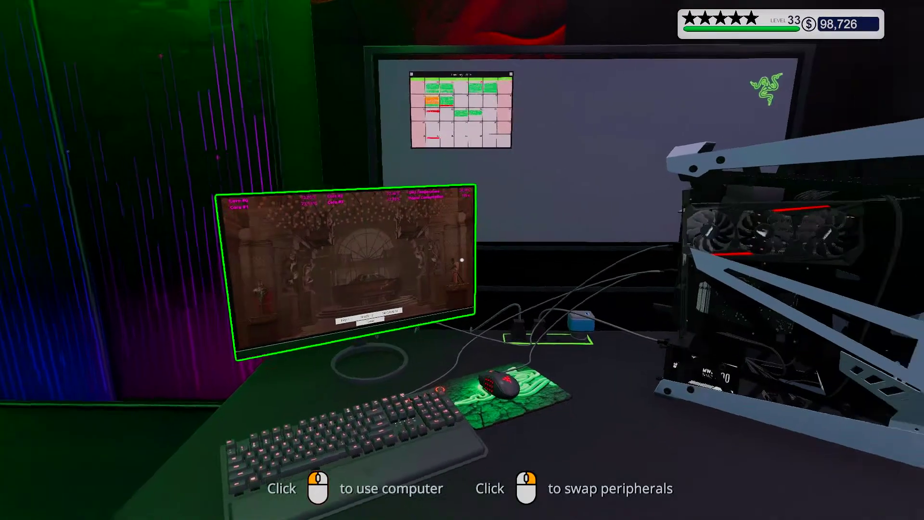
Step: Leave the benchmark, view the job panel's Parts list, then use the OCCT-running PC
left_click(462, 260)
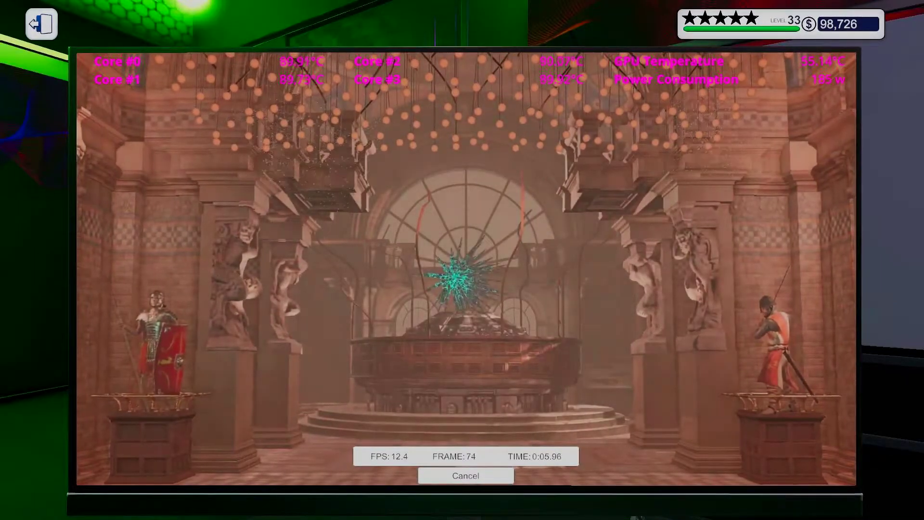
key("Escape")
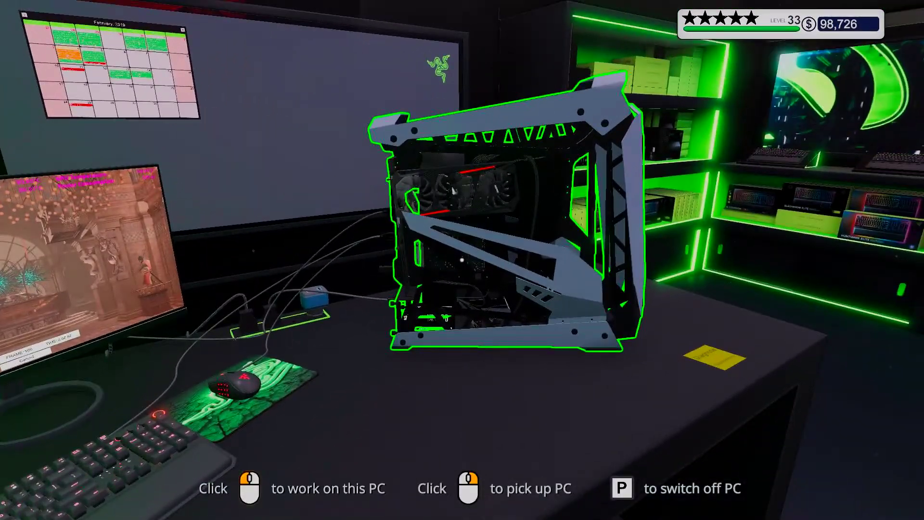
key("Tab")
left_click(851, 112)
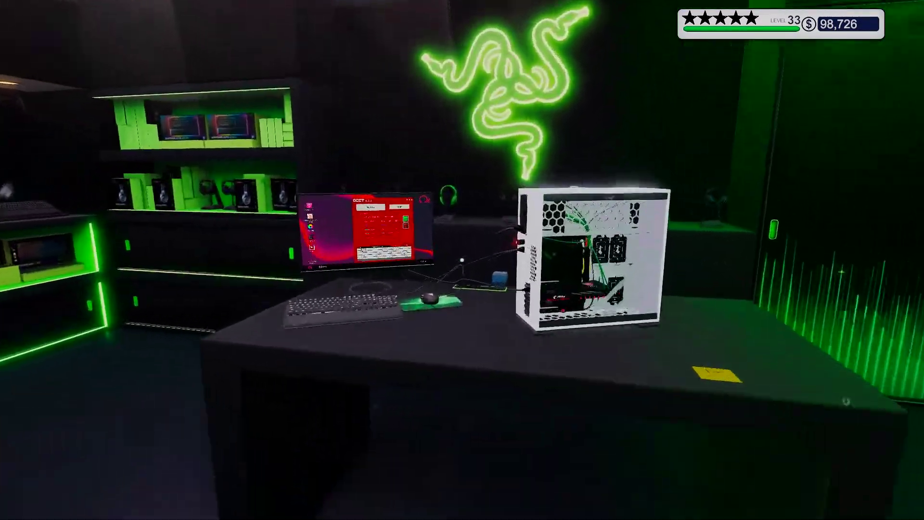
left_click(462, 259)
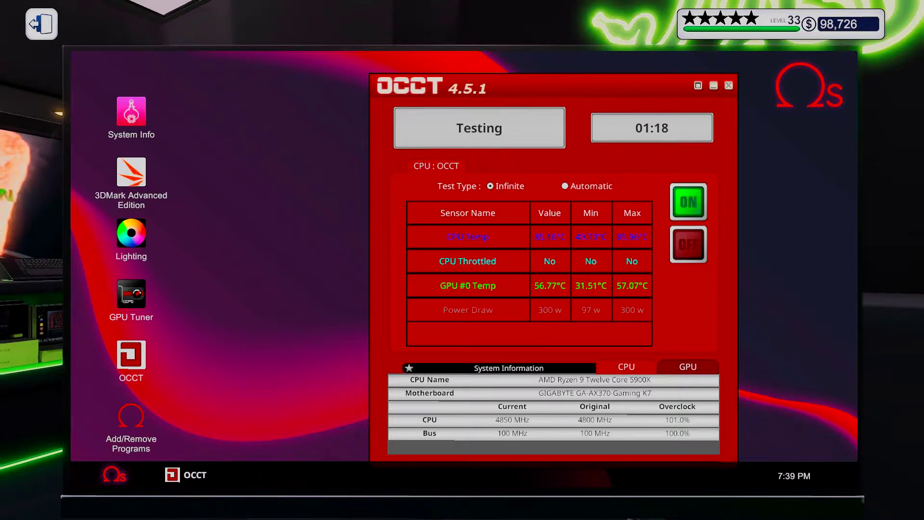
Step: In GPU Tuner, set GPU core voltage to +20% and core clock offset to +276 MHz
double_click(130, 293)
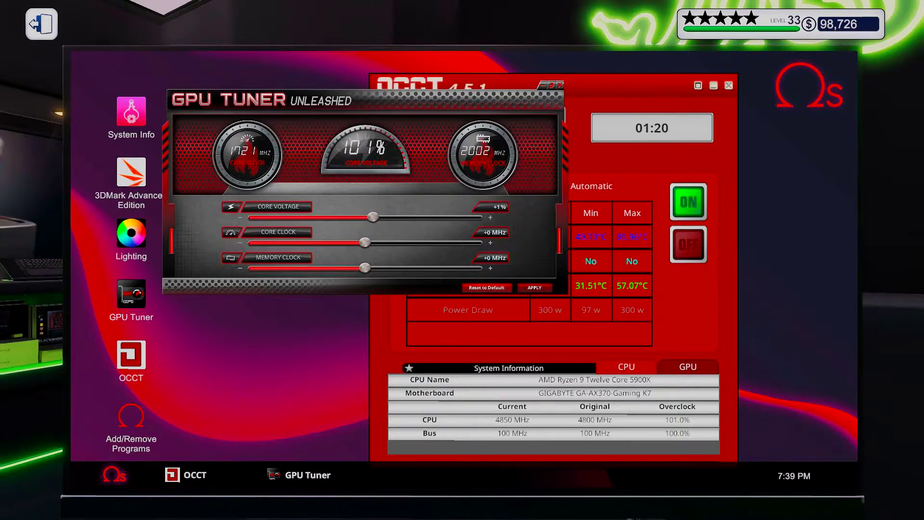
left_click_drag(372, 217, 479, 217)
left_click_drag(361, 100, 286, 81)
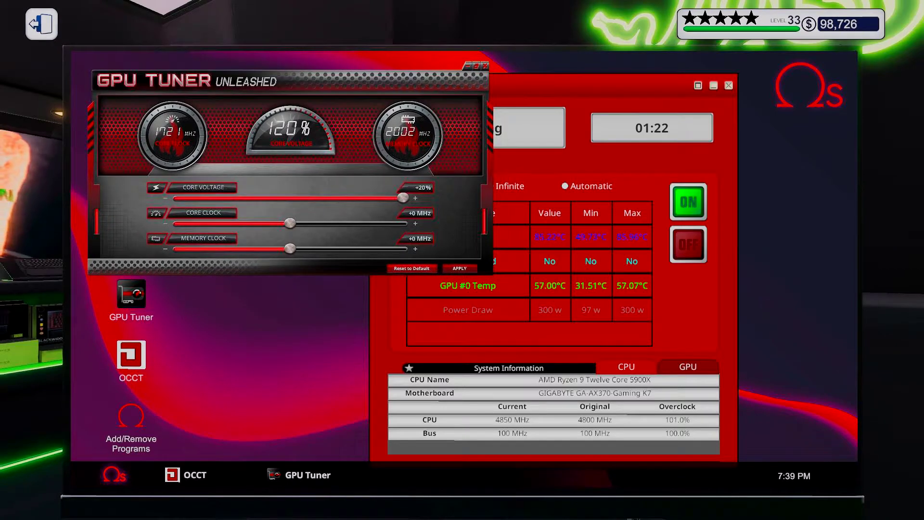
left_click_drag(290, 223, 330, 223)
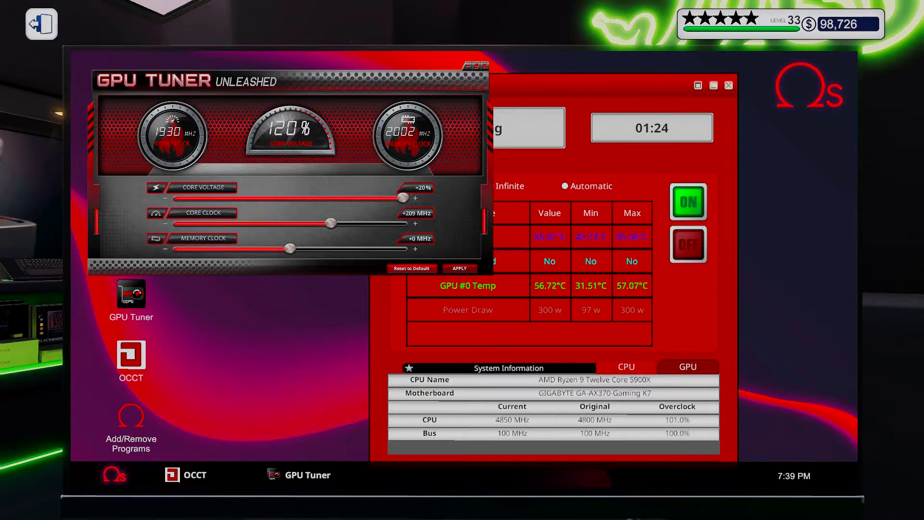
left_click_drag(330, 223, 344, 222)
Step: Check the case, then push the core clock offset stepwise to +416 MHz
key("Escape")
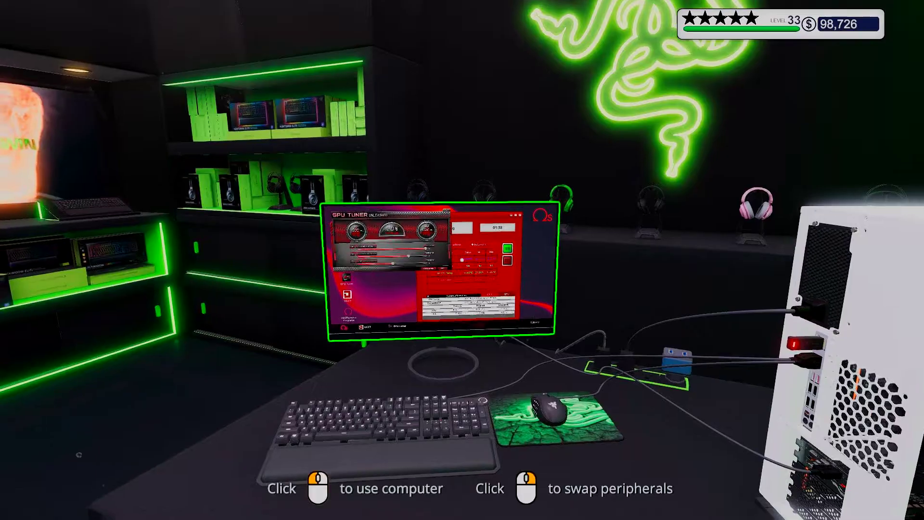
key("Tab")
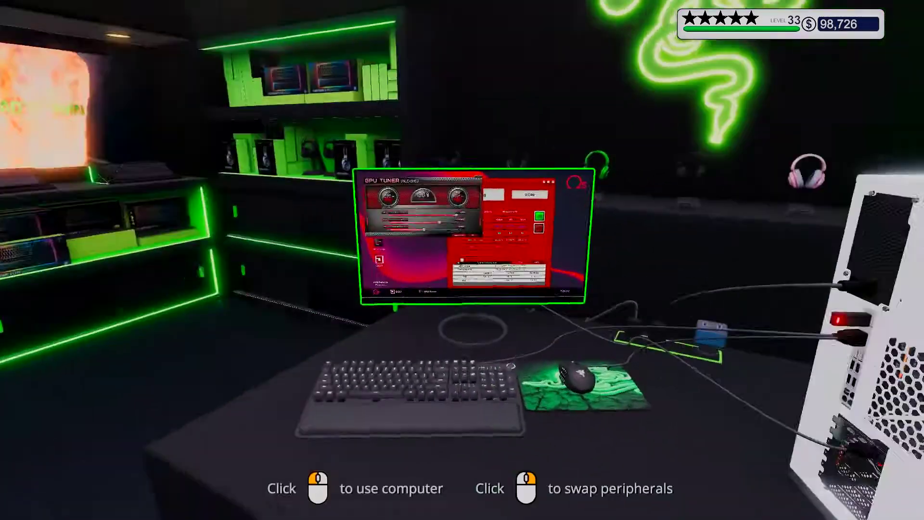
left_click(462, 259)
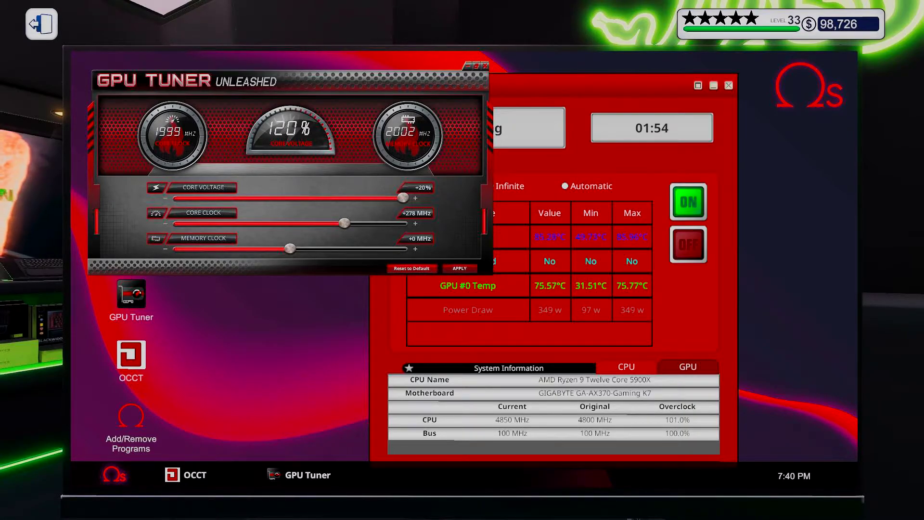
left_click_drag(344, 224, 349, 224)
left_click_drag(349, 224, 355, 224)
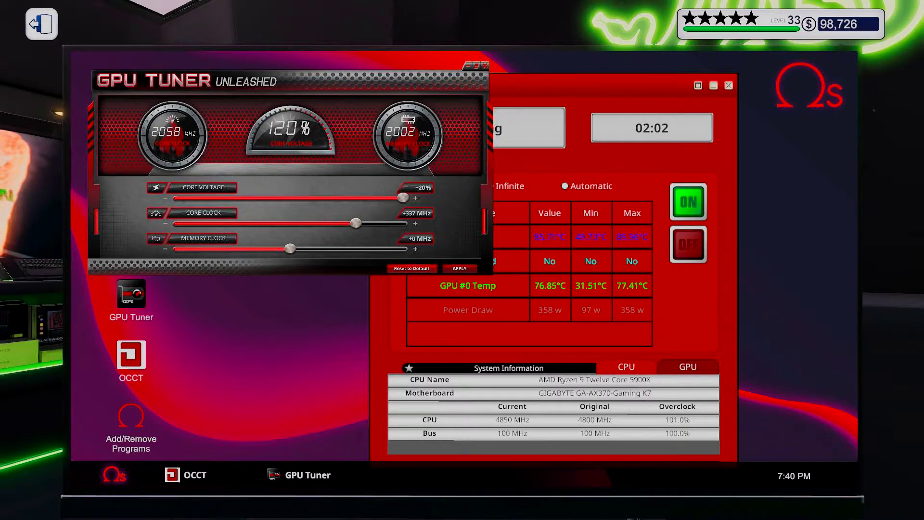
left_click_drag(355, 224, 356, 224)
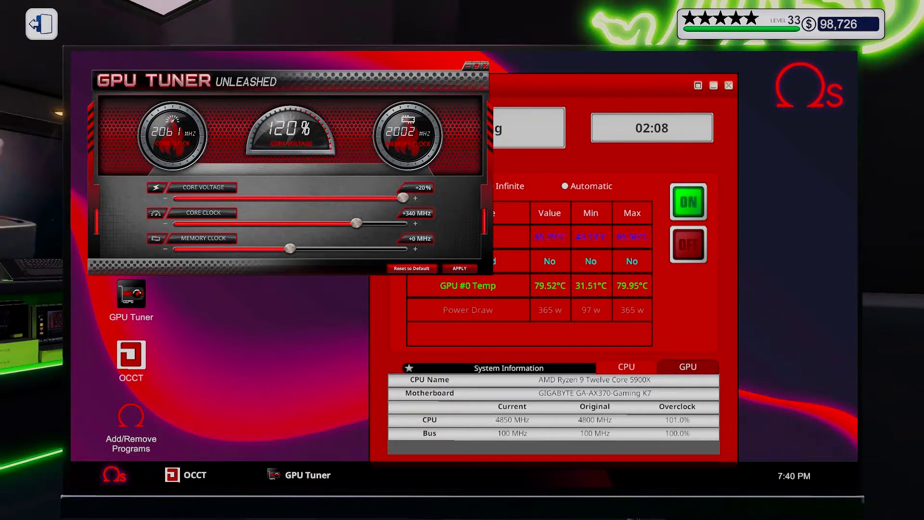
left_click_drag(356, 224, 371, 224)
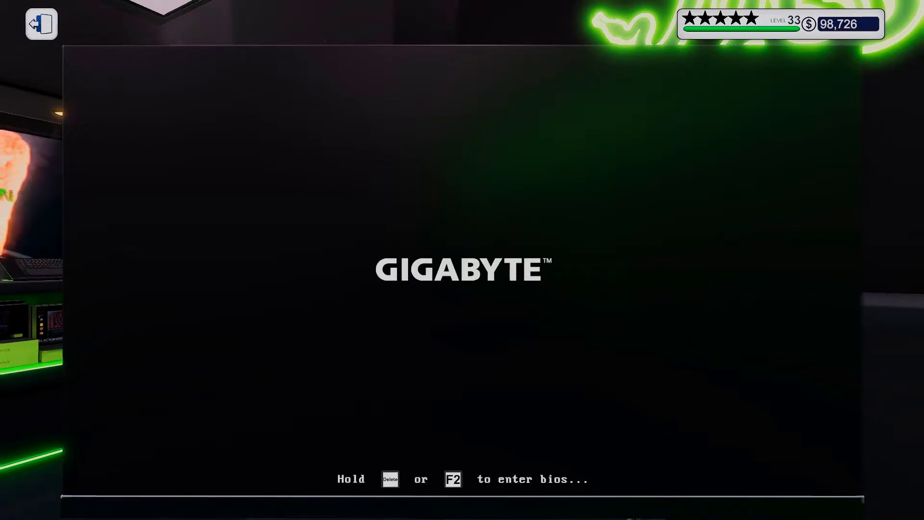
Step: In the BIOS, set the CPU ratio to x48.75 and voltage to 1.50 v
key("Delete")
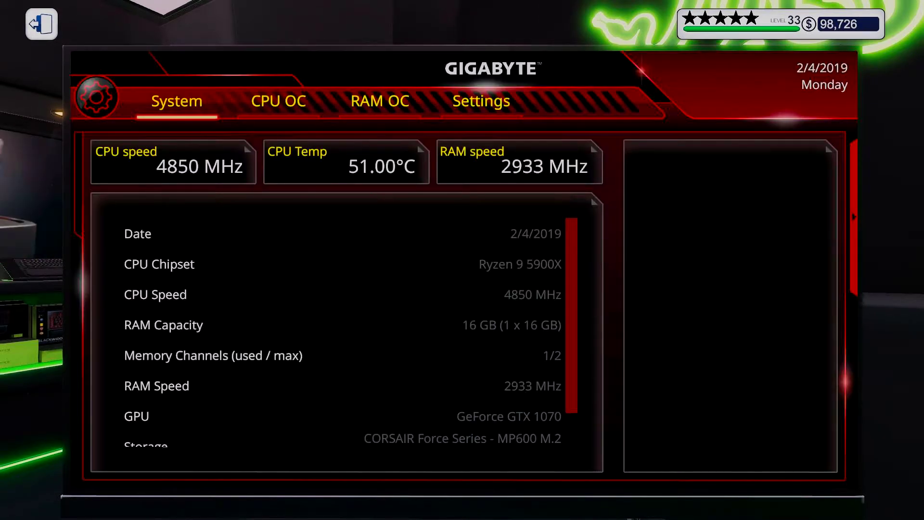
key("Right")
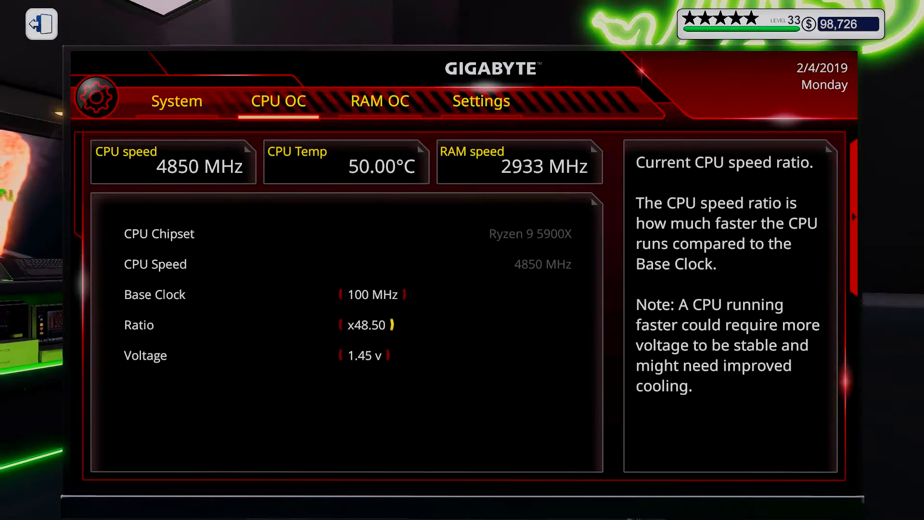
key("Right")
key("Down")
key("Right")
key("Down")
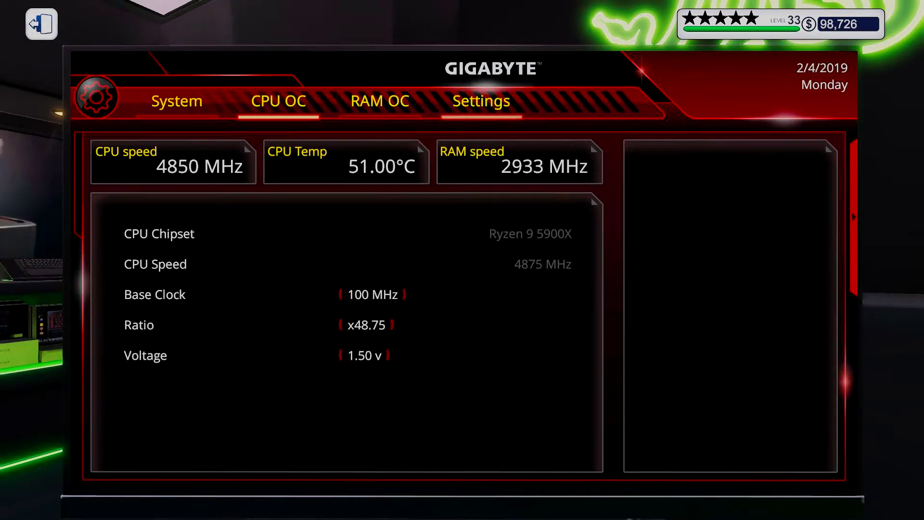
Step: Apply the BIOS changes and confirm the restart
key("Right")
key("Down")
key("Return")
key("Right")
key("Return")
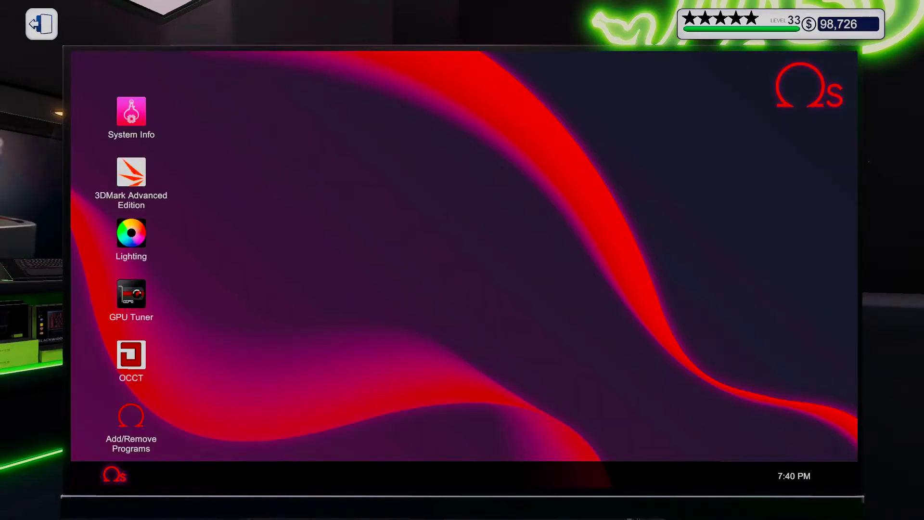
Step: Run an Infinite OCCT stress test and monitor the PC
left_click(131, 355)
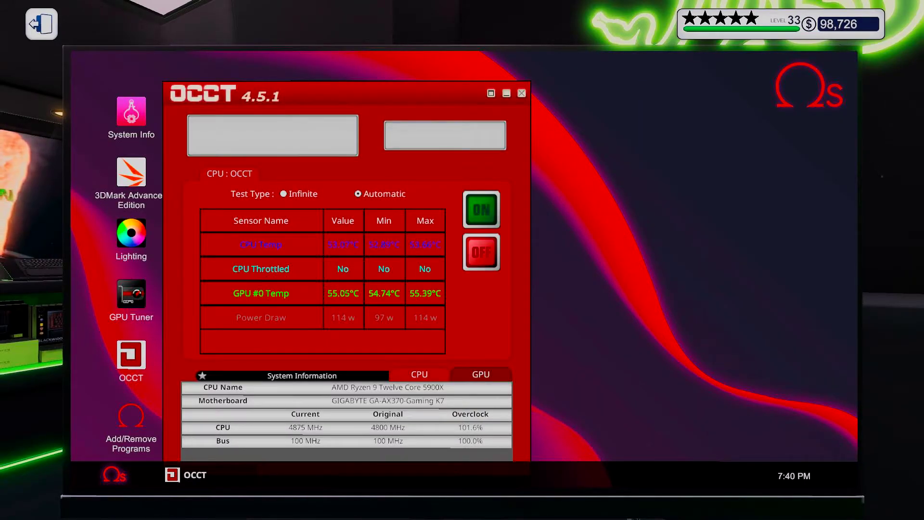
left_click(481, 209)
left_click_drag(419, 85, 648, 84)
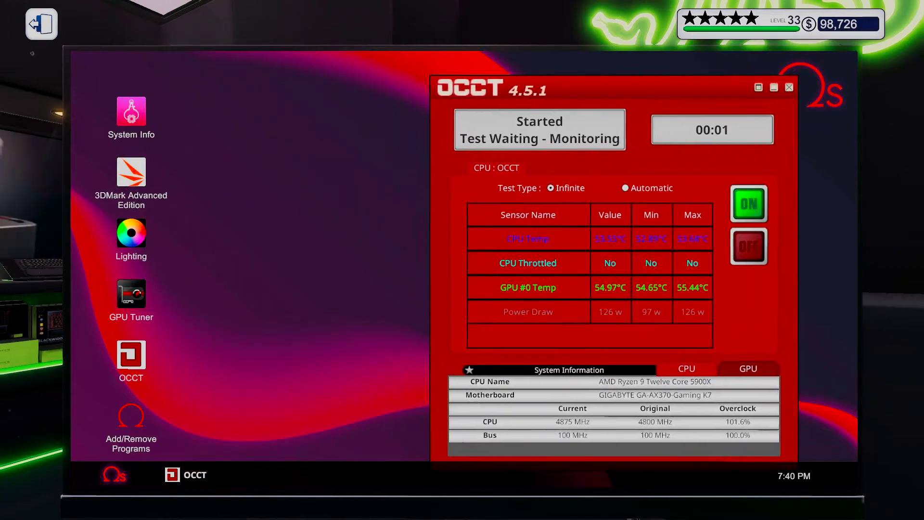
key("Escape")
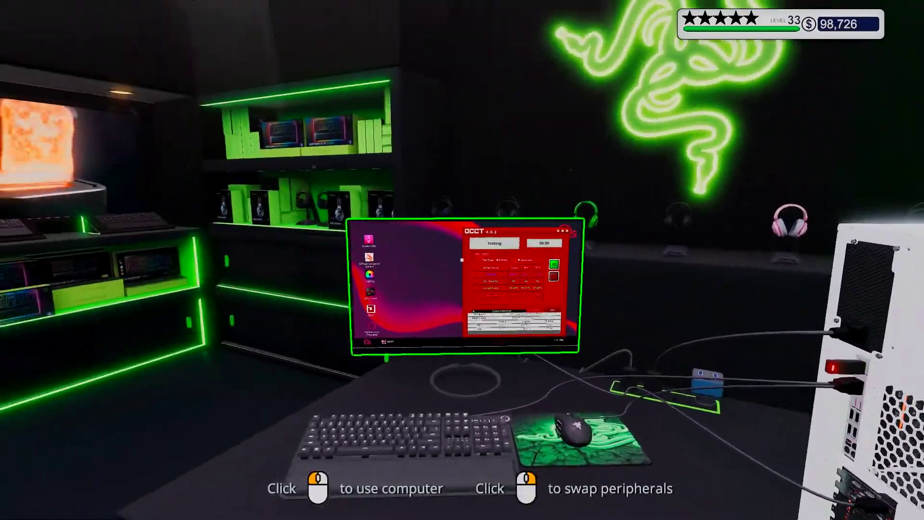
left_click(462, 260)
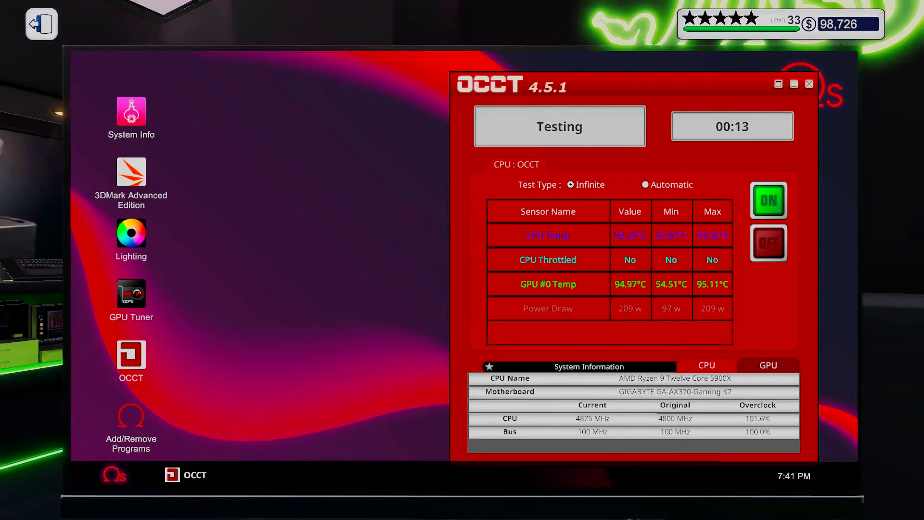
Step: Set the GPU core clock offset to +421 MHz in GPU Tuner and close it
double_click(131, 294)
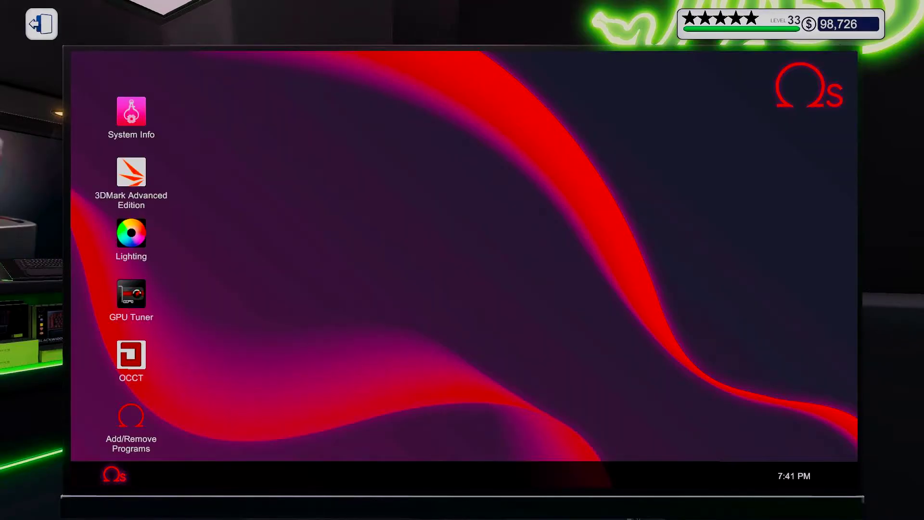
left_click(131, 296)
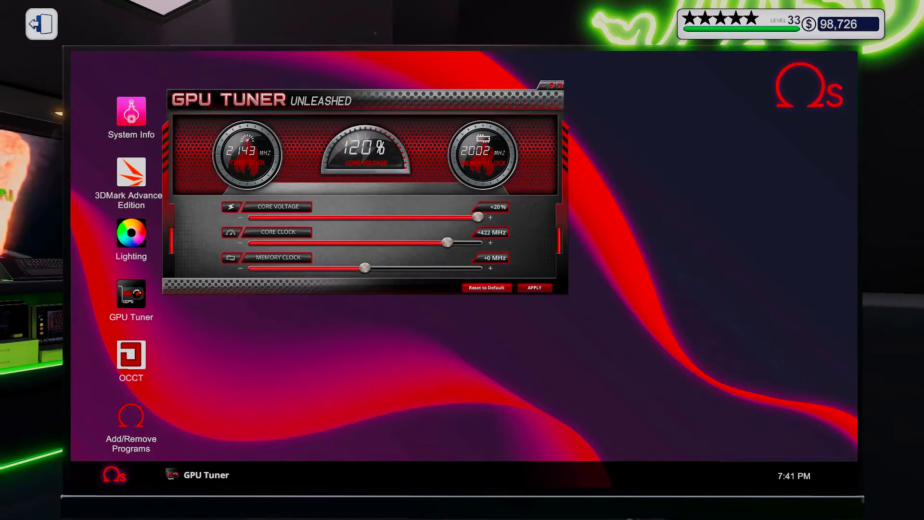
key("Left")
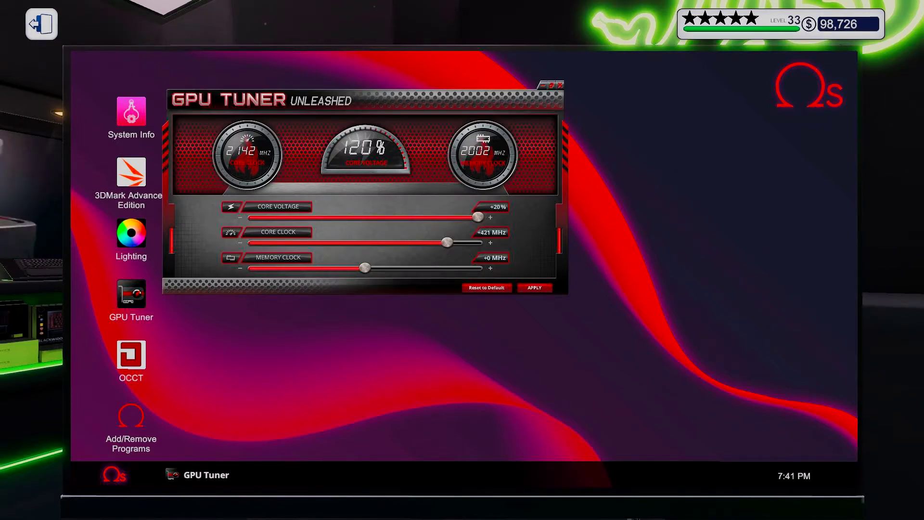
key("Escape")
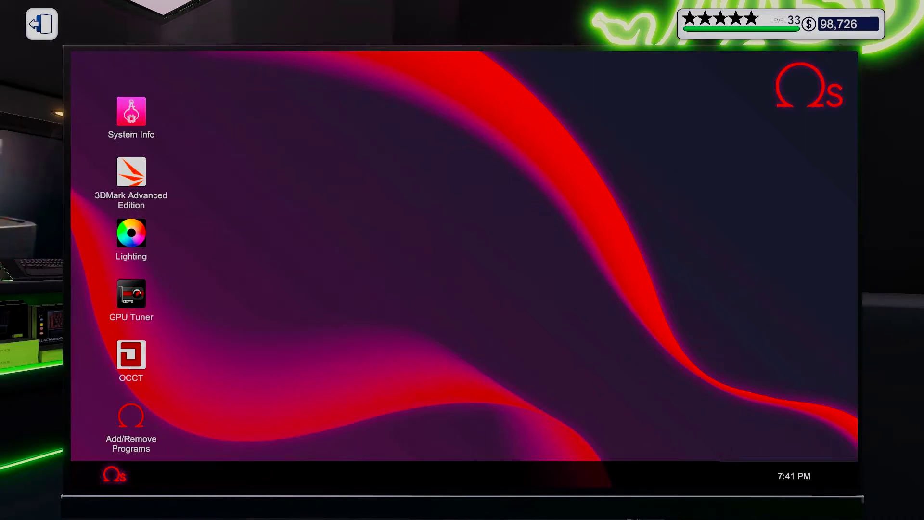
Step: Apply bright green to all the PC's lights in the Lighting app
double_click(132, 234)
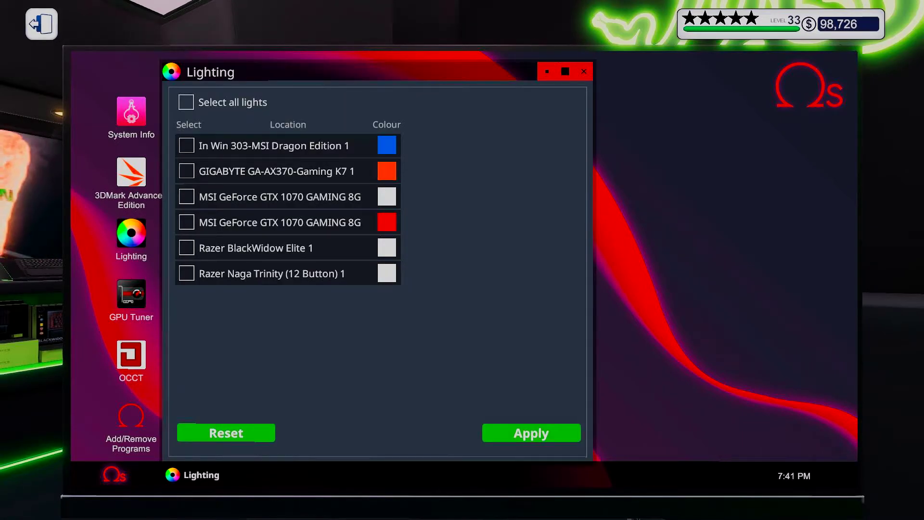
left_click(186, 102)
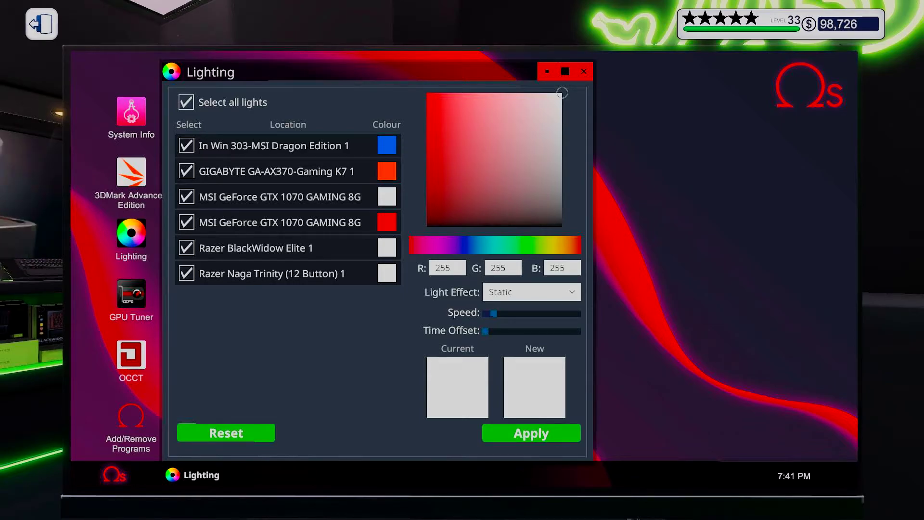
key("Escape")
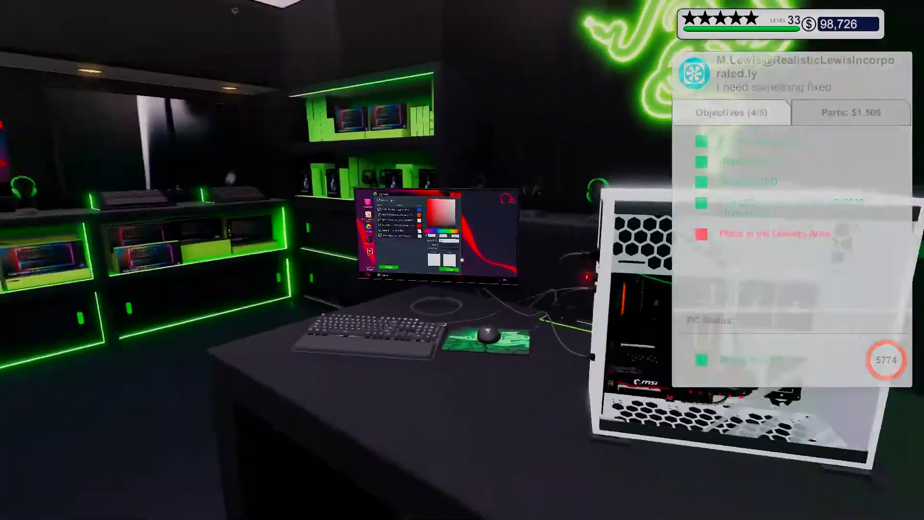
left_click(462, 260)
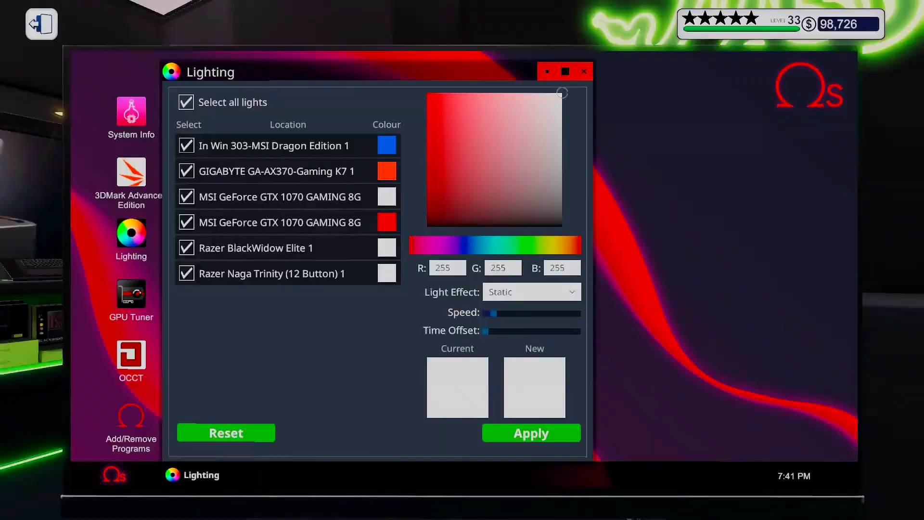
left_click(525, 246)
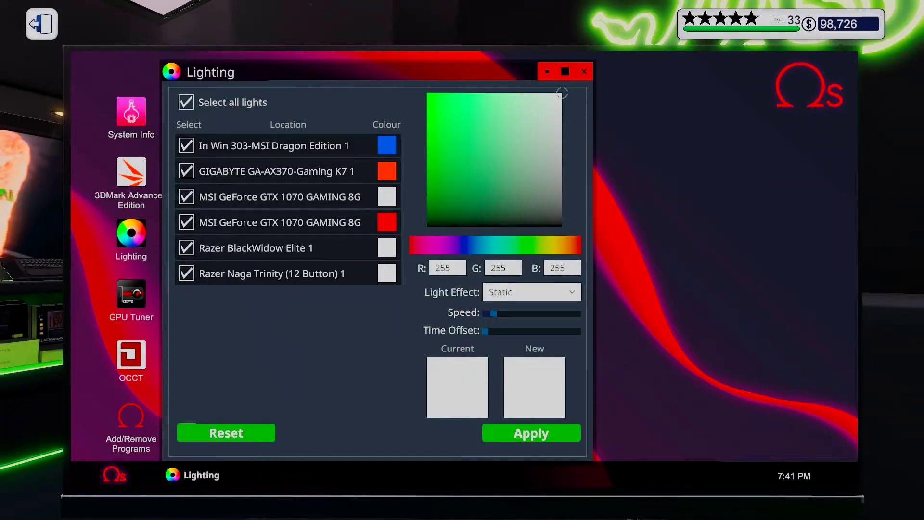
left_click(427, 94)
left_click(531, 433)
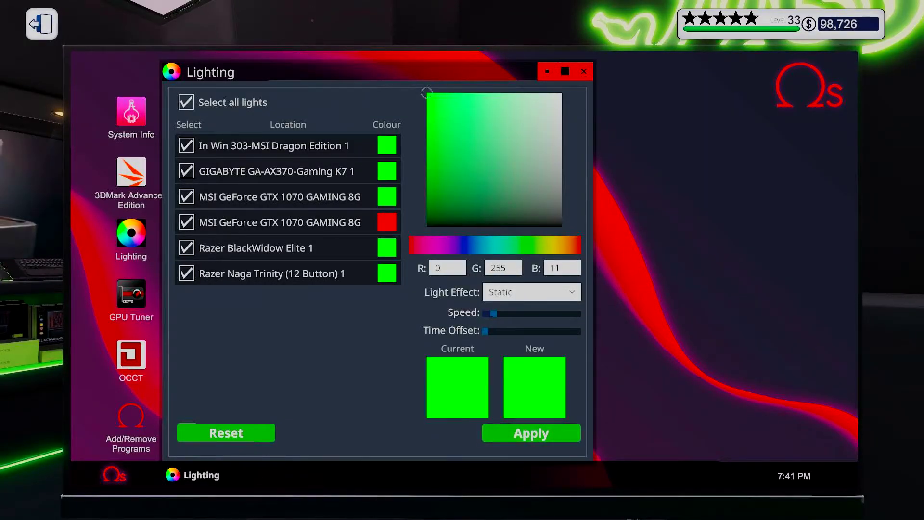
Step: Inspect the green lighting on the case, then close the Lighting app
key("Escape")
left_click(462, 260)
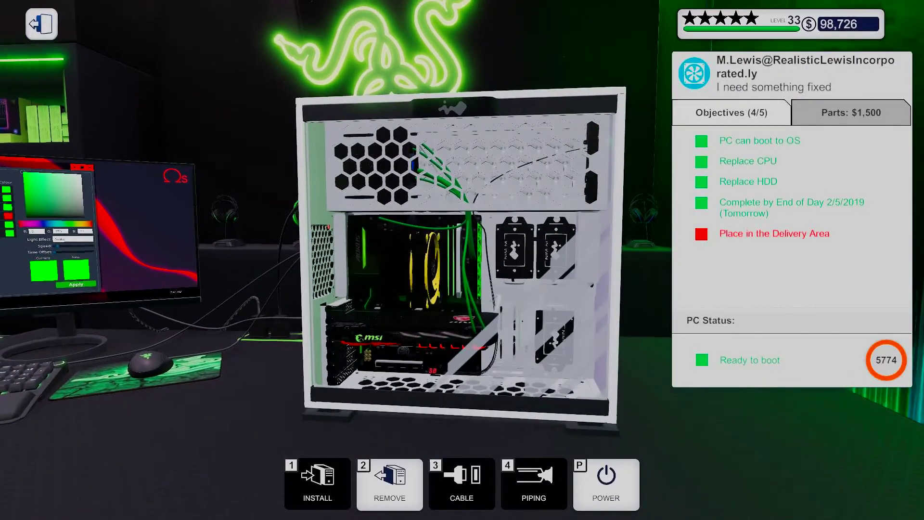
left_click_drag(462, 261, 506, 289)
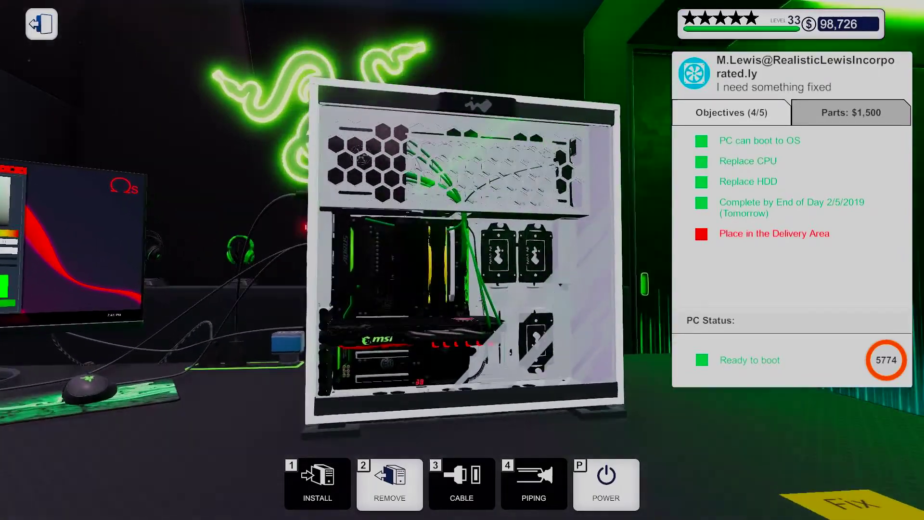
left_click_drag(462, 260, 506, 304)
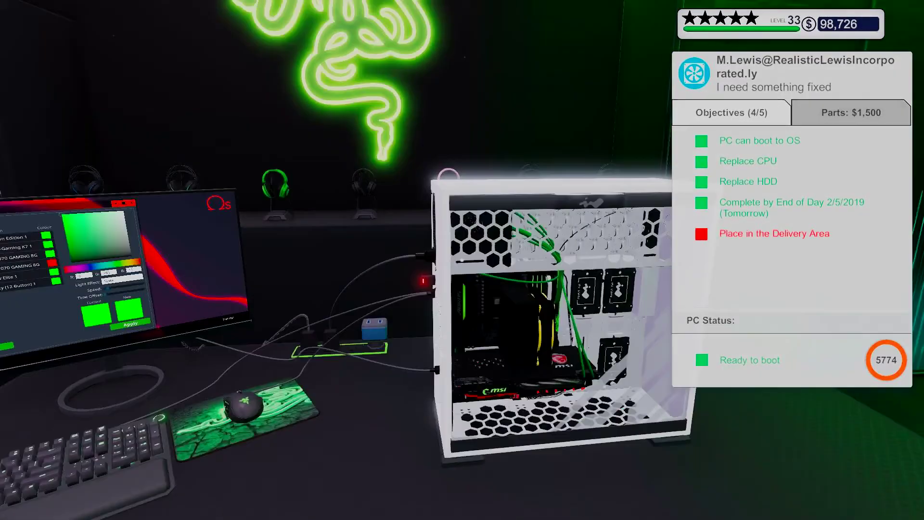
key("Escape")
left_click(462, 259)
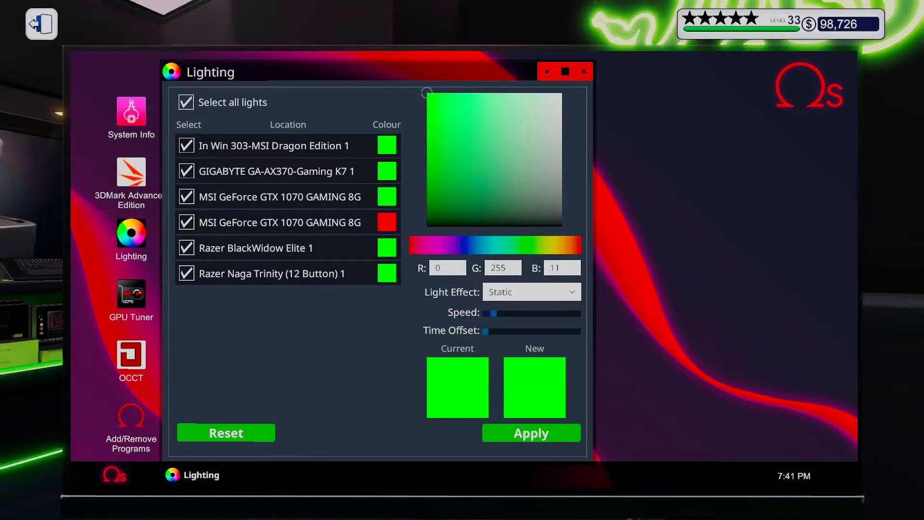
left_click(583, 71)
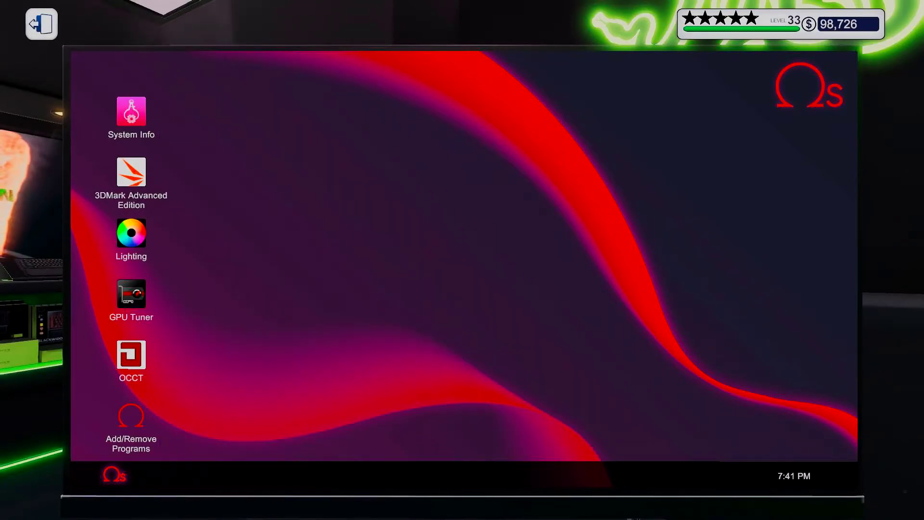
Step: Run 3DMark Time Spy on the i5-7600K PC, review the 7,427 score, then exit
double_click(130, 112)
double_click(131, 173)
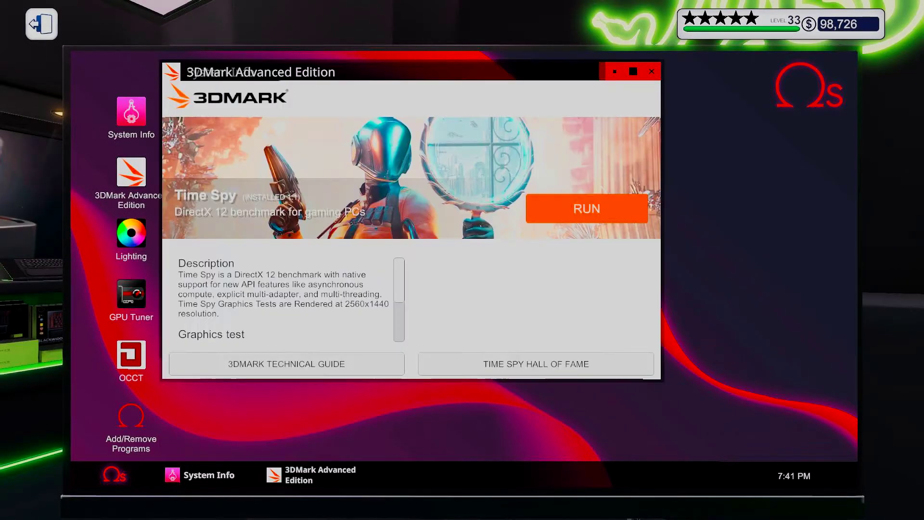
left_click(587, 208)
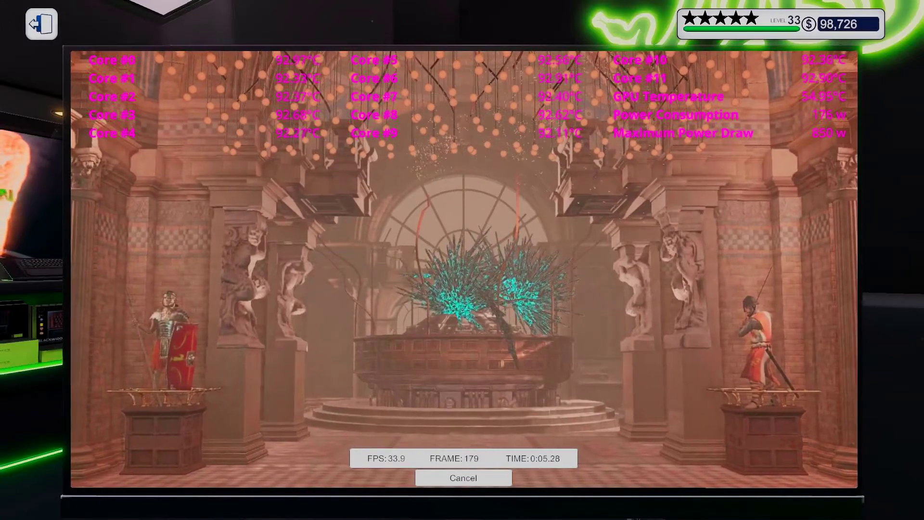
key("Escape")
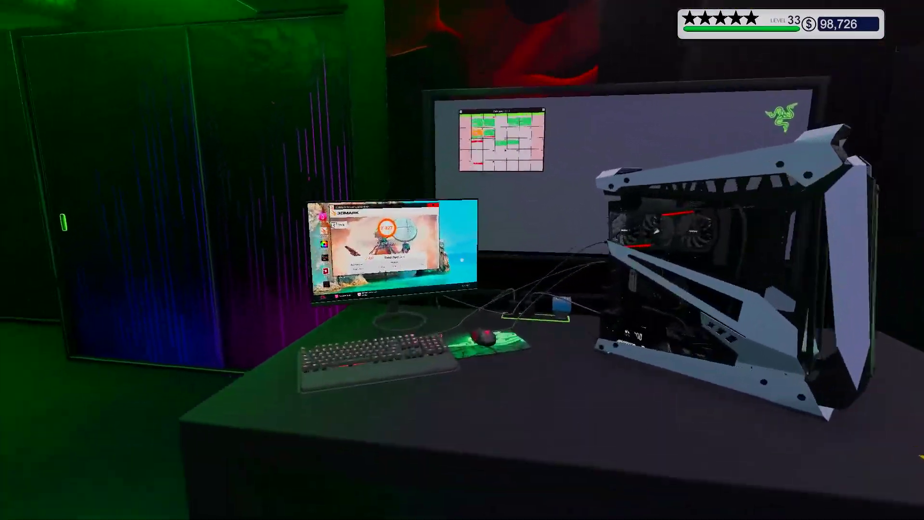
left_click(462, 260)
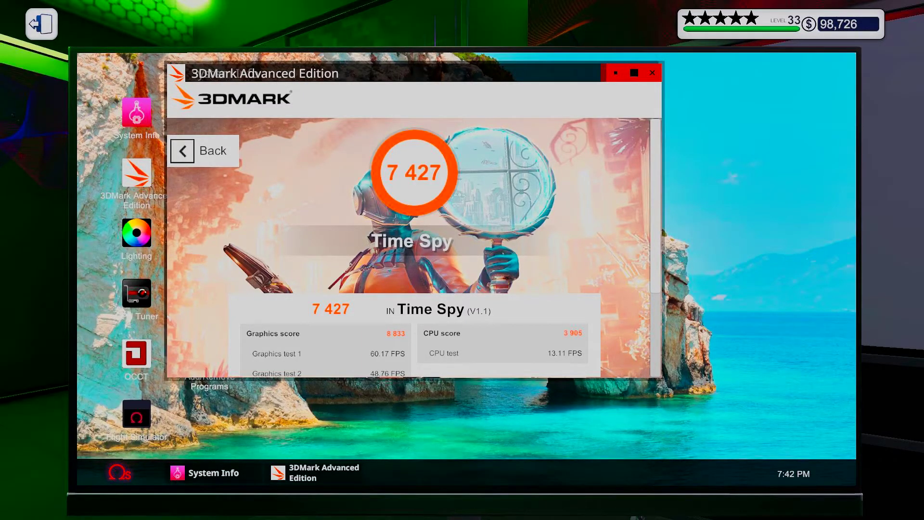
scroll(412, 253, "down", 4)
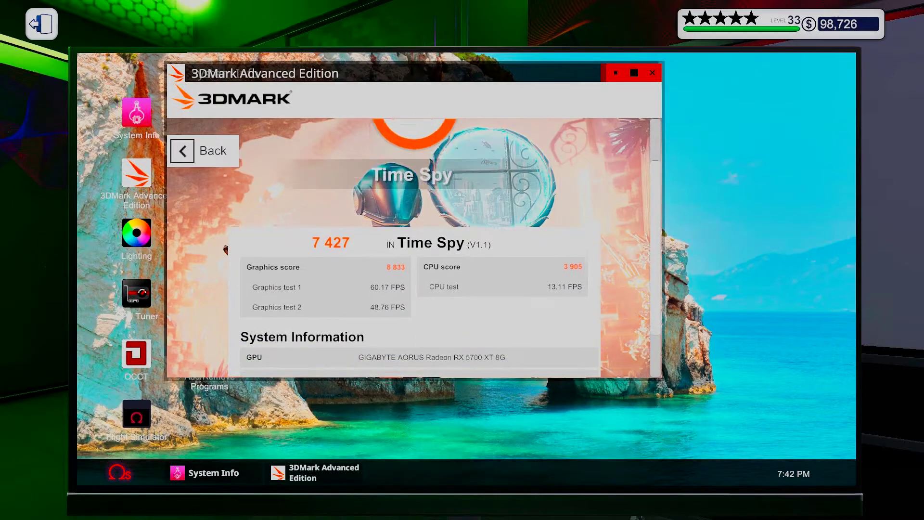
scroll(411, 253, "down", 3)
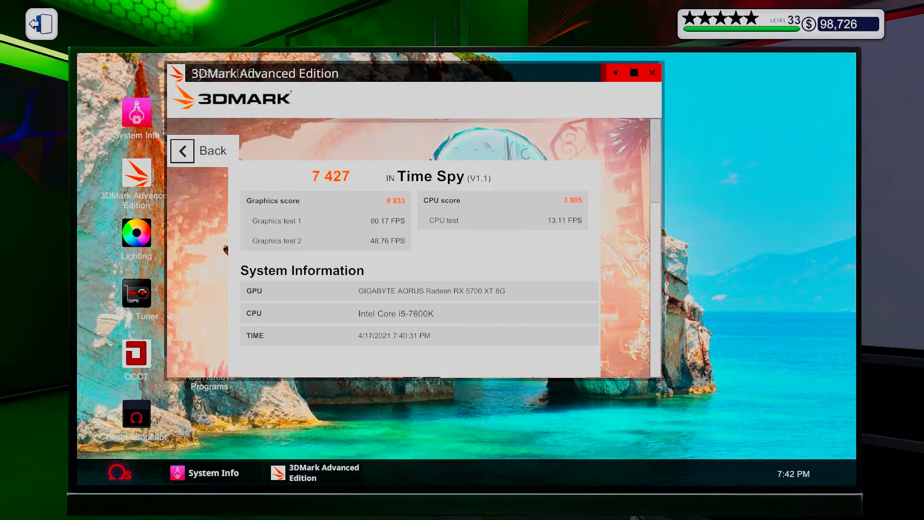
scroll(225, 249, "up", 1)
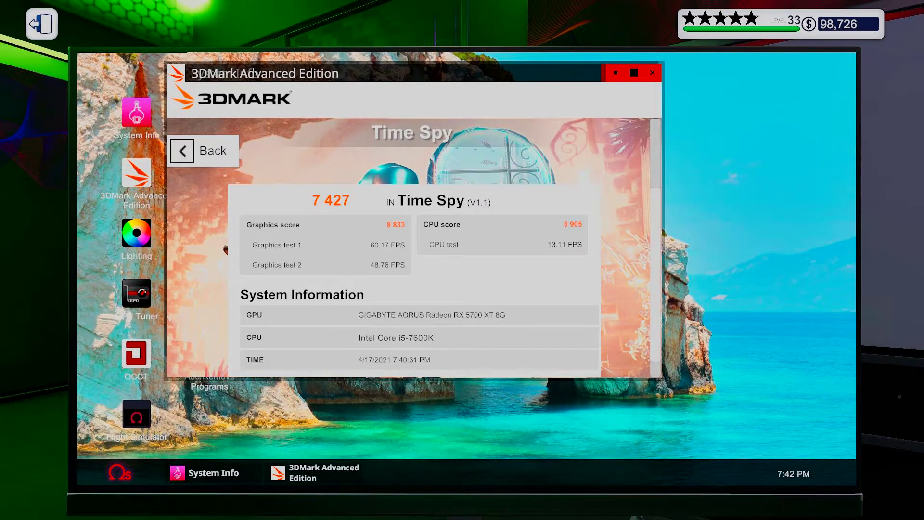
key("Escape")
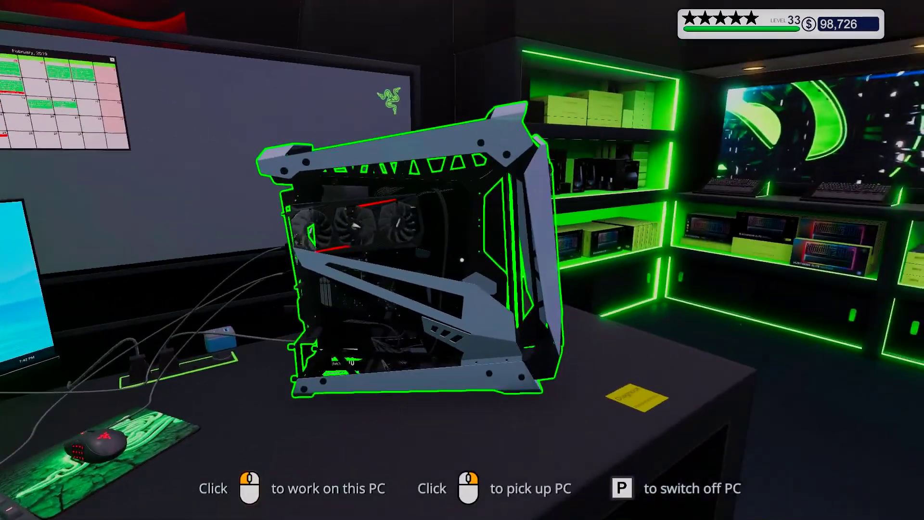
Step: Put the grey PC on the delivery shelf and collect $713 for the milk-spill job
right_click(462, 260)
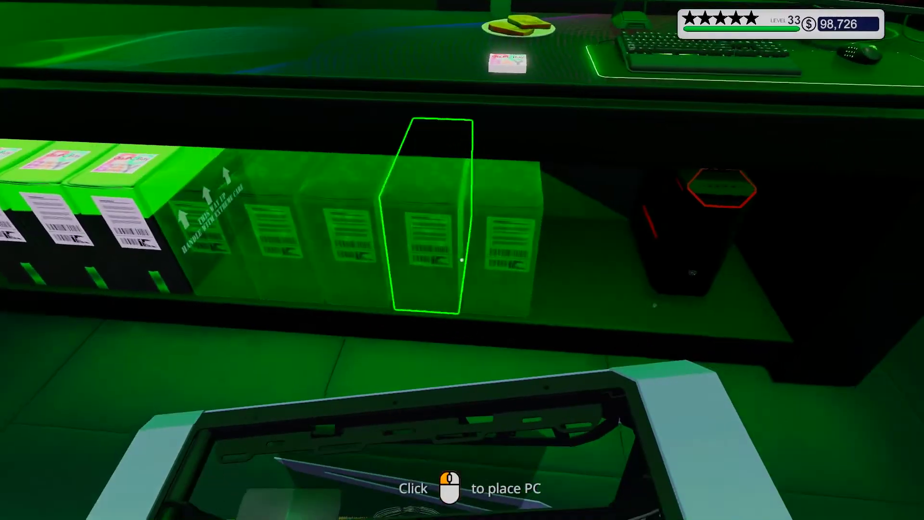
left_click(463, 261)
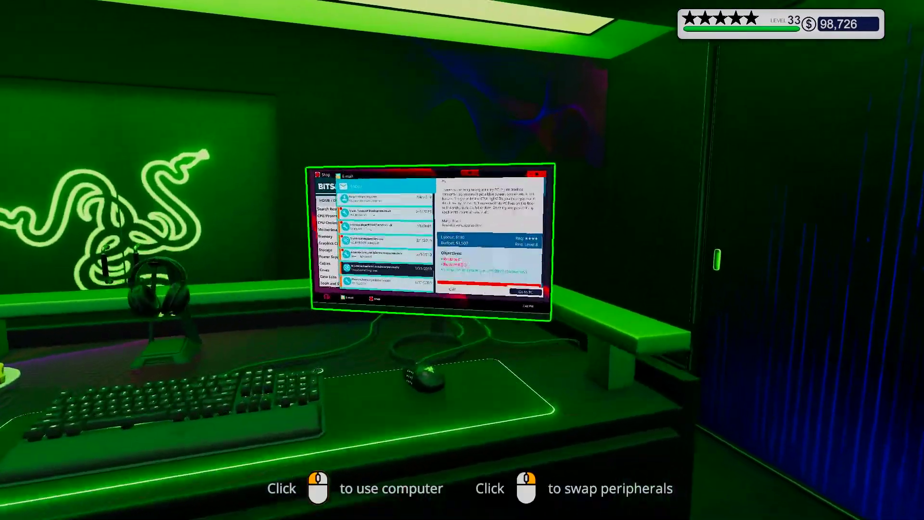
left_click(462, 260)
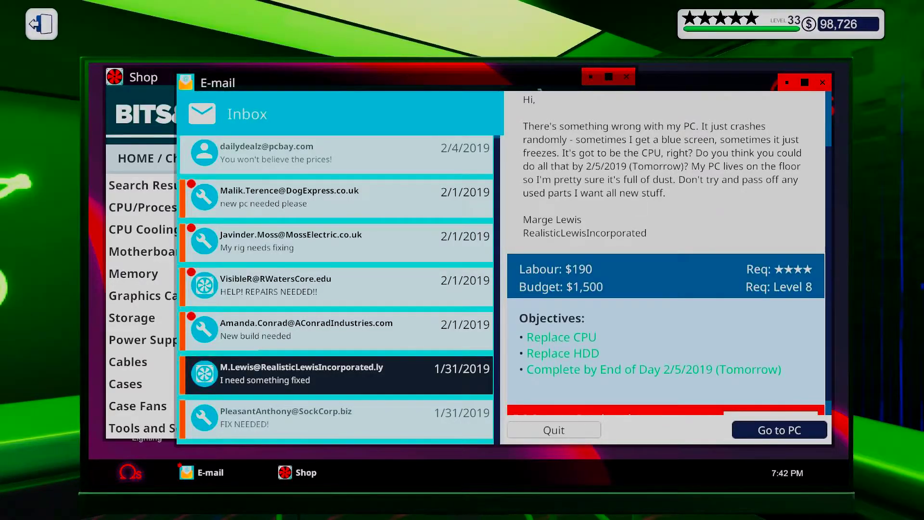
left_click(337, 417)
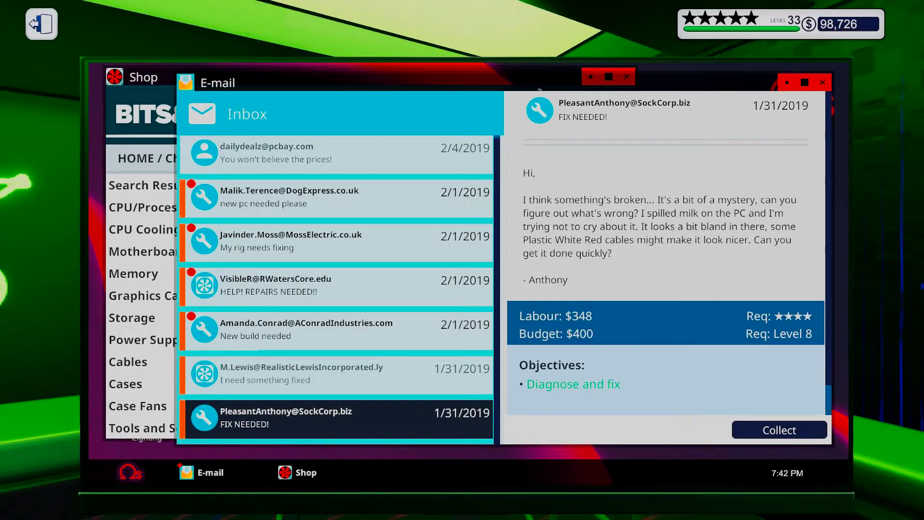
left_click(779, 429)
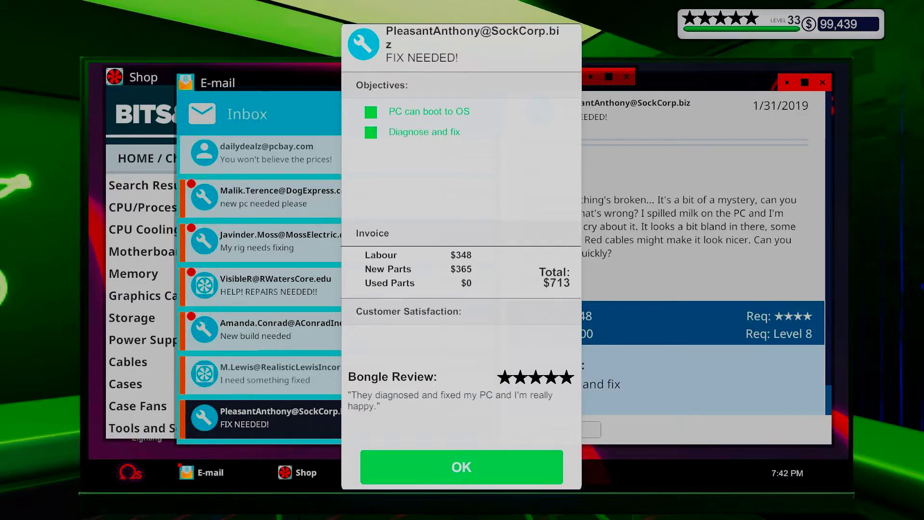
left_click(461, 467)
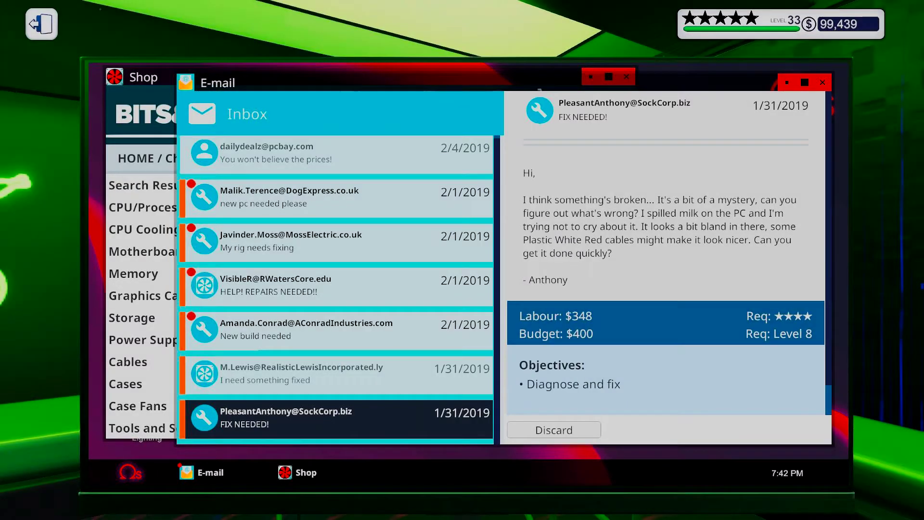
left_click(336, 373)
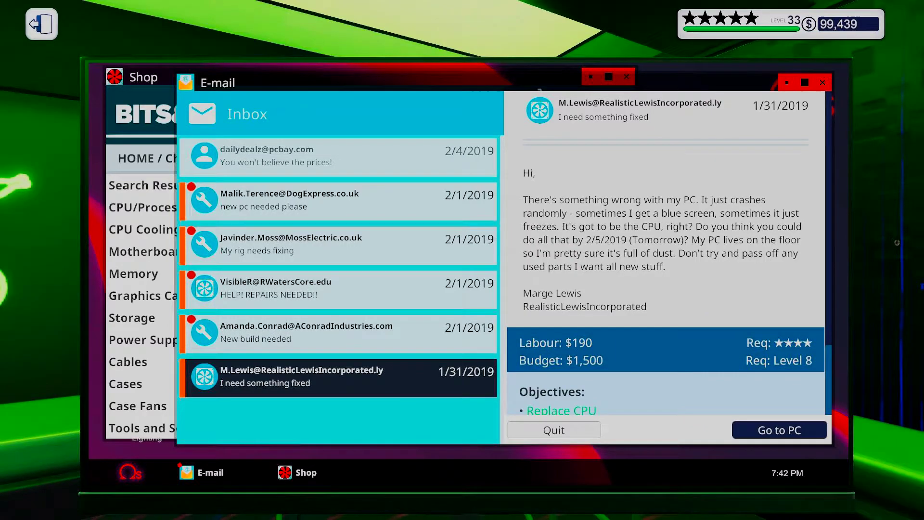
key("Escape")
key("w")
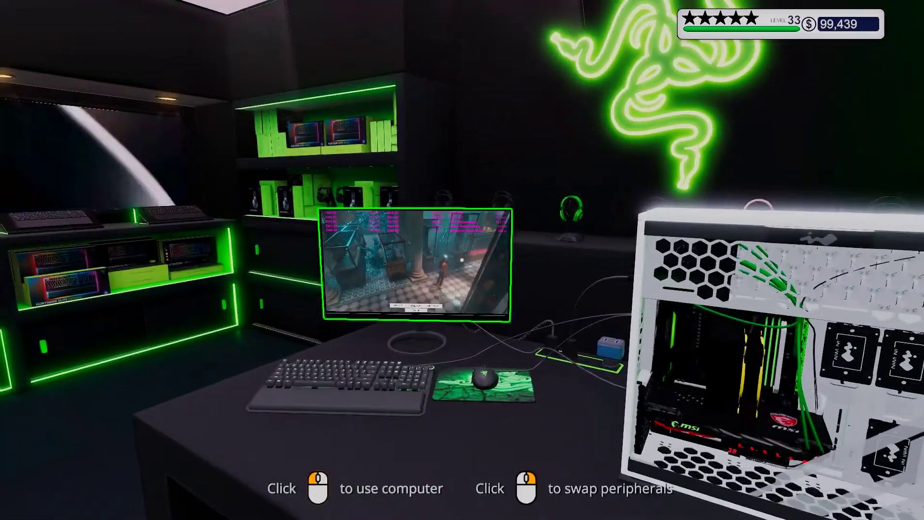
Step: View the white PC's 6,908 Time Spy result on its computer, then exit
left_click(412, 259)
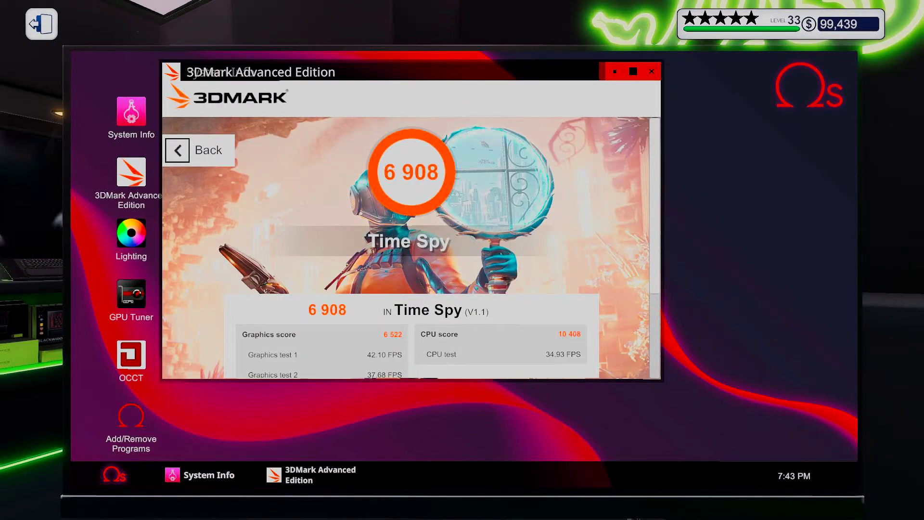
scroll(411, 289, "down", 2)
scroll(222, 250, "down", 2)
scroll(223, 250, "down", 2)
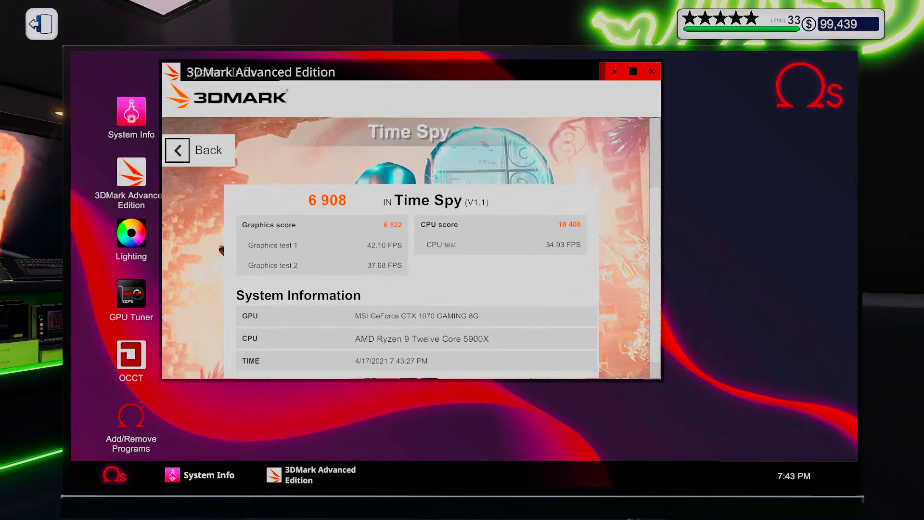
scroll(223, 249, "down", 1)
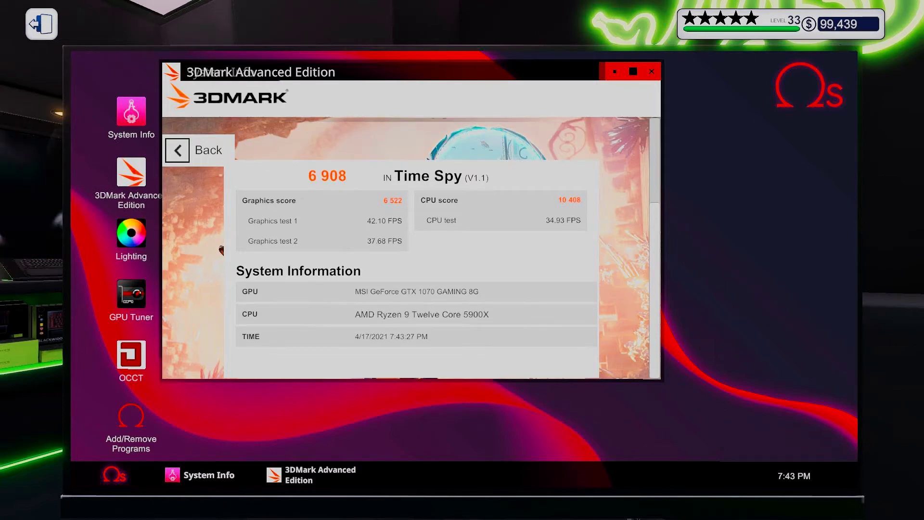
scroll(222, 250, "down", 1)
key("Escape")
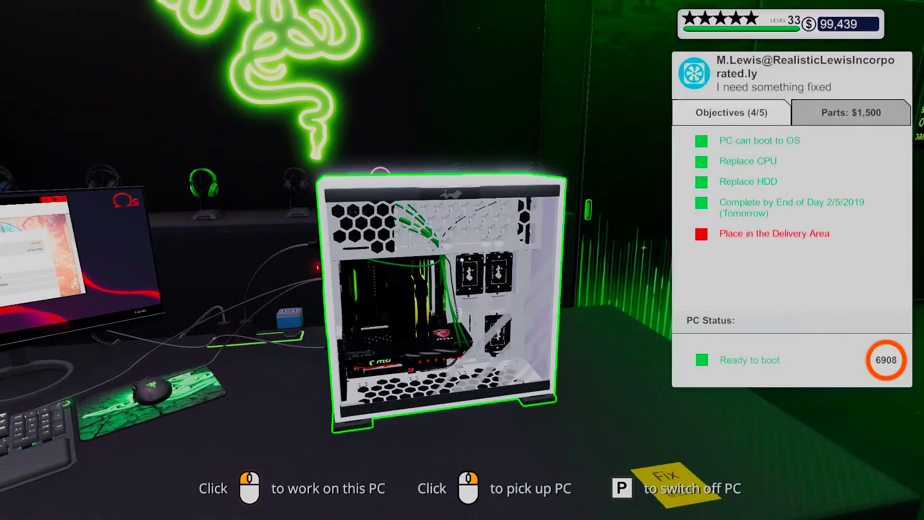
Step: Put the white PC on the delivery shelf and collect $1,690 for the CPU-replacement job
right_click(440, 303)
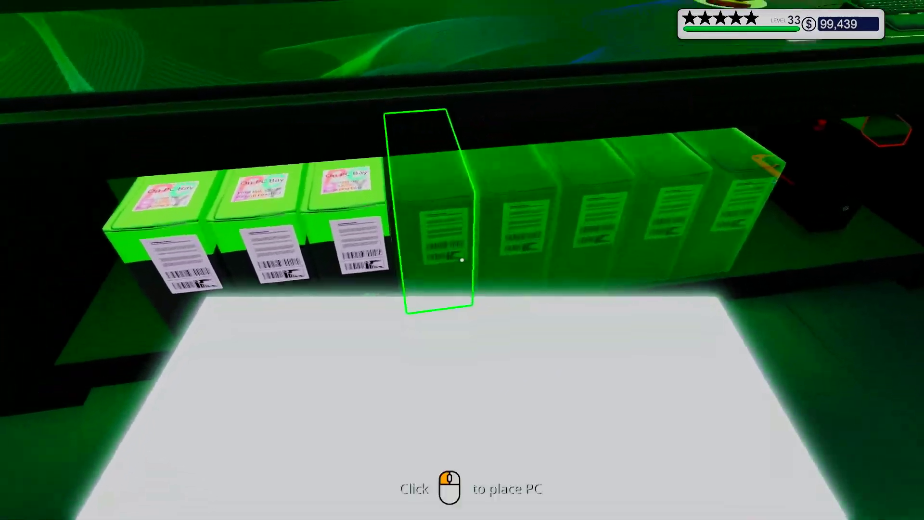
left_click(461, 260)
left_click(376, 224)
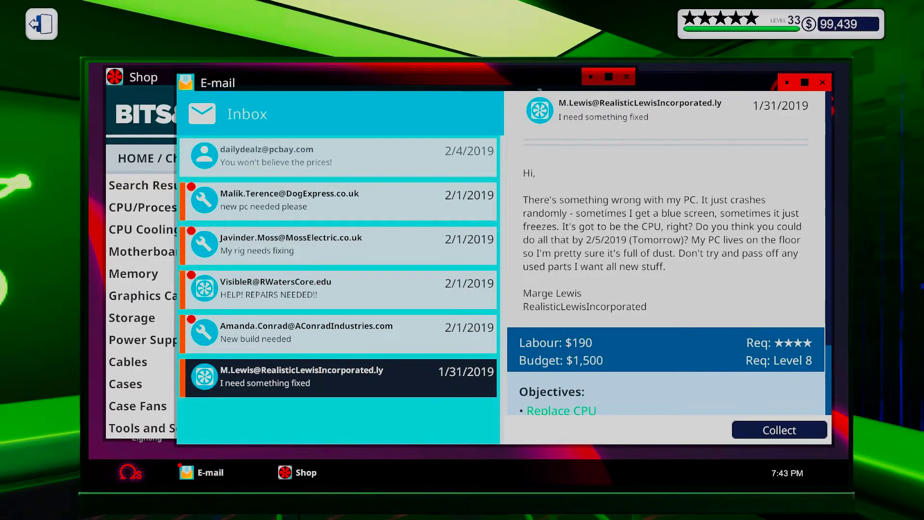
left_click(779, 430)
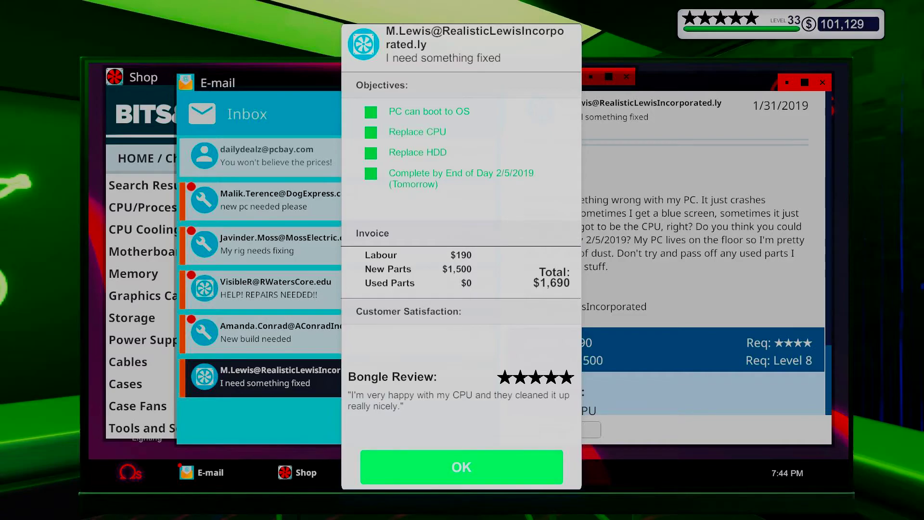
left_click(461, 467)
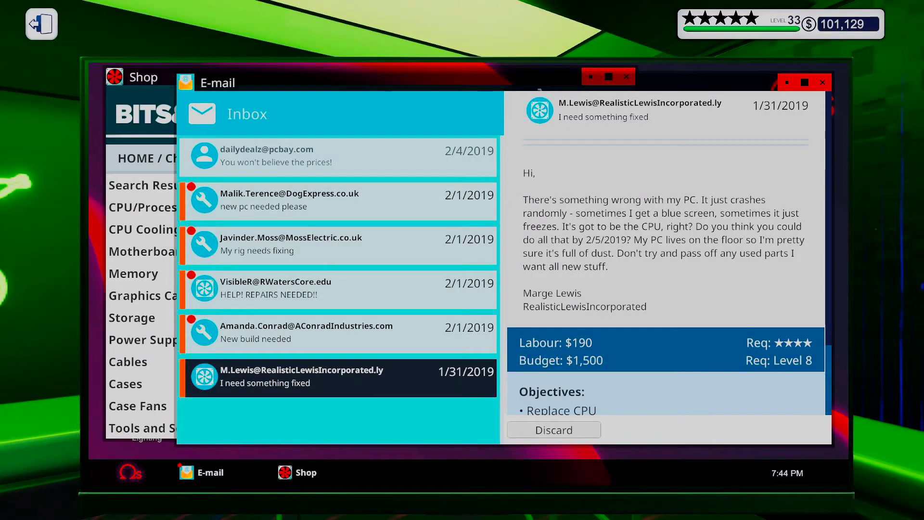
key("Up")
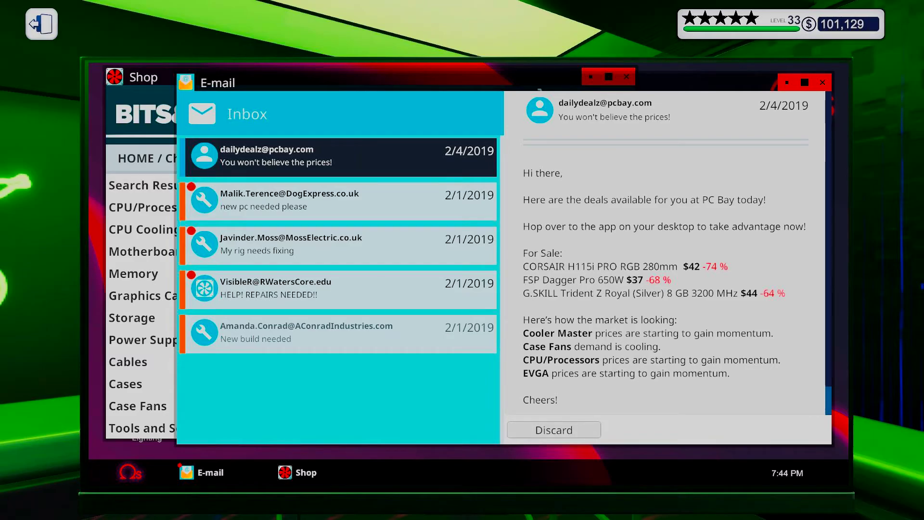
Step: Discard the dailydealz deals email and leave the desk computer
left_click(553, 430)
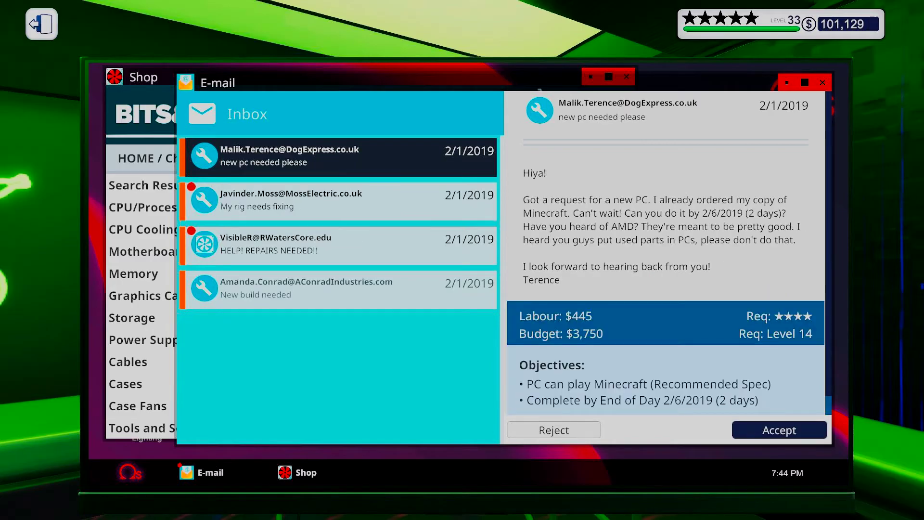
key("Escape")
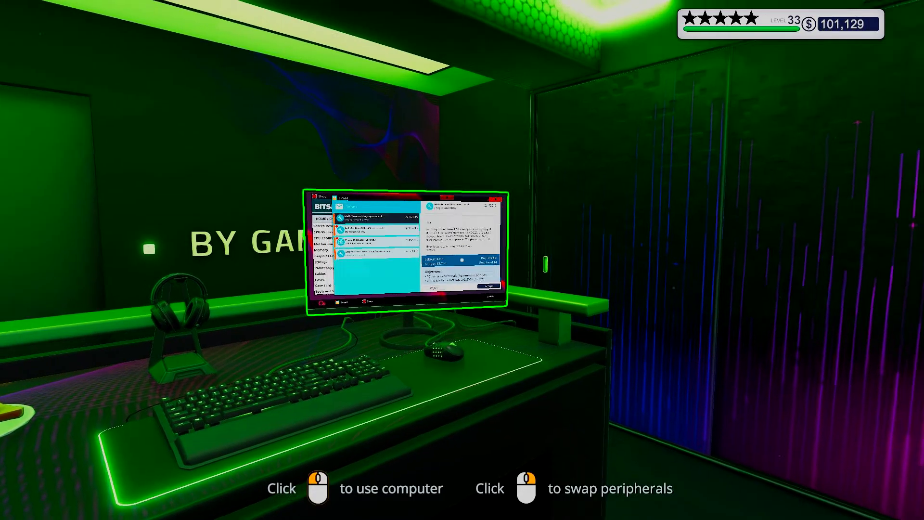